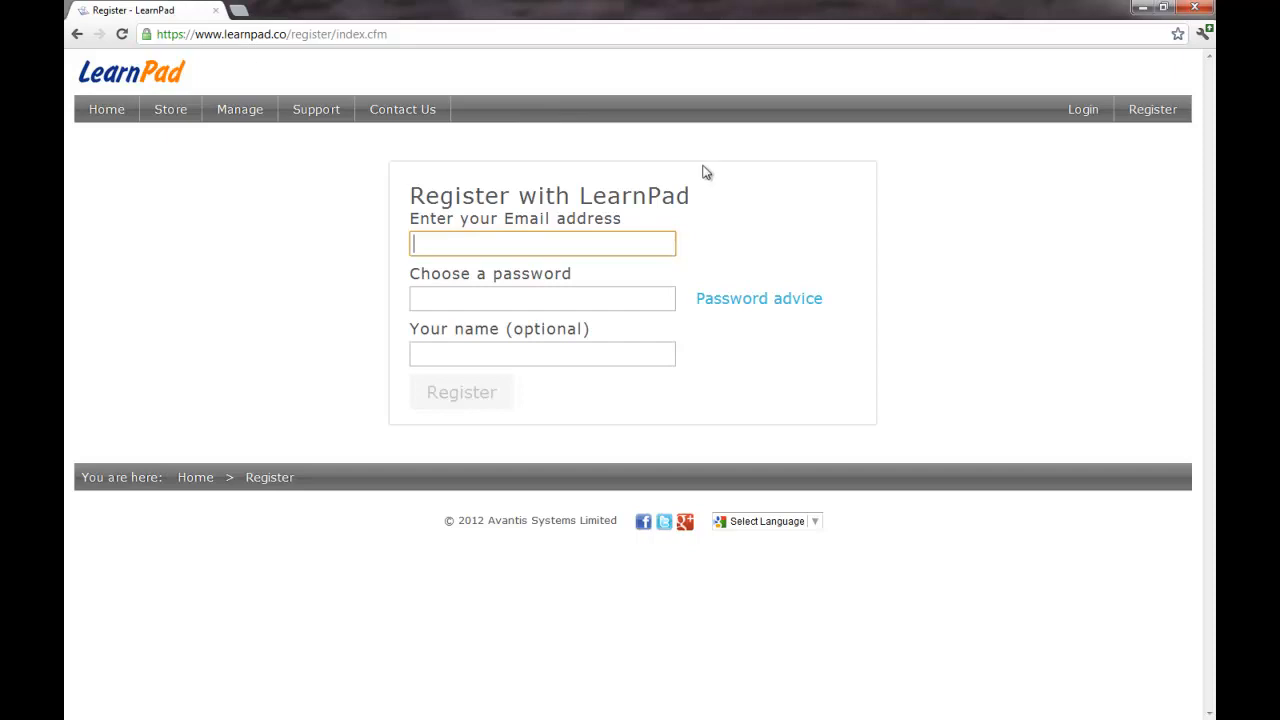
# Step: Register a LearnPad account with the user's e-mail, a strong password and full name
pyautogui.moveTo(597, 243)
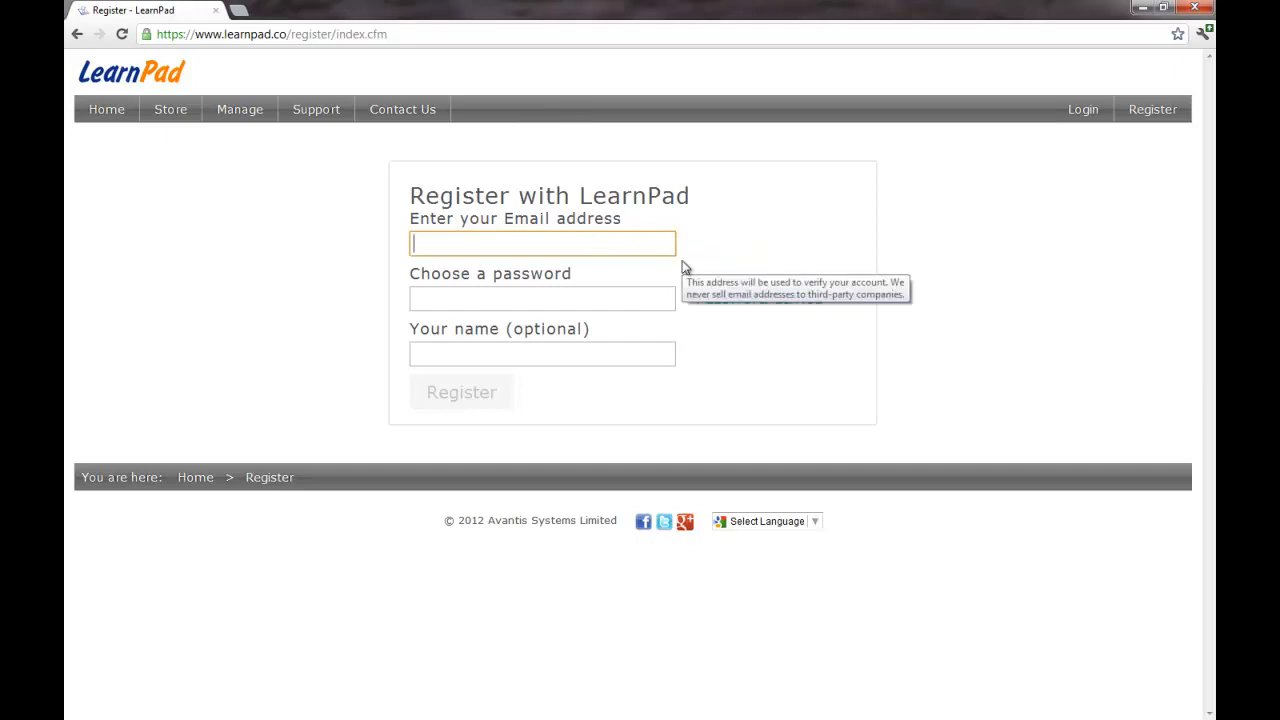
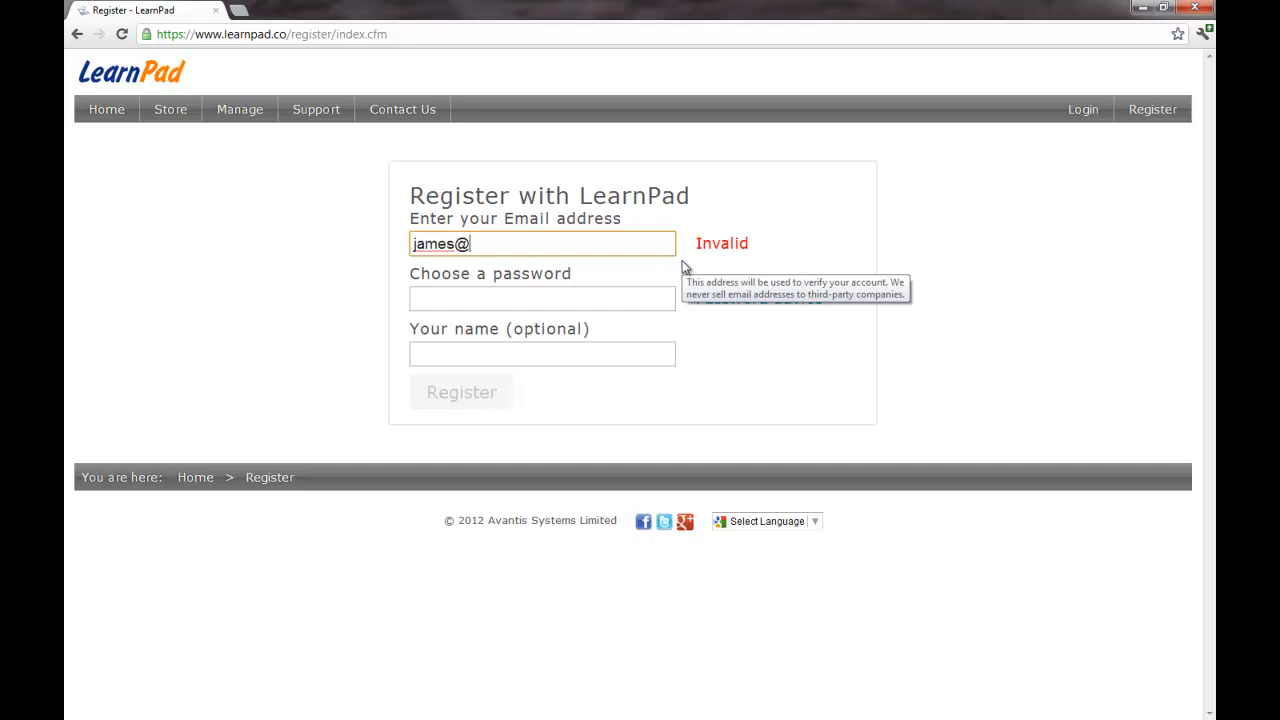
pyautogui.press('Tab')
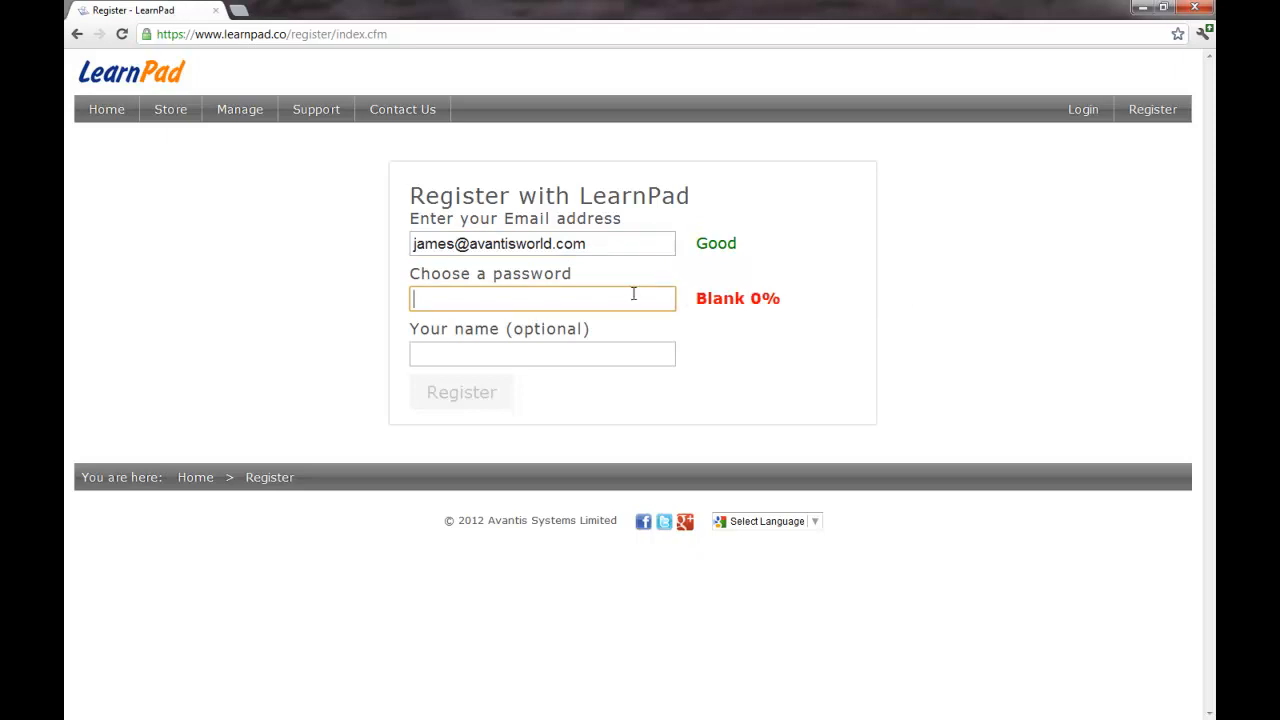
pyautogui.write('********')
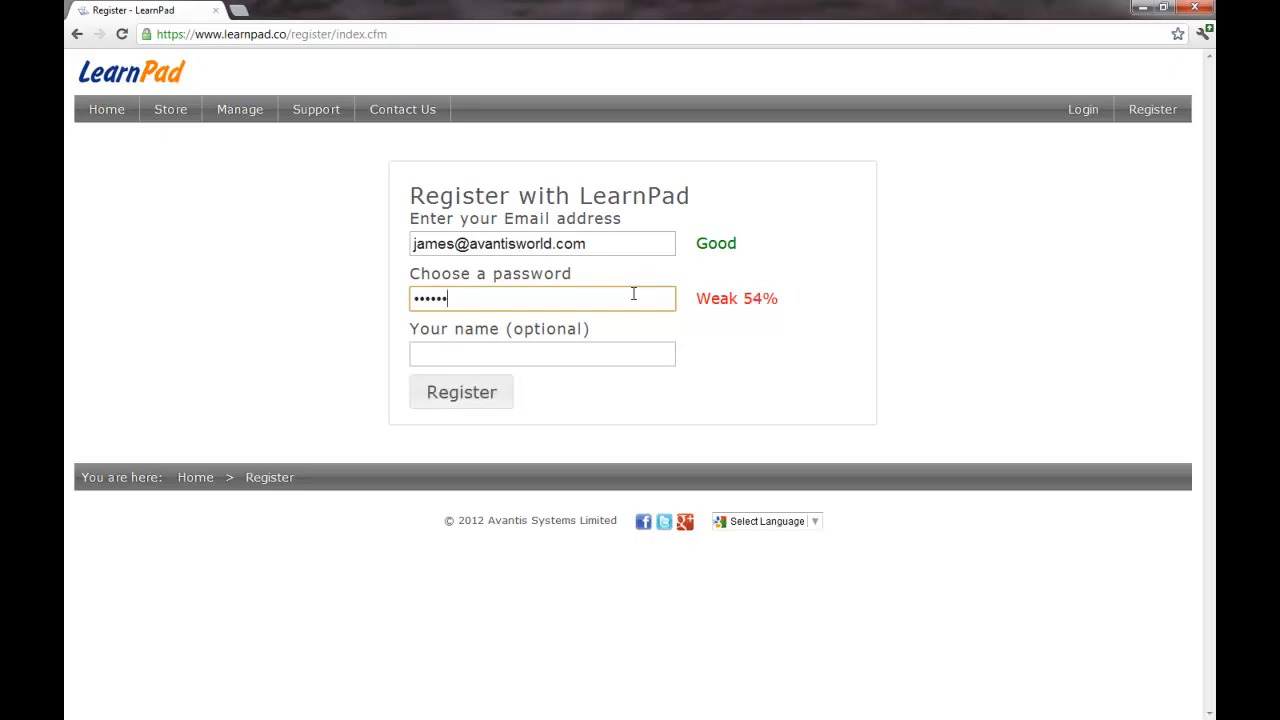
pyautogui.write('*******')
pyautogui.press('Tab')
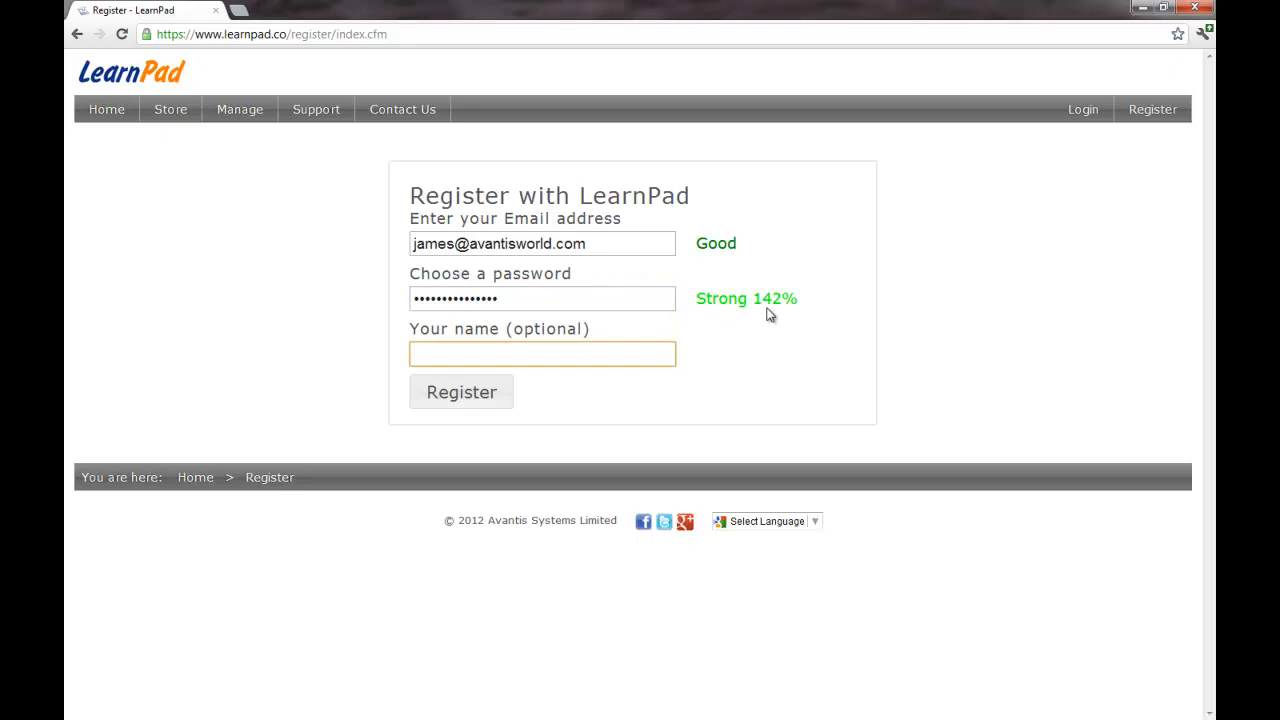
pyautogui.moveTo(613, 352)
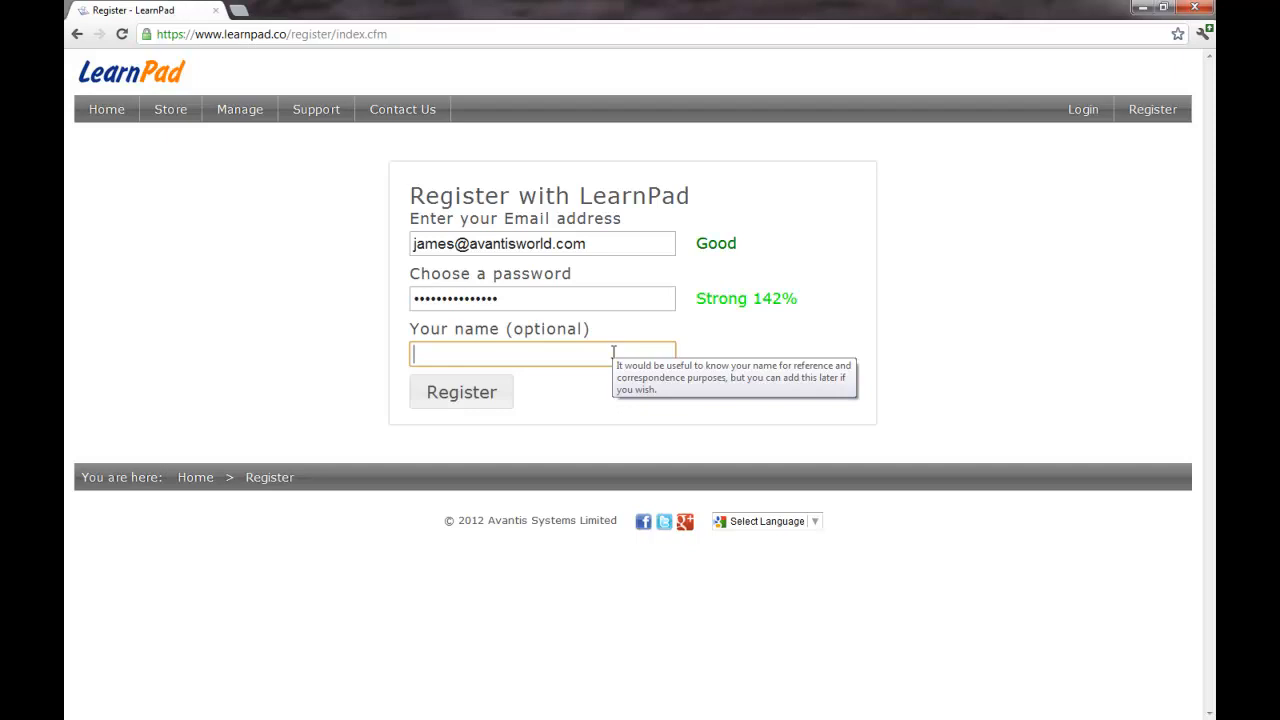
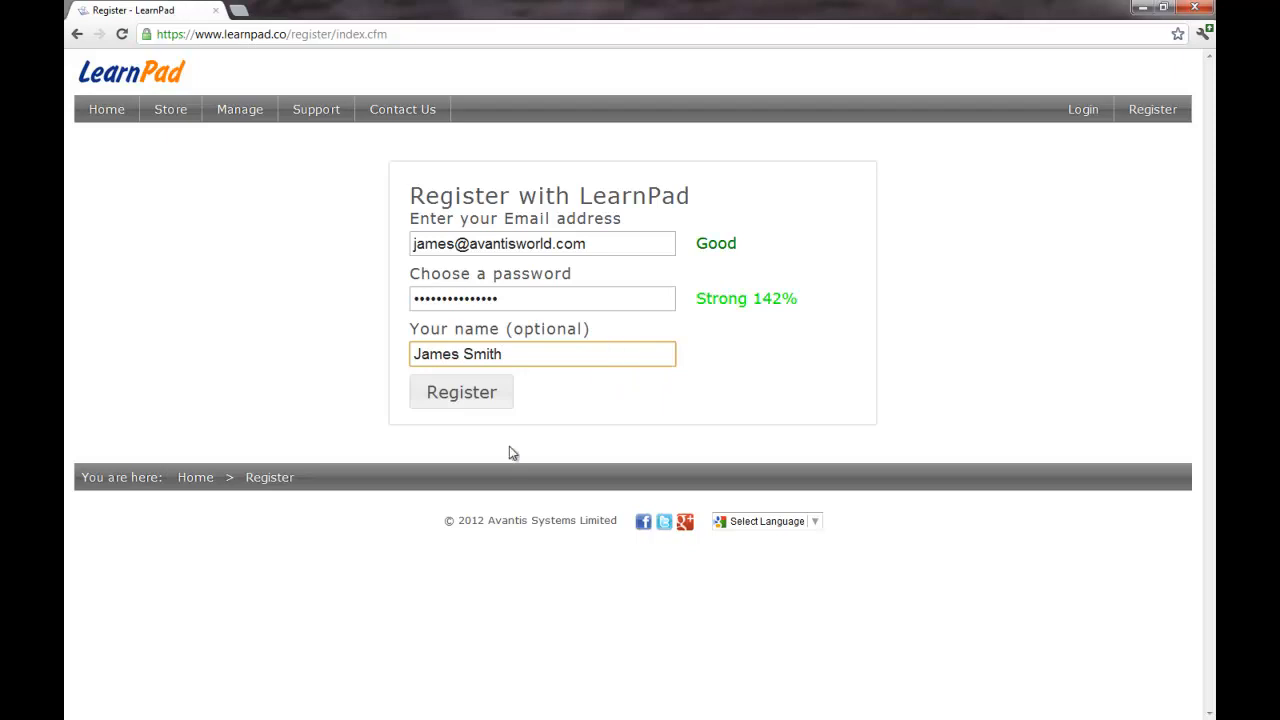
pyautogui.click(455, 393)
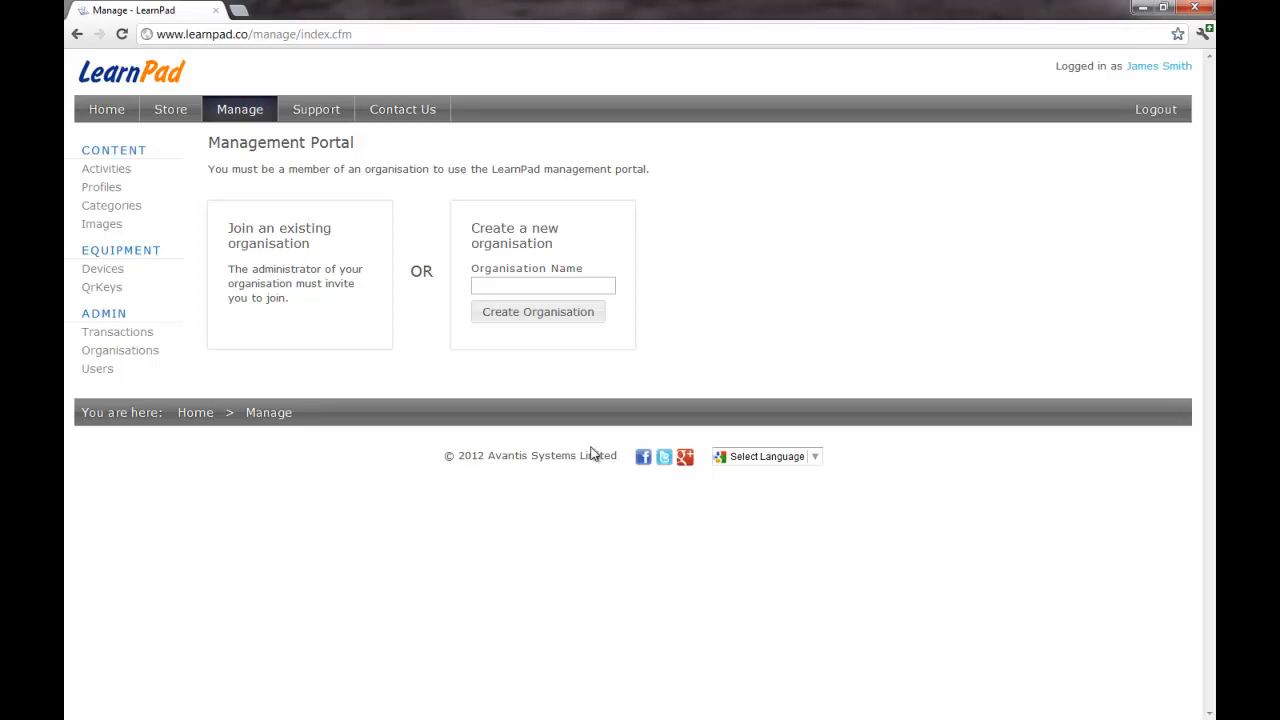
# Step: Create a new organisation named 'James School'
pyautogui.click(521, 288)
pyautogui.write('James School')
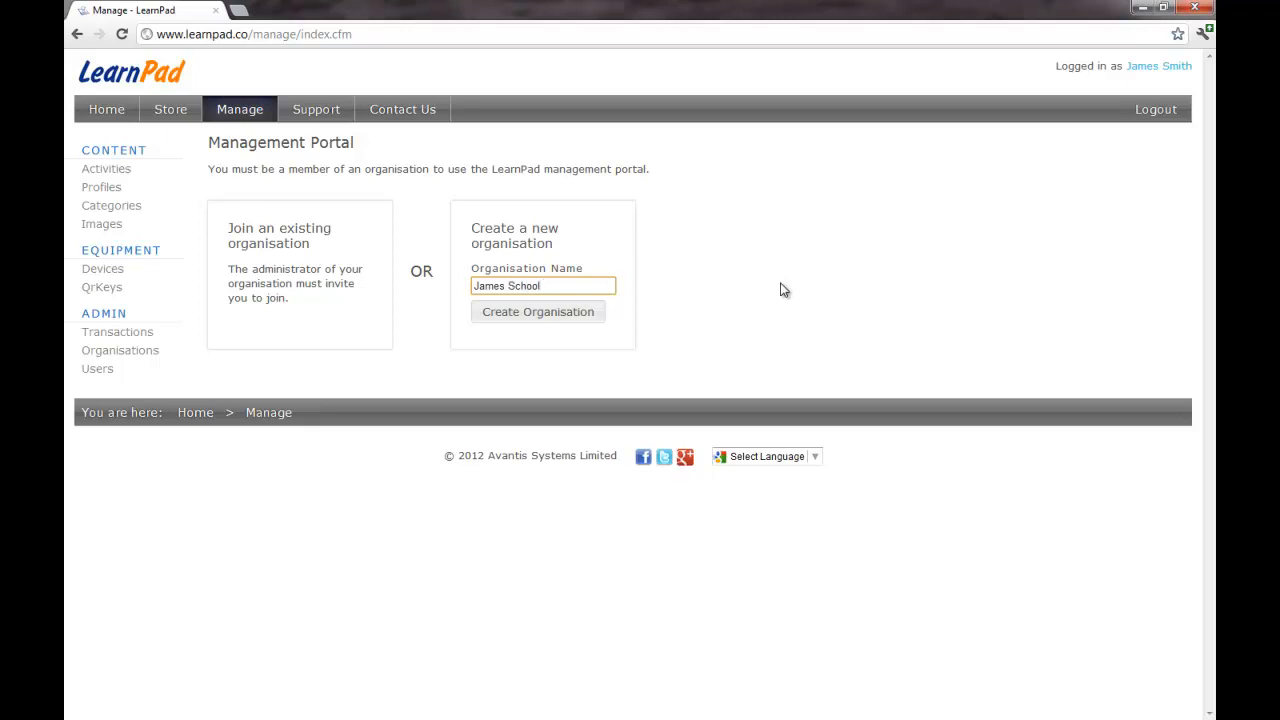
pyautogui.click(598, 314)
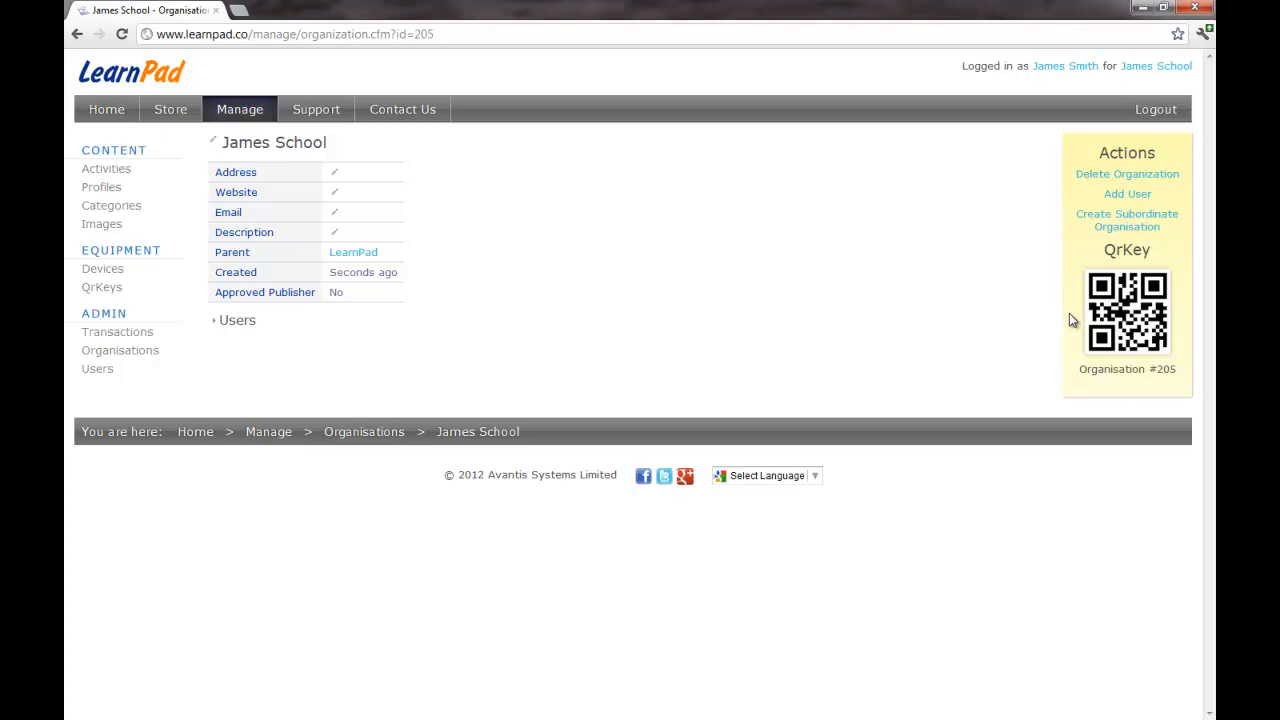
pyautogui.click(357, 176)
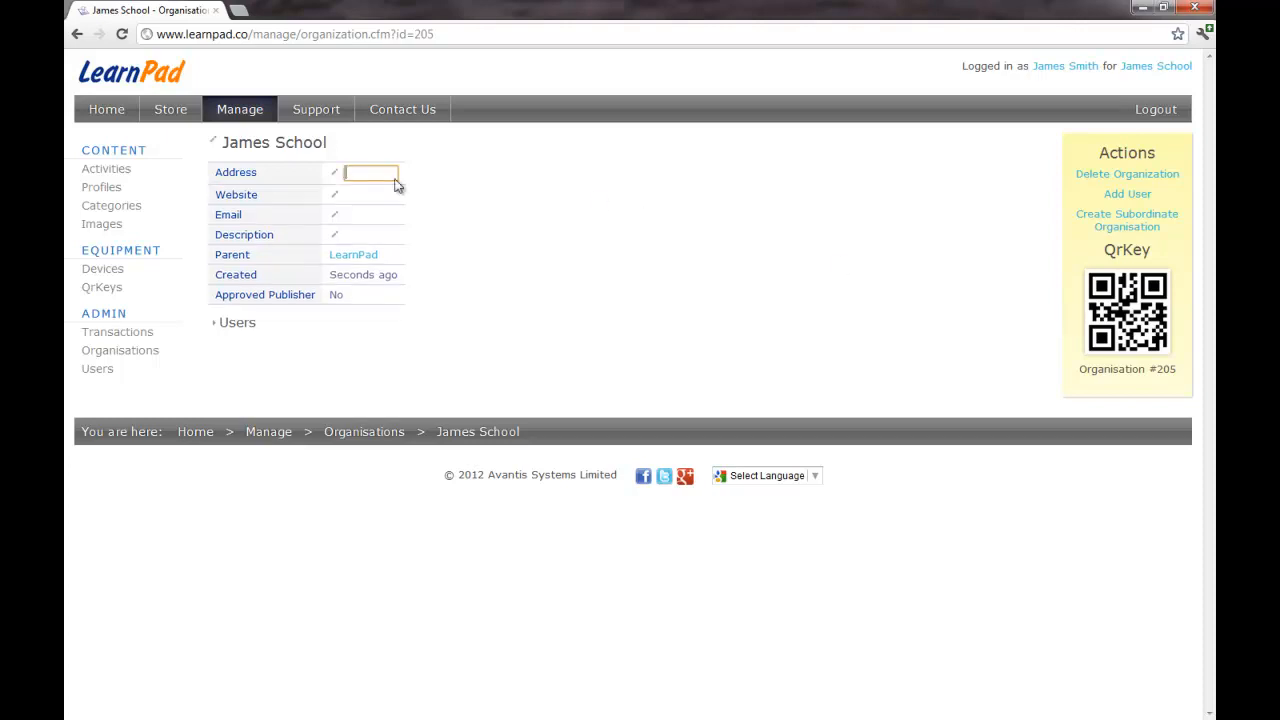
pyautogui.write('My address')
pyautogui.press('Tab')
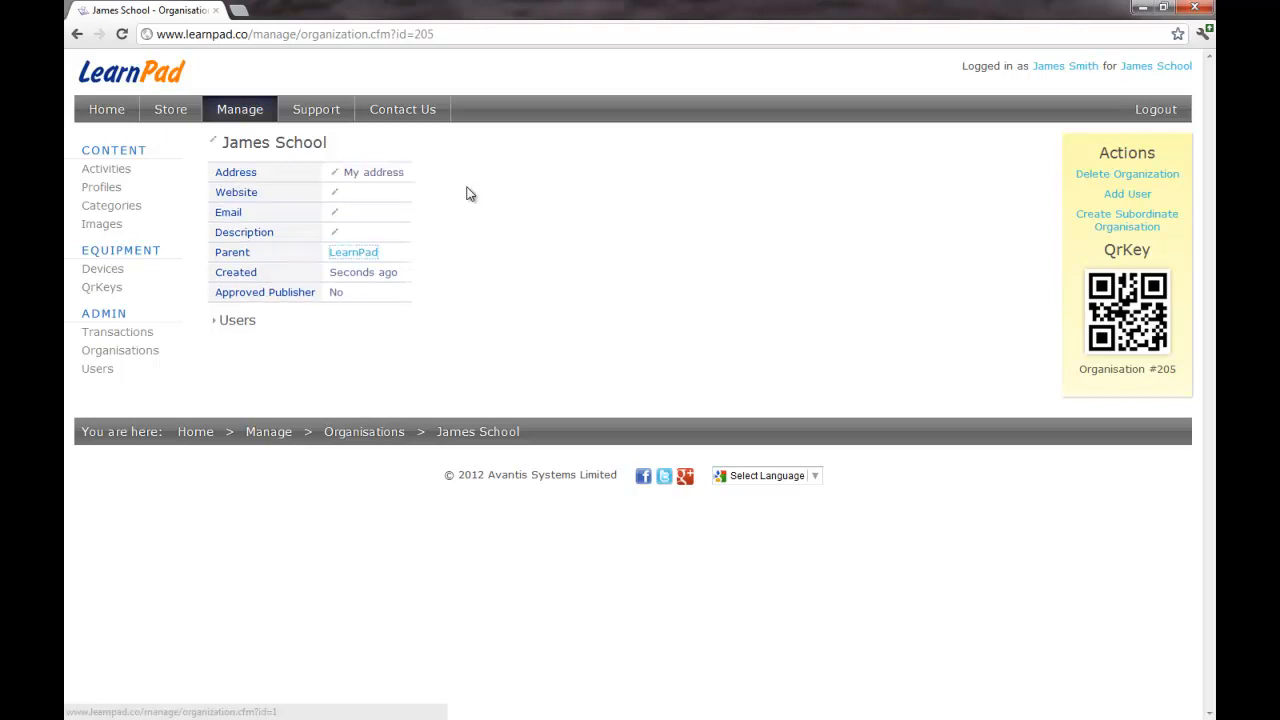
pyautogui.click(368, 193)
pyautogui.write('http://www.school.com')
pyautogui.press('Tab')
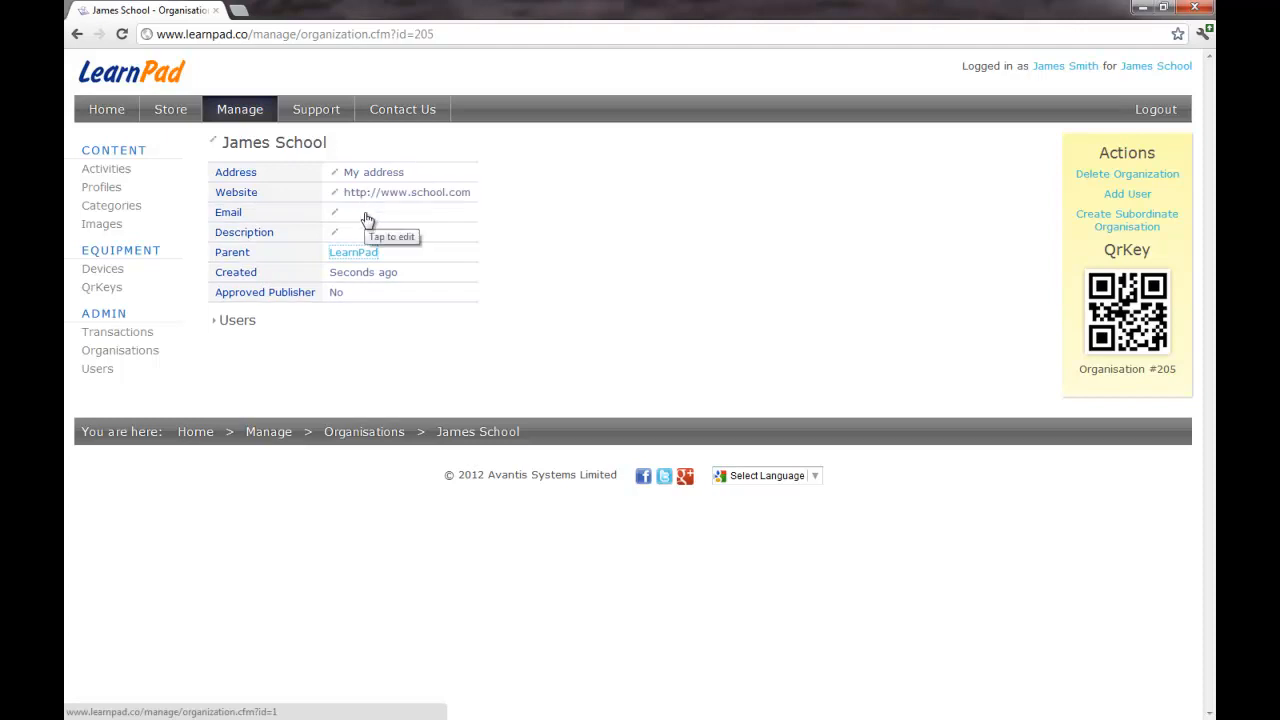
pyautogui.click(367, 219)
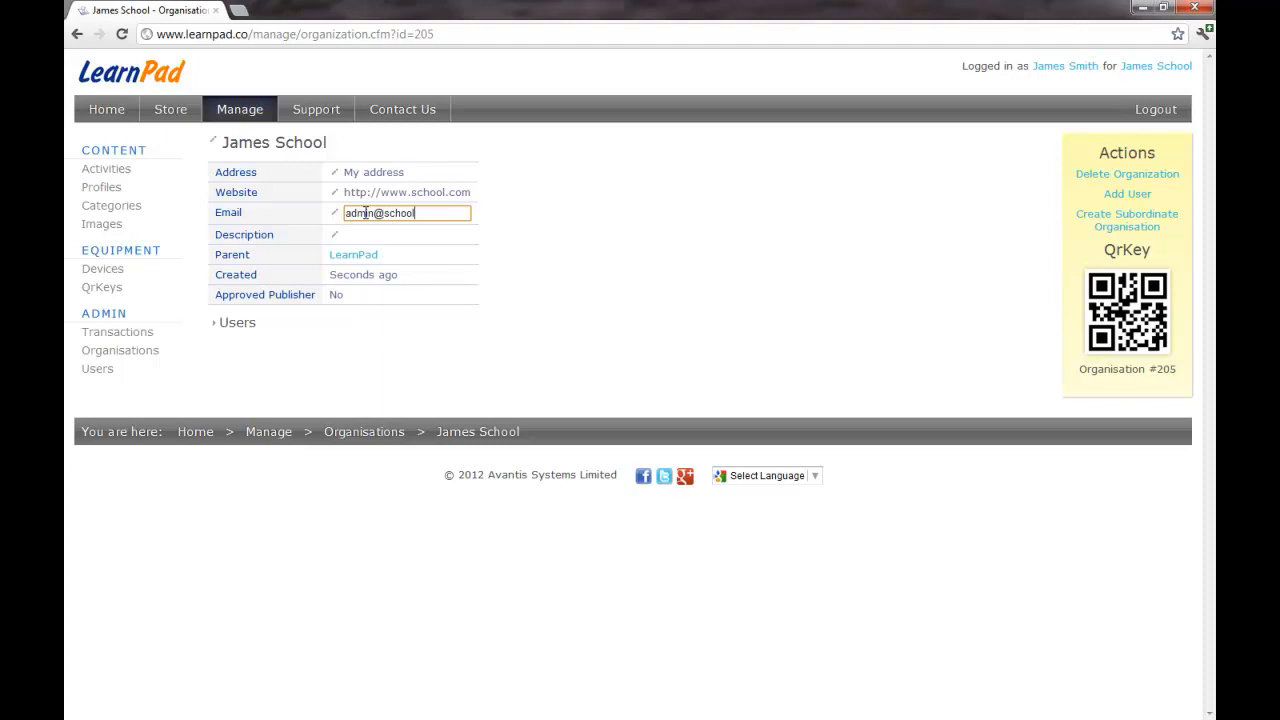
pyautogui.press('Tab')
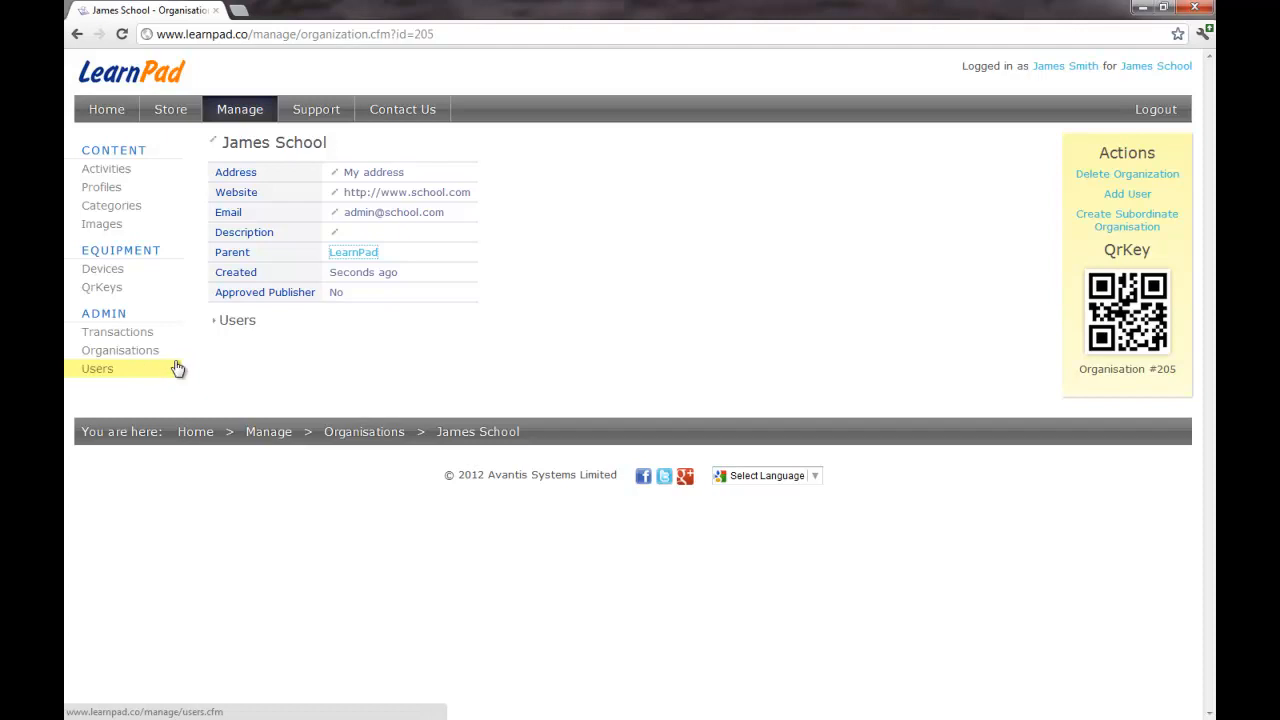
# Step: Move from Profiles to Activities, then browse the store's featured profiles
pyautogui.click(117, 190)
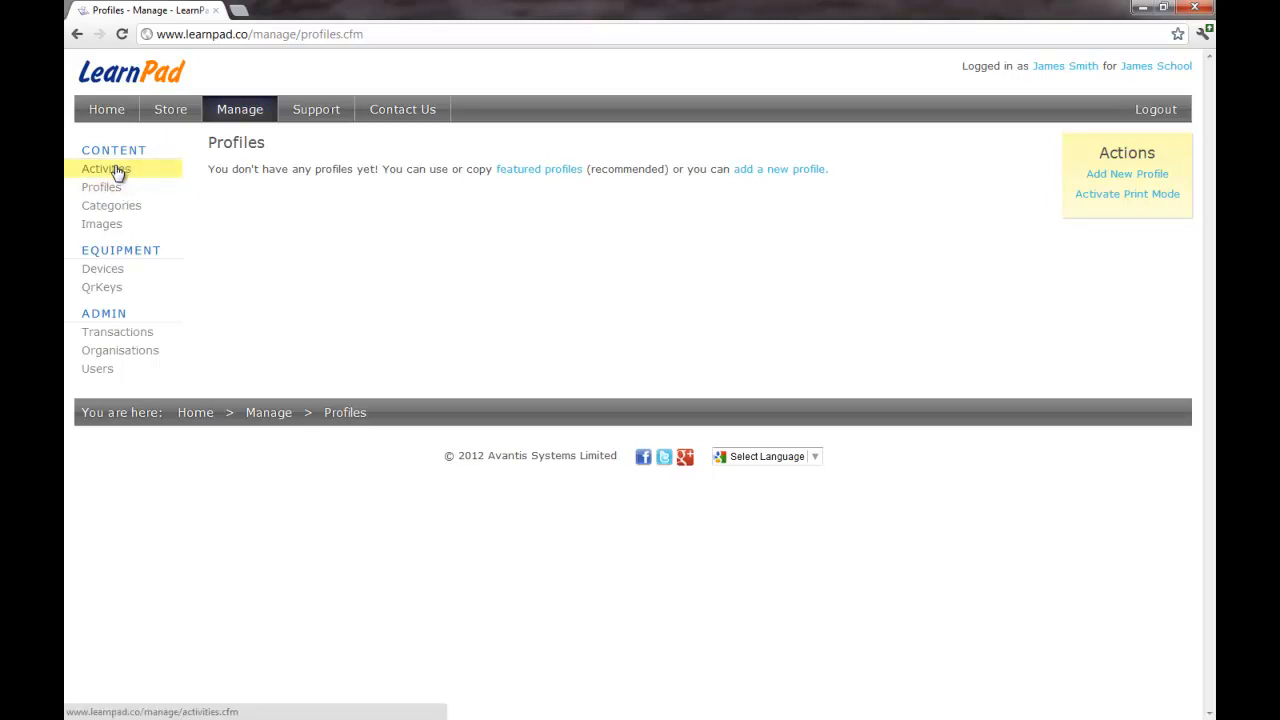
pyautogui.click(117, 172)
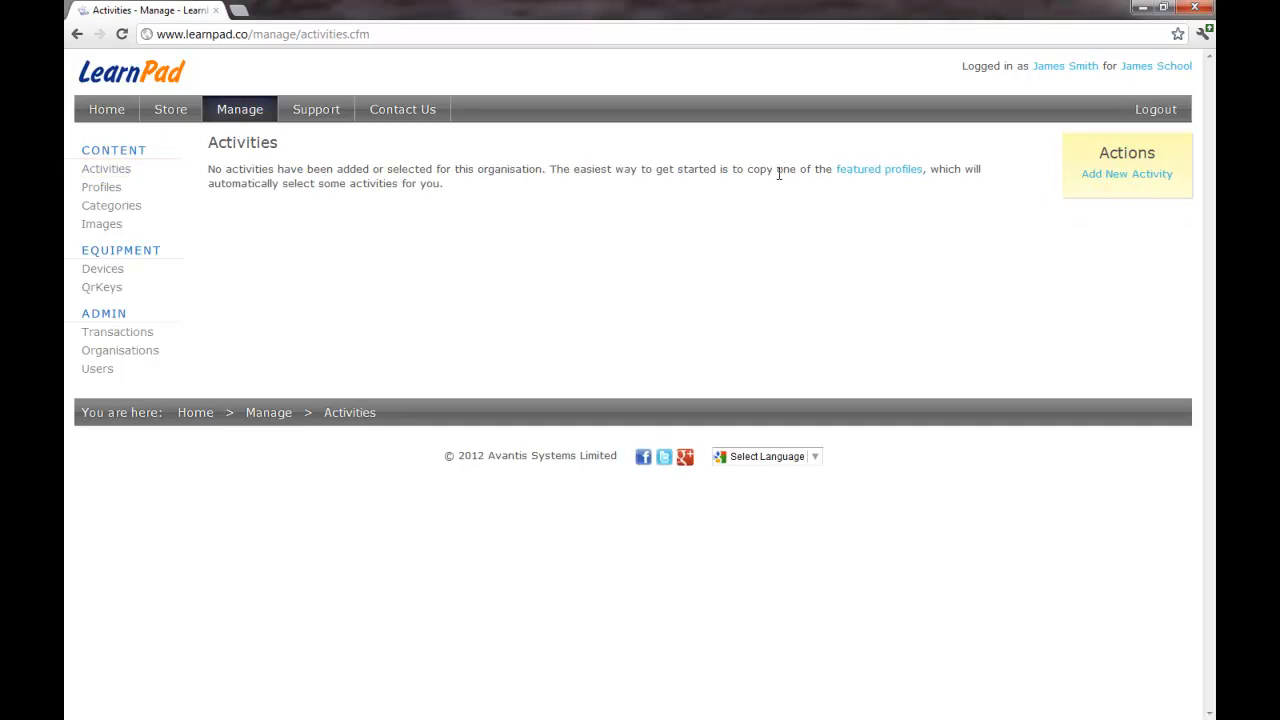
pyautogui.click(878, 174)
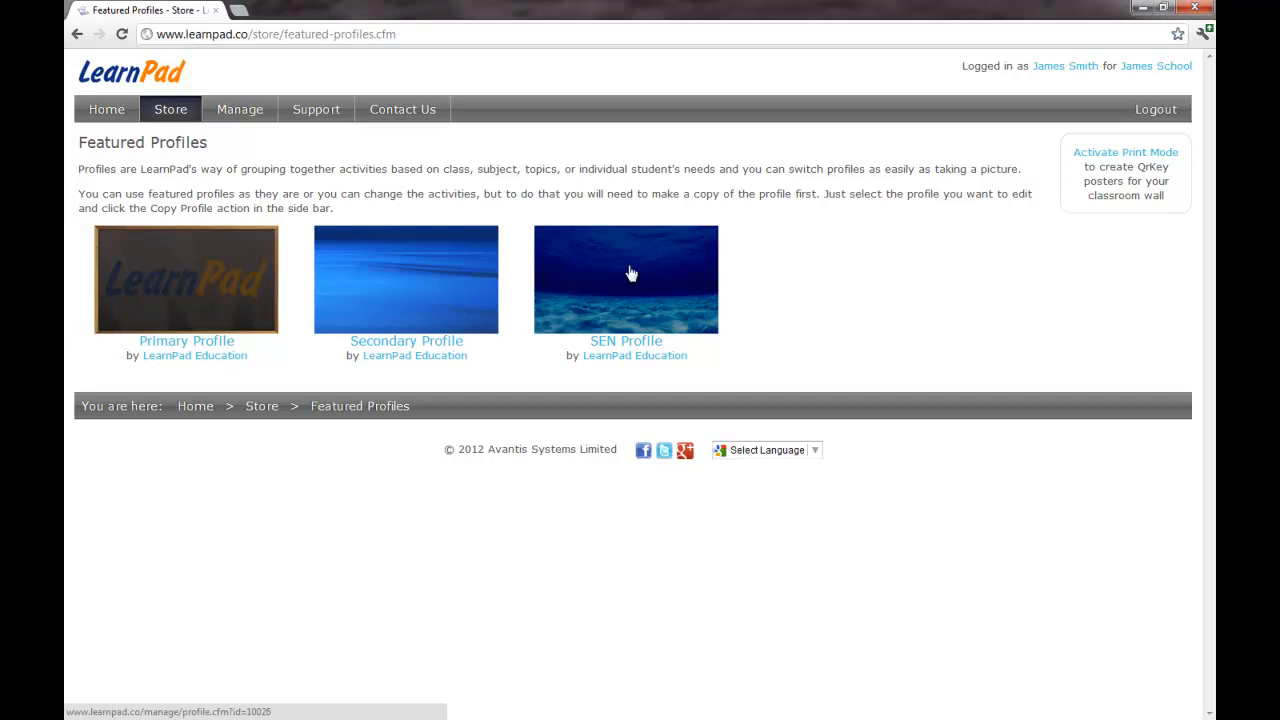
# Step: Copy the Primary Profile, with all its content, into the school organisation
pyautogui.click(181, 290)
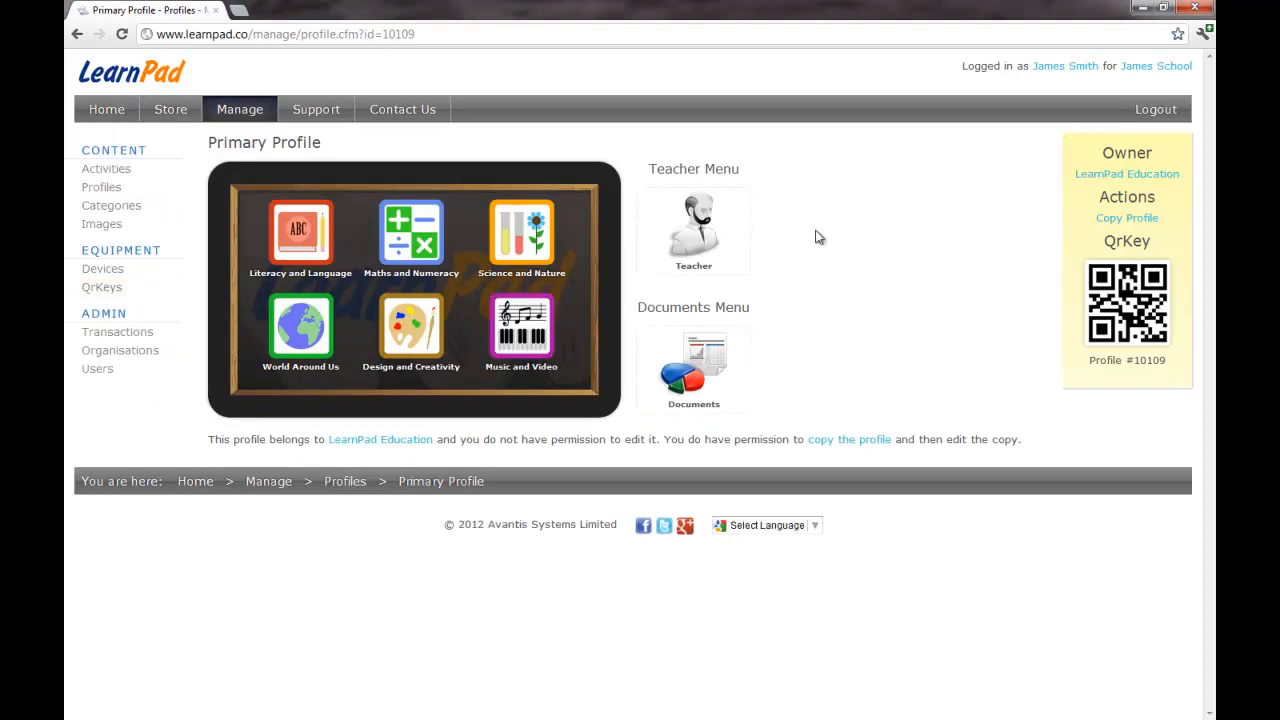
pyautogui.click(1128, 218)
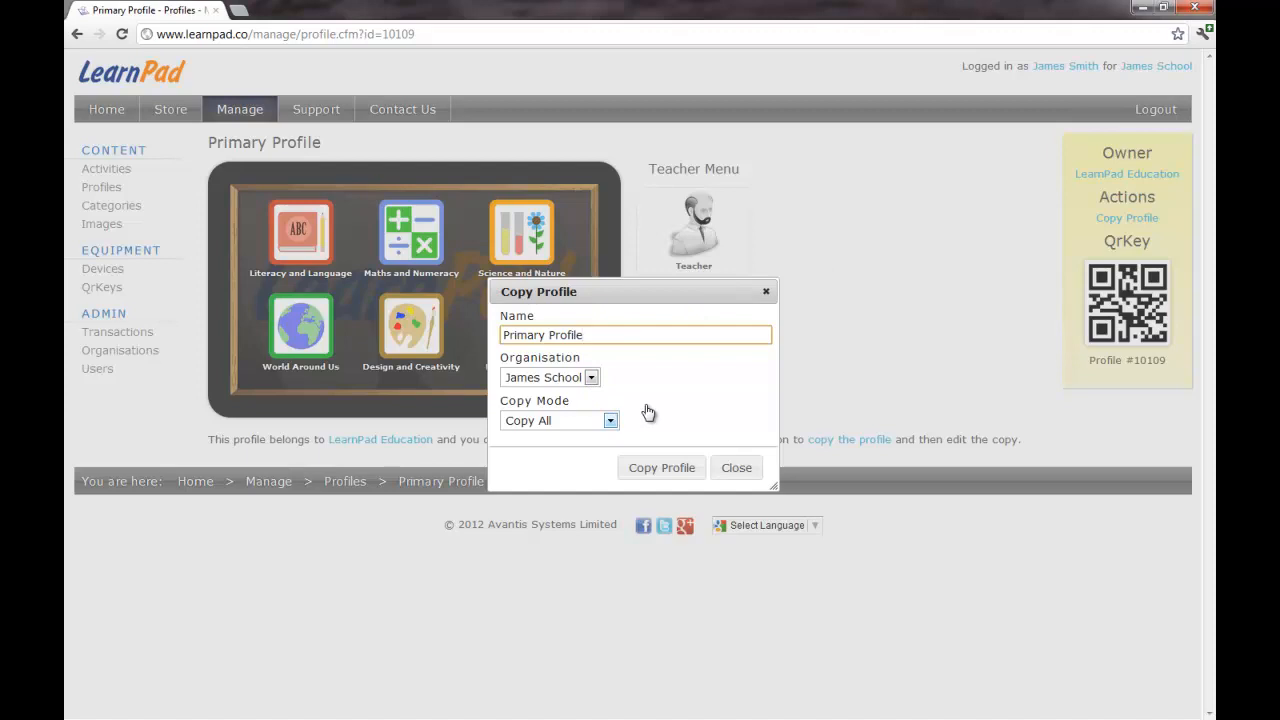
pyautogui.click(662, 467)
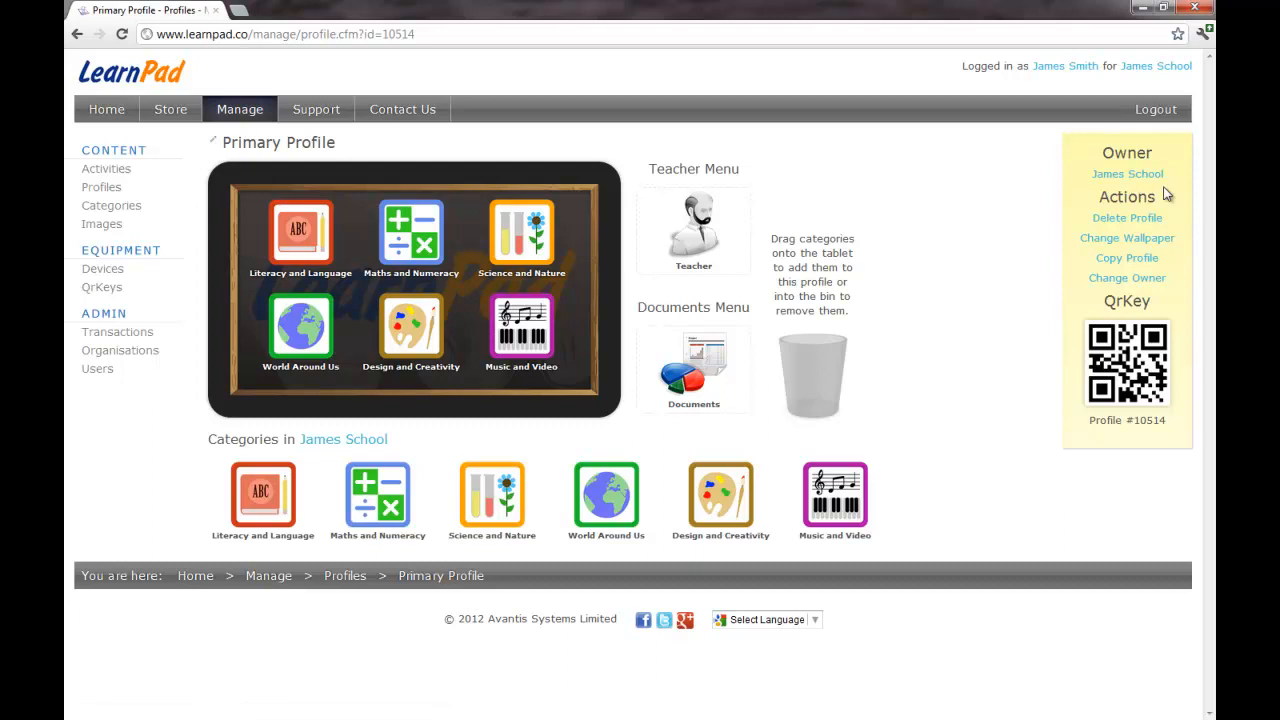
pyautogui.click(98, 172)
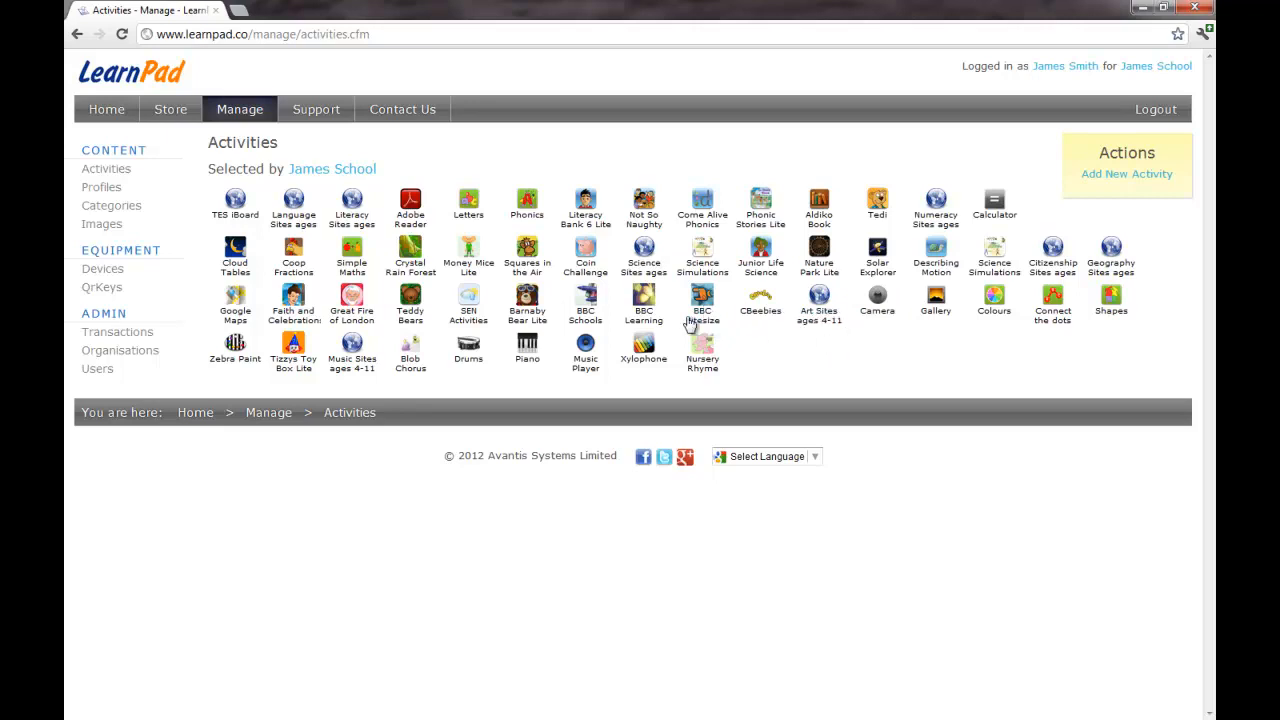
# Step: Inspect the Language Sites (ages 4-11) and Letters activity details, returning to the list
pyautogui.click(293, 210)
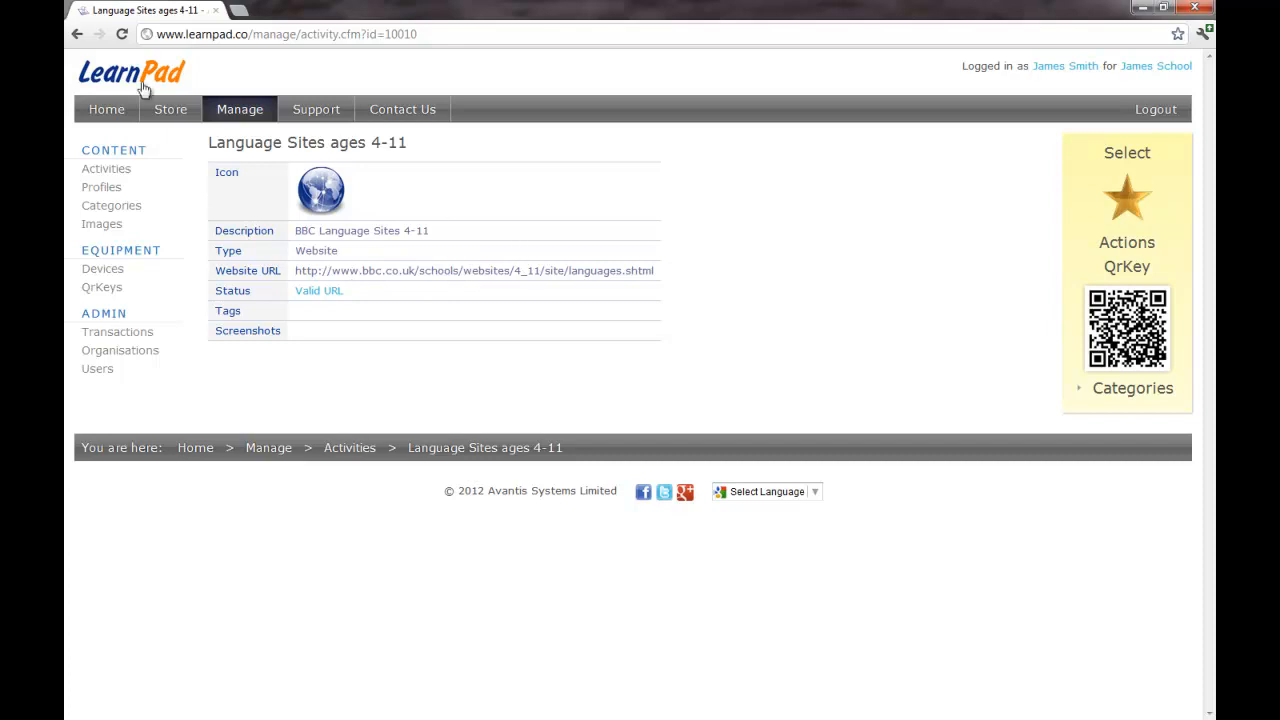
pyautogui.click(78, 34)
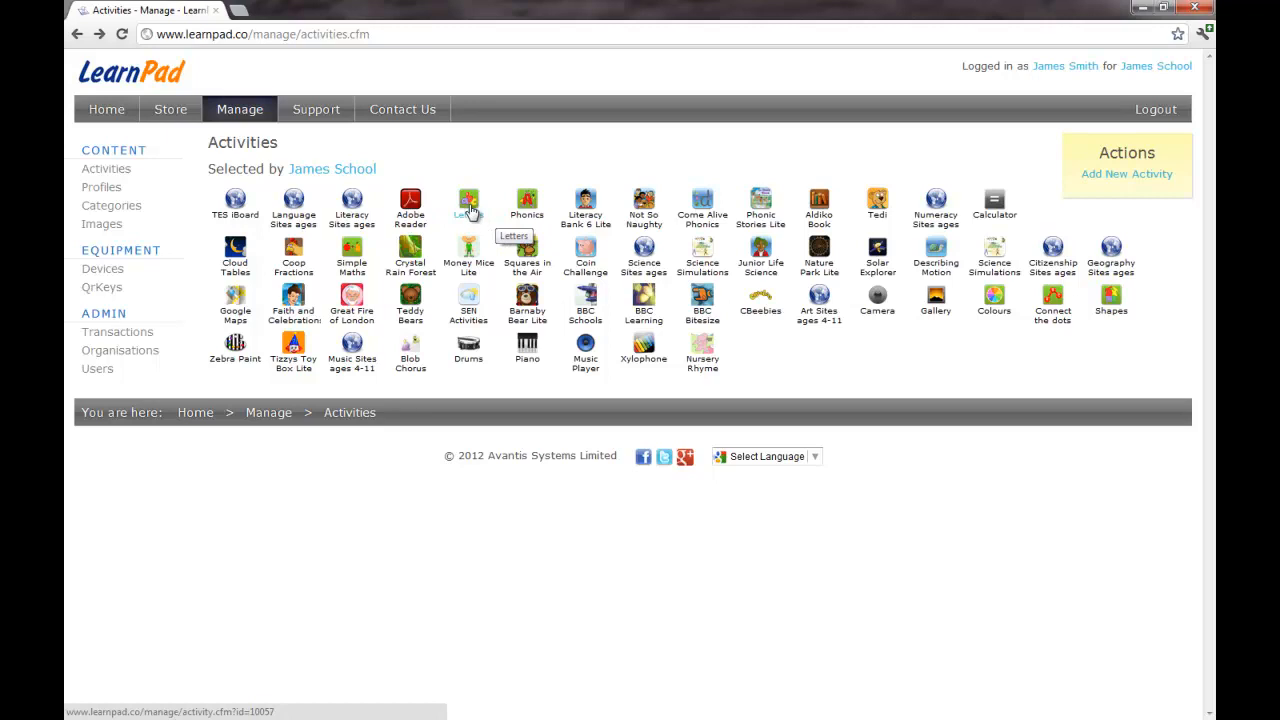
pyautogui.click(470, 205)
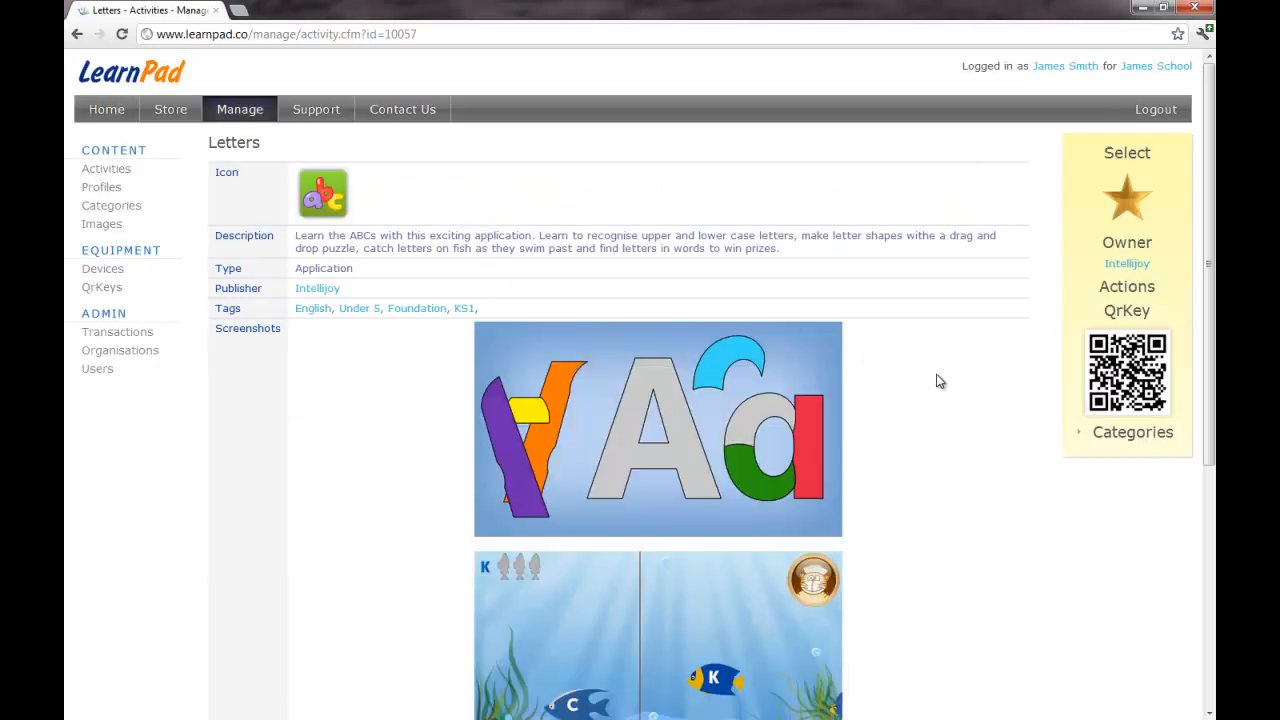
pyautogui.scroll(-3, 934, 378)
pyautogui.scroll(-2, 934, 378)
pyautogui.scroll(5, 933, 376)
pyautogui.click(106, 172)
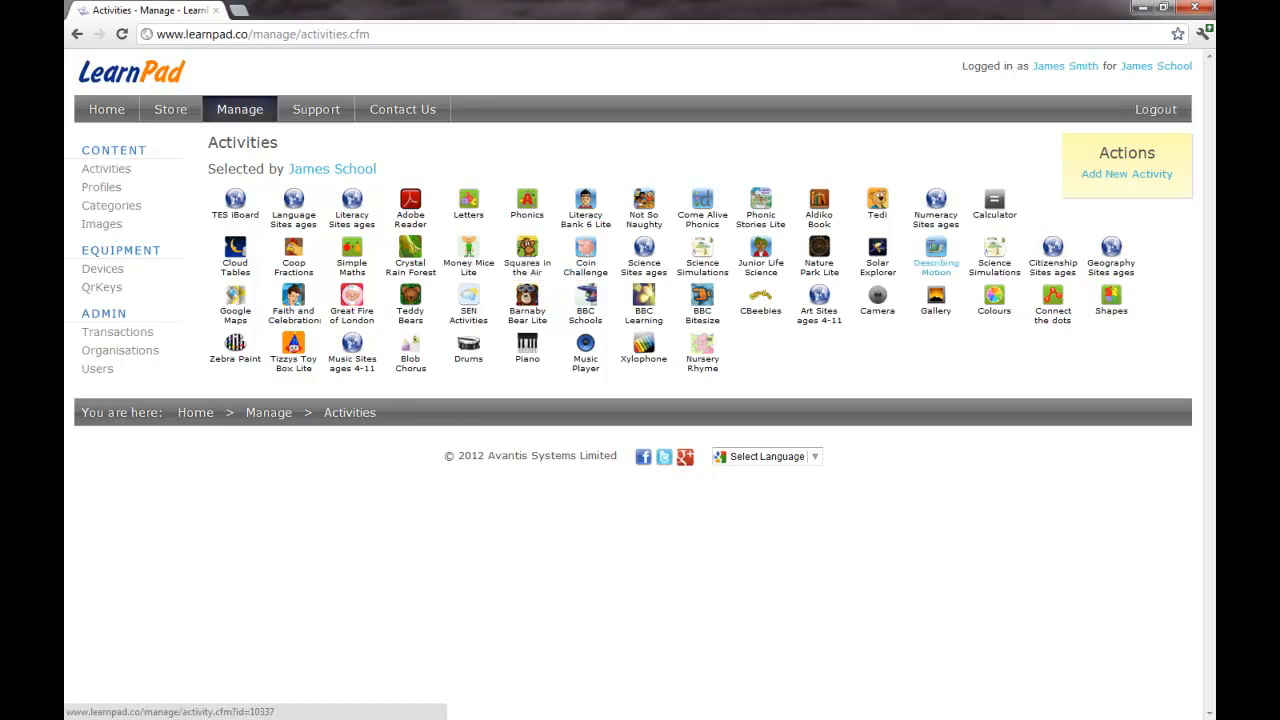
# Step: Add a new Website-type activity named 'My Webiste'
pyautogui.click(1123, 175)
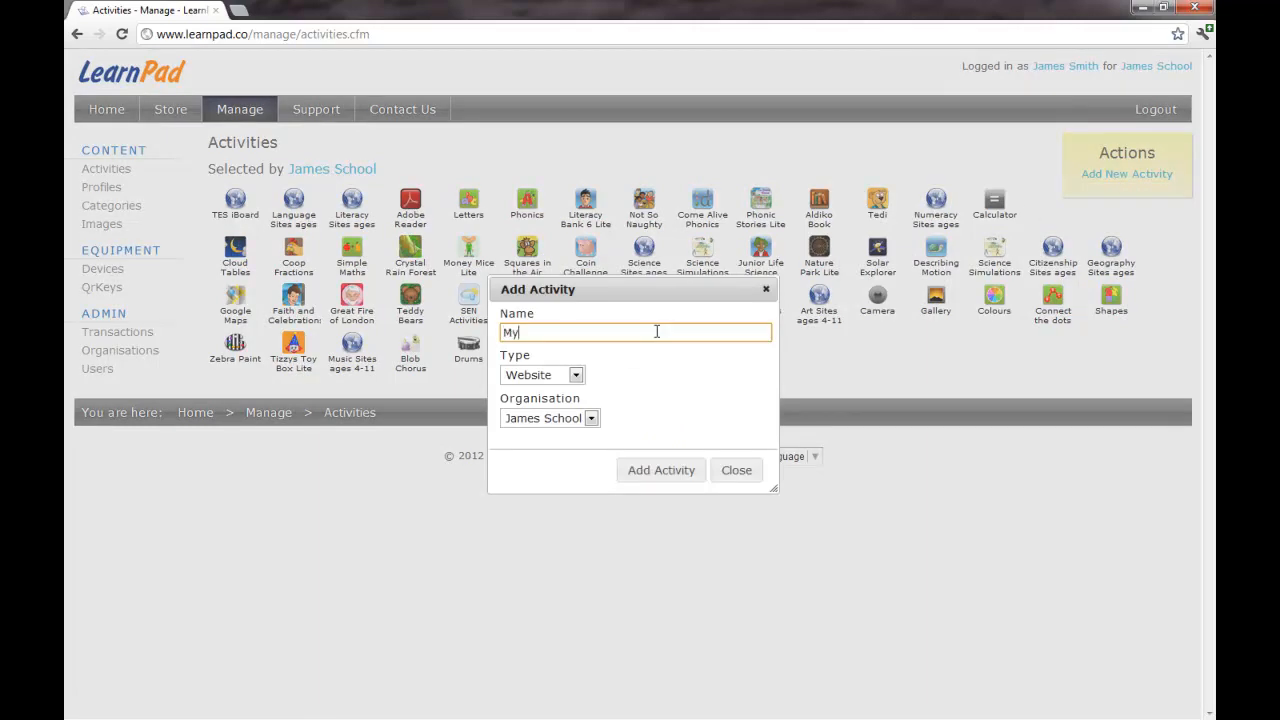
pyautogui.write('My Webiste')
pyautogui.press('Tab')
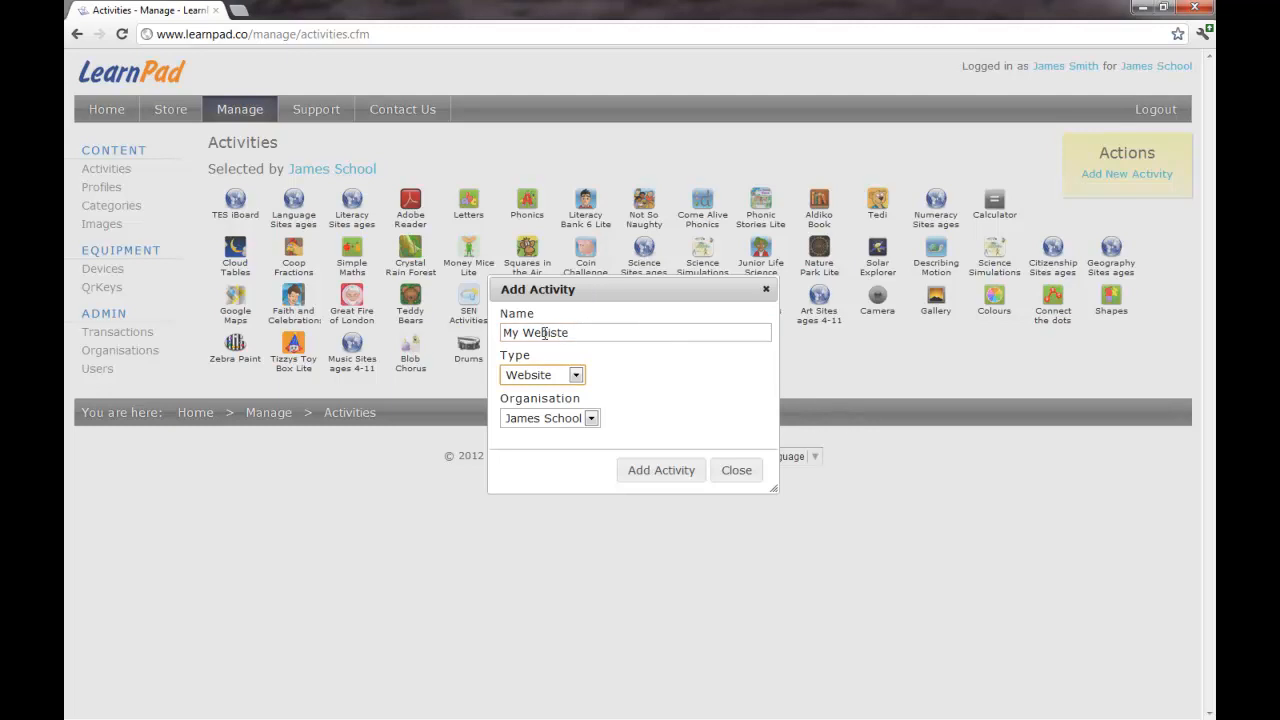
pyautogui.click(576, 375)
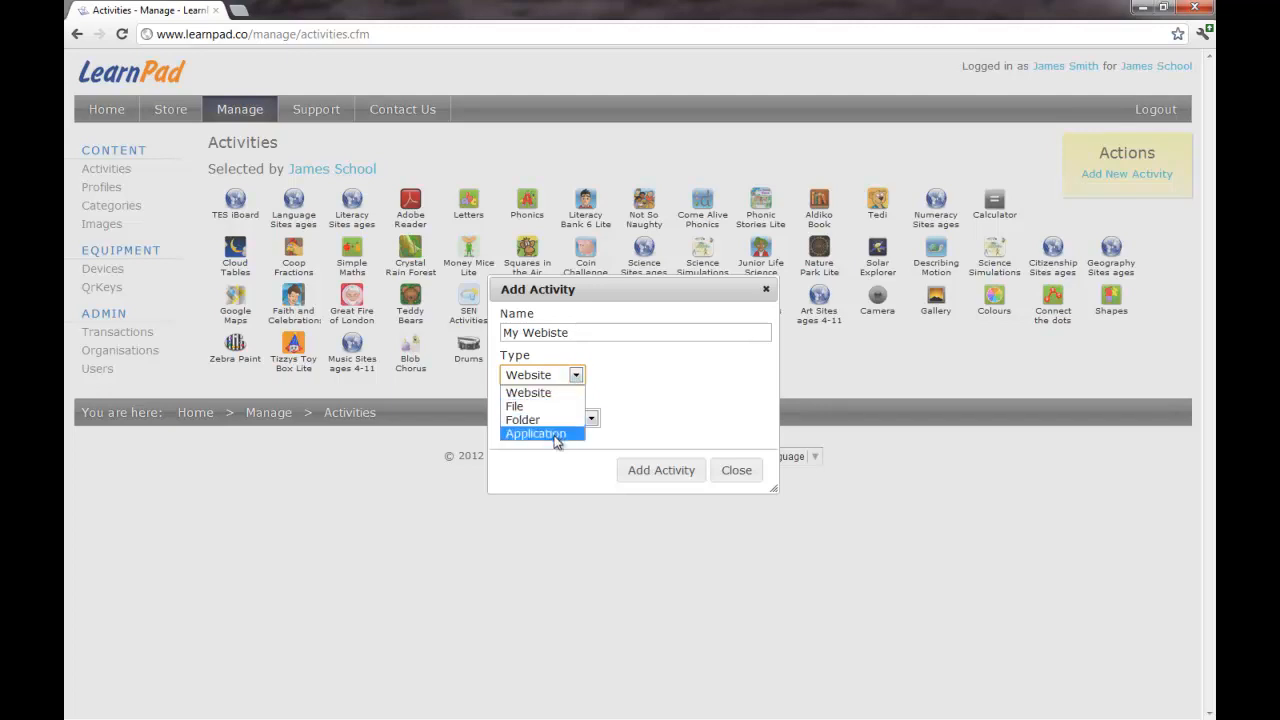
pyautogui.click(550, 395)
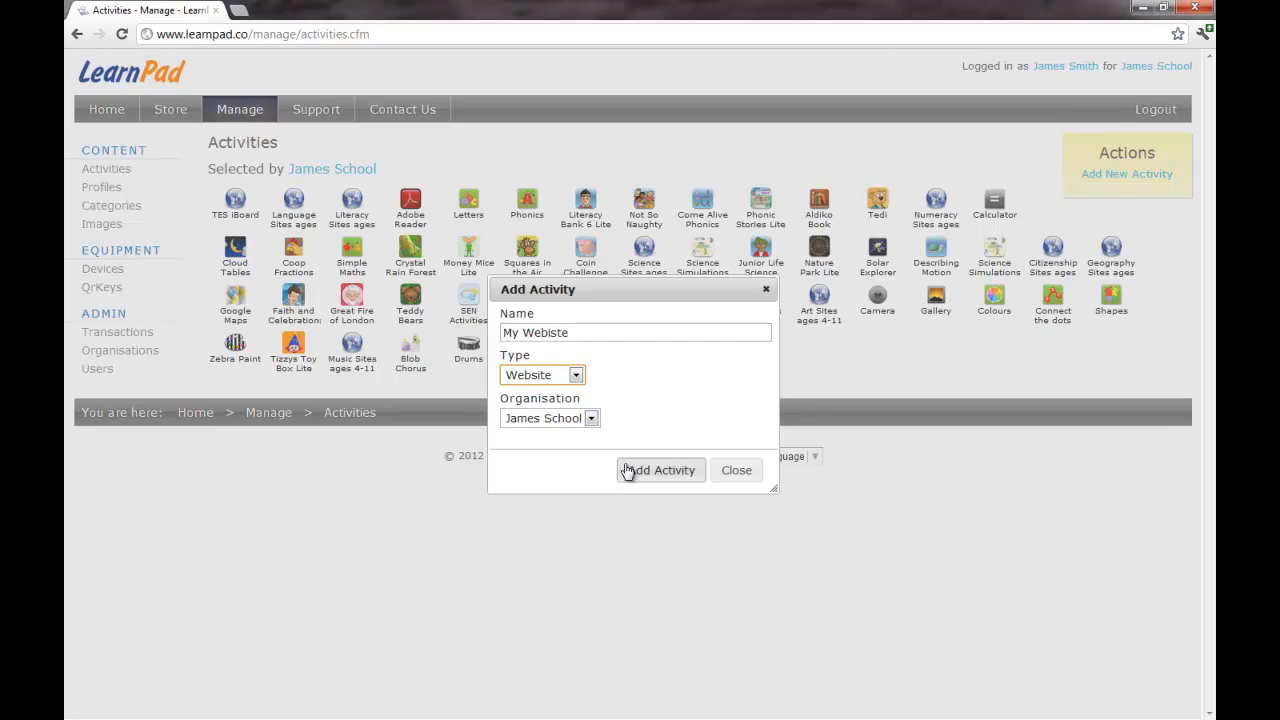
pyautogui.click(665, 472)
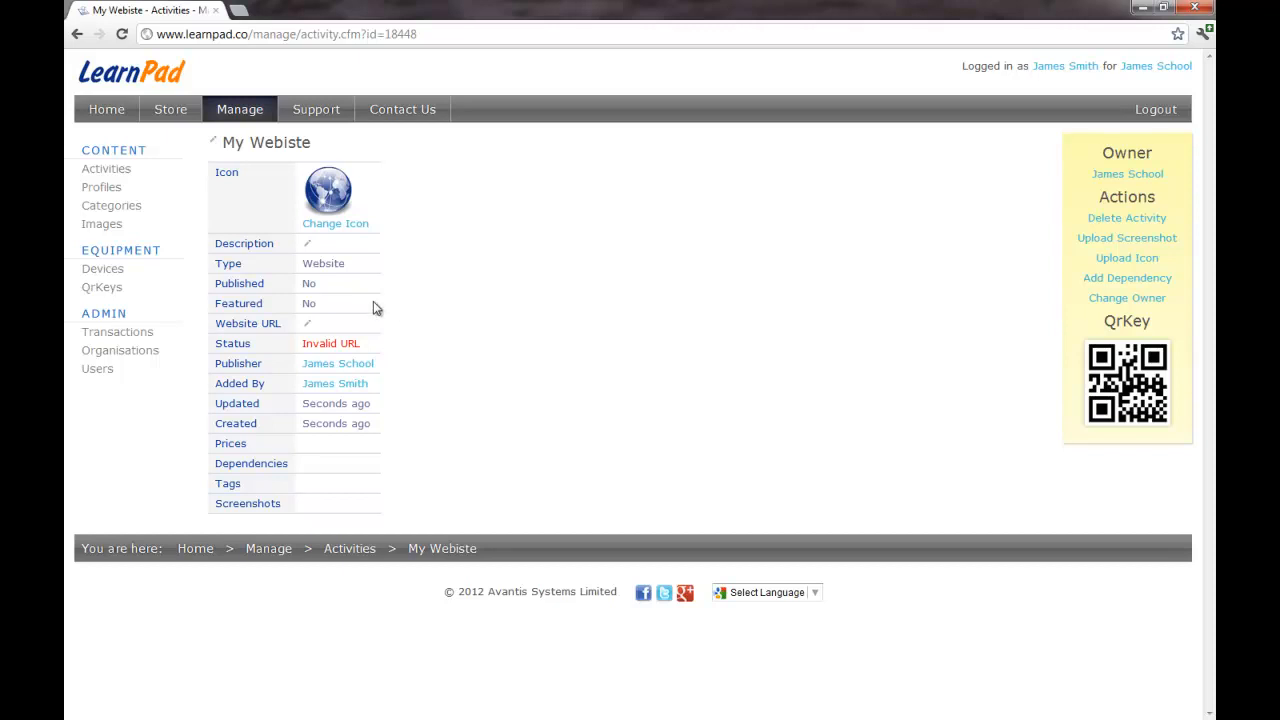
pyautogui.click(307, 323)
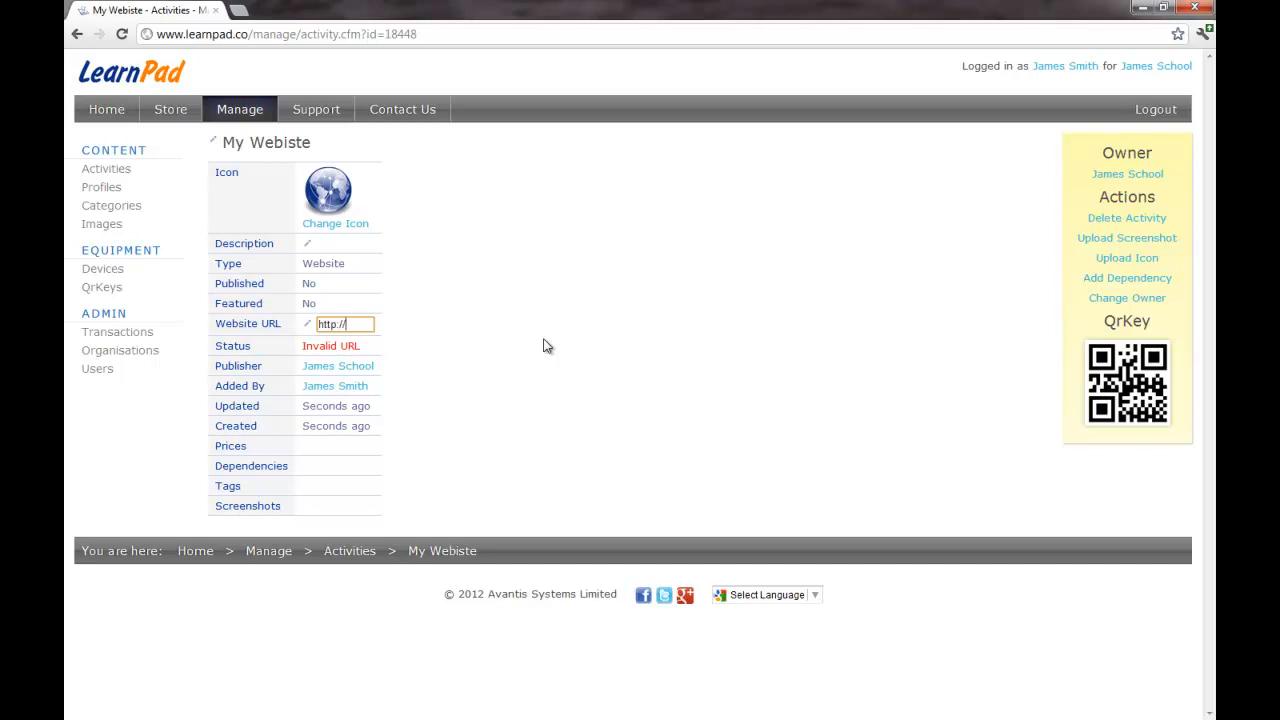
pyautogui.write('http://www.mywebs')
pyautogui.write('ite.co')
pyautogui.write('m')
pyautogui.press('Tab')
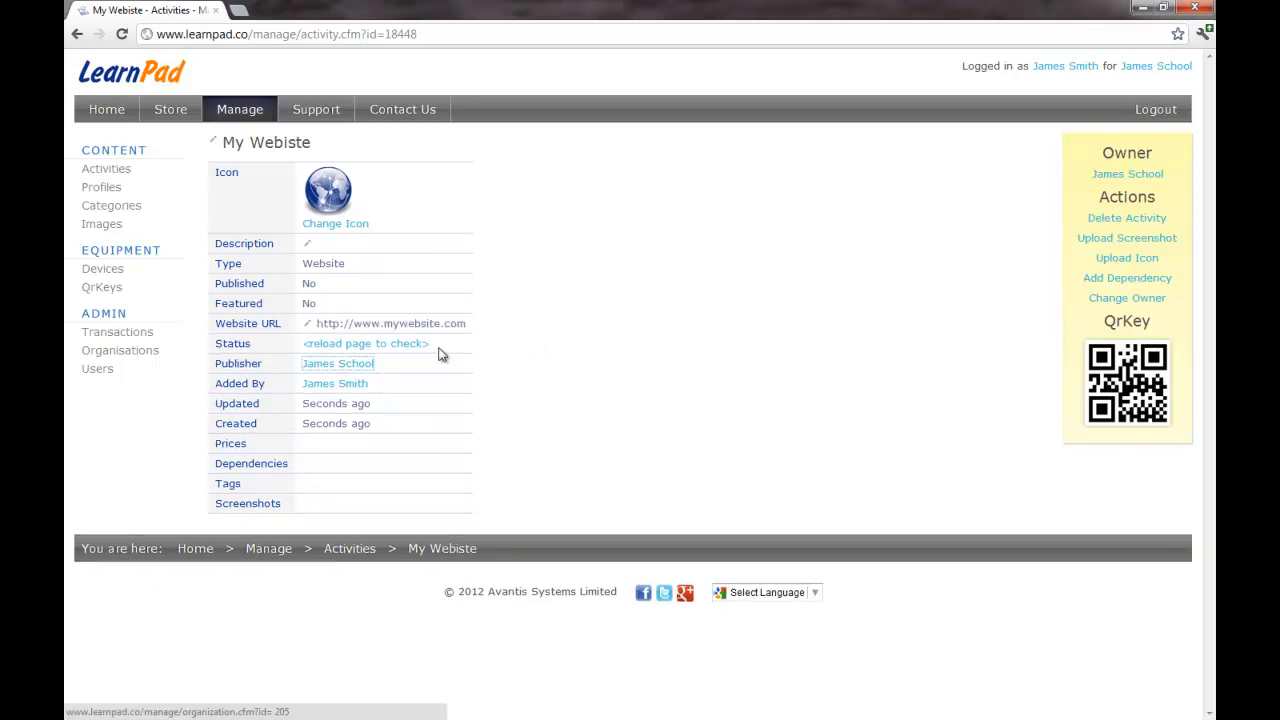
pyautogui.press('F5')
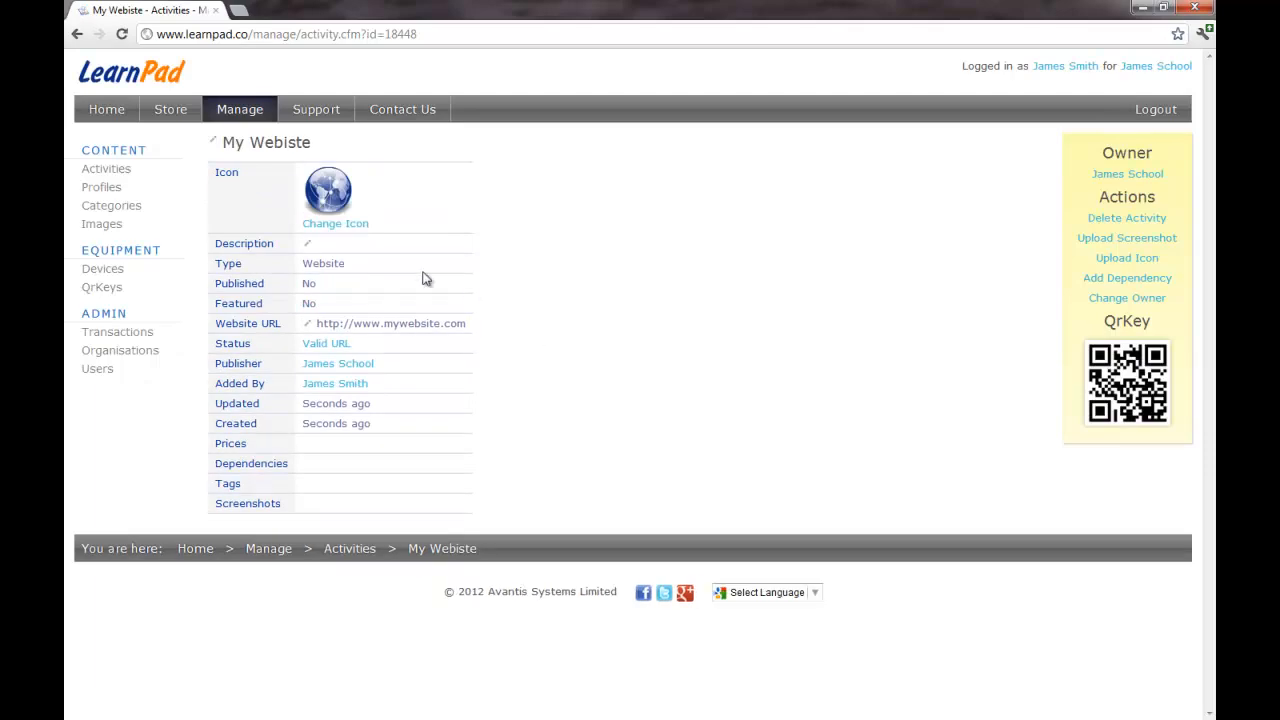
pyautogui.click(330, 223)
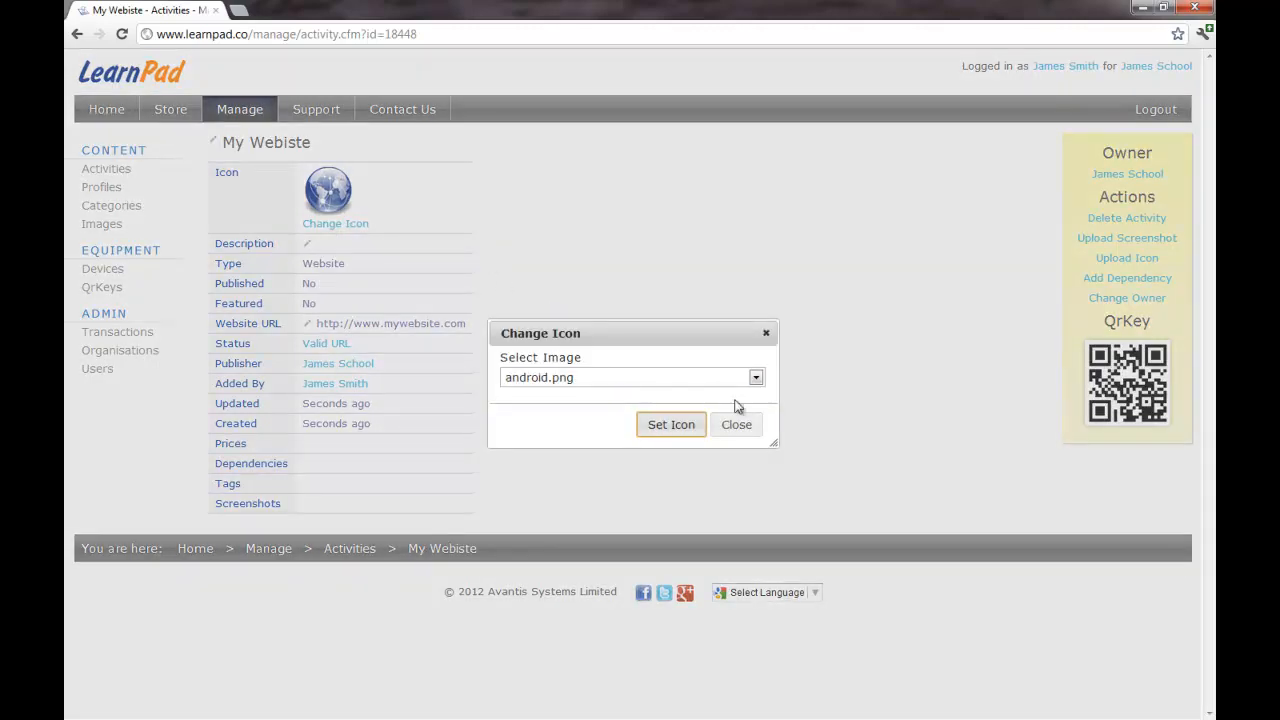
# Step: Give My Webiste the apple.png icon and go back to the Activities list
pyautogui.click(756, 377)
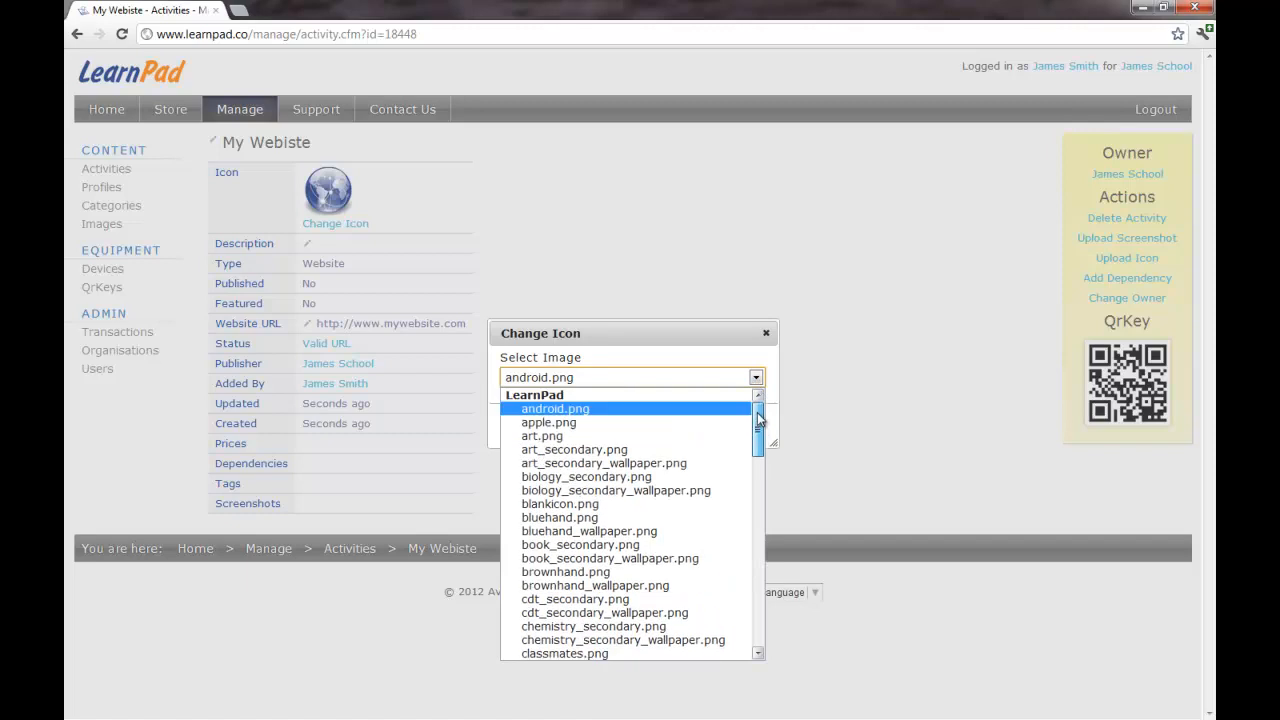
pyautogui.click(570, 422)
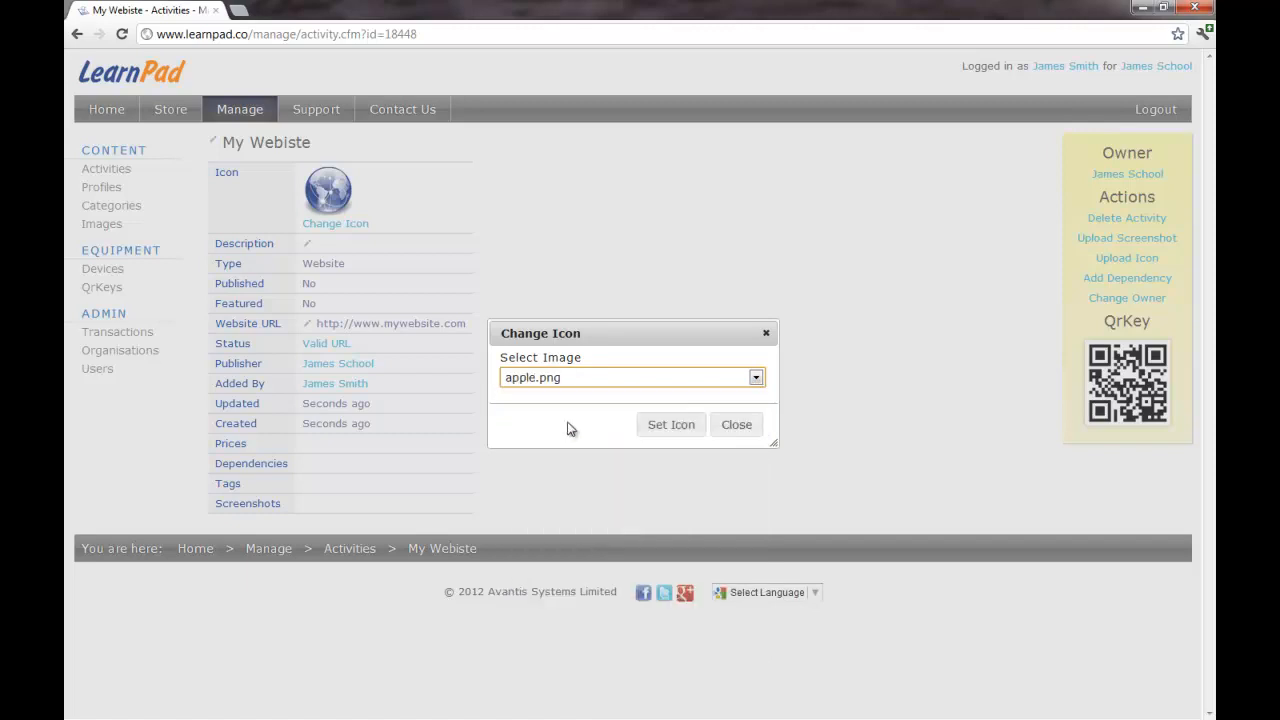
pyautogui.click(671, 426)
pyautogui.click(737, 426)
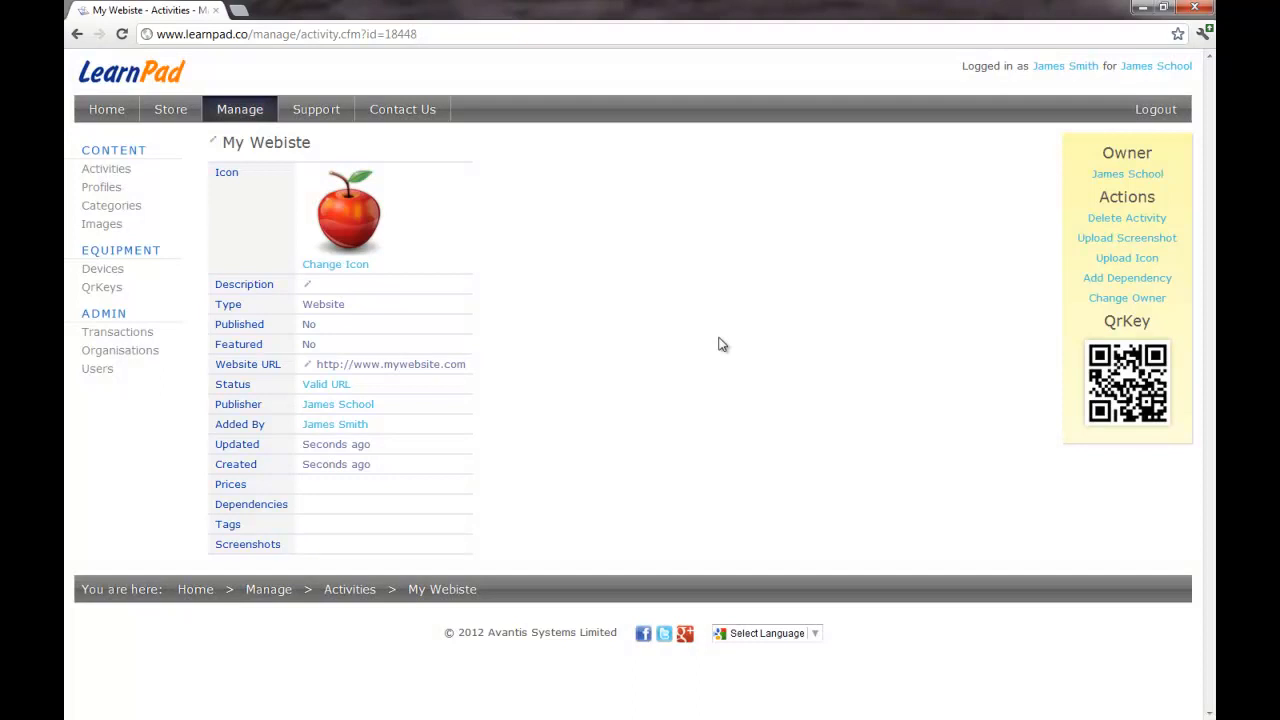
pyautogui.click(105, 172)
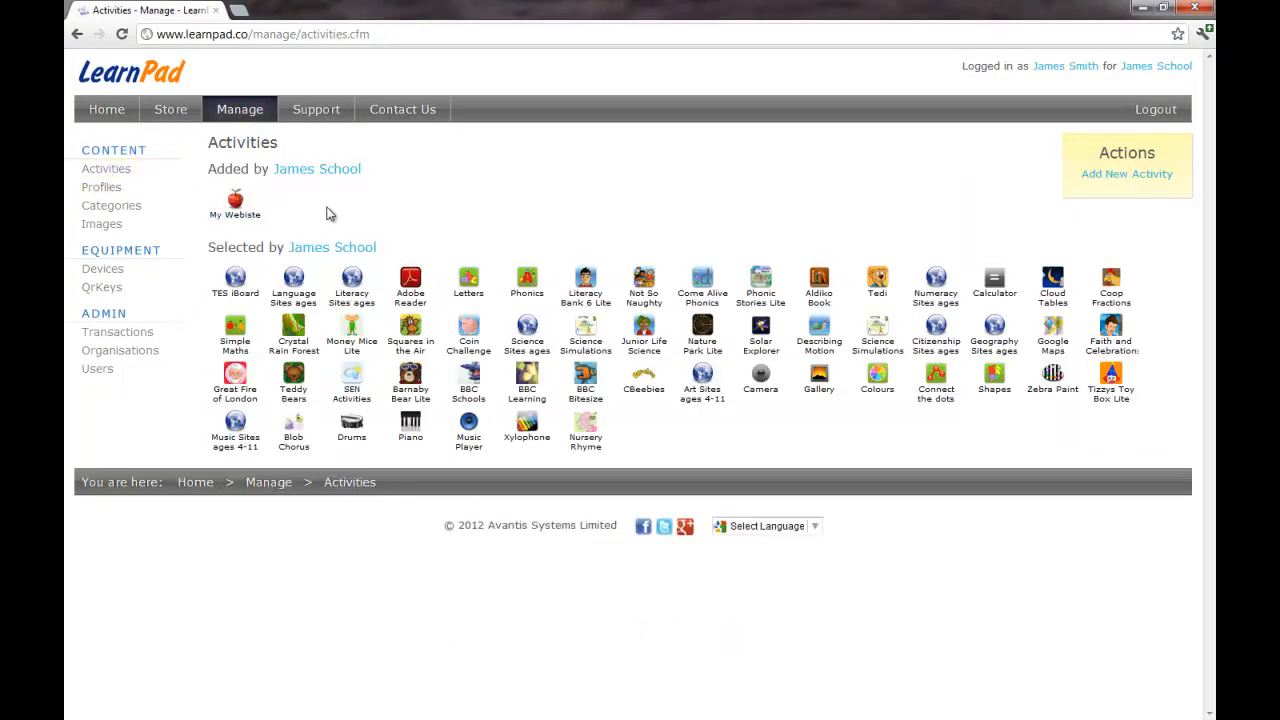
# Step: View My Webiste's details, return to Activities and begin adding another activity
pyautogui.click(233, 207)
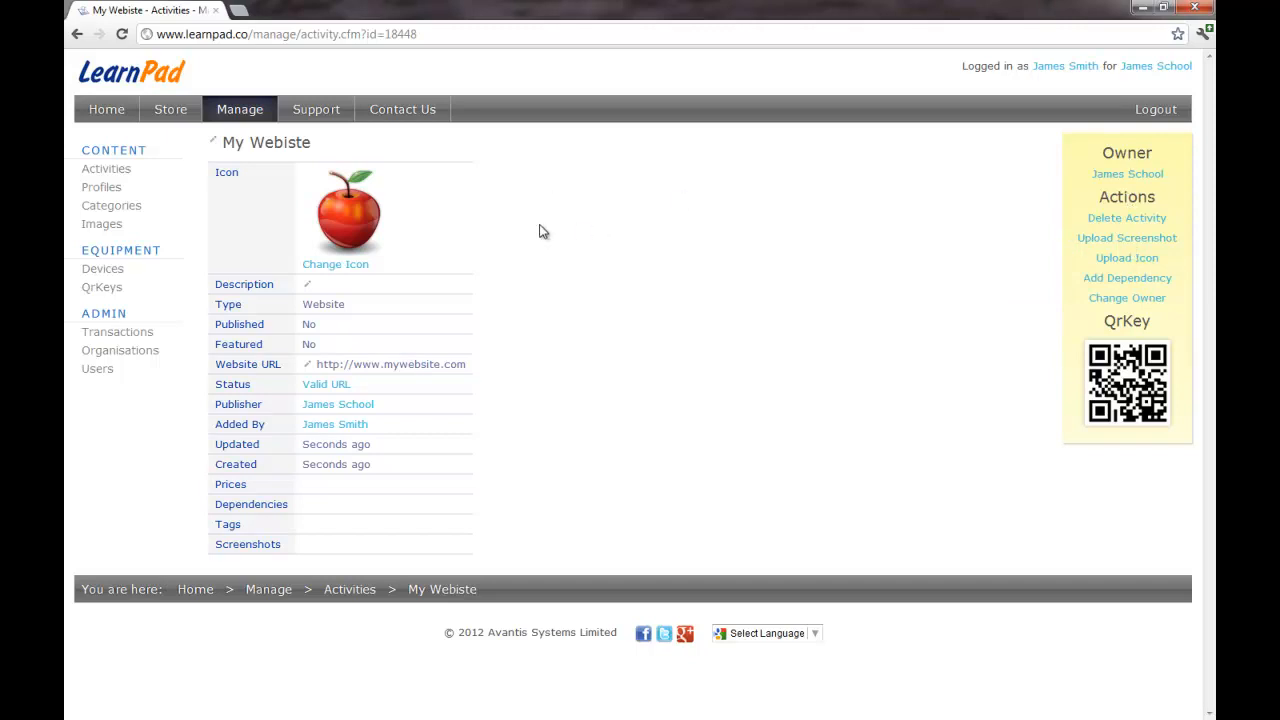
pyautogui.click(105, 170)
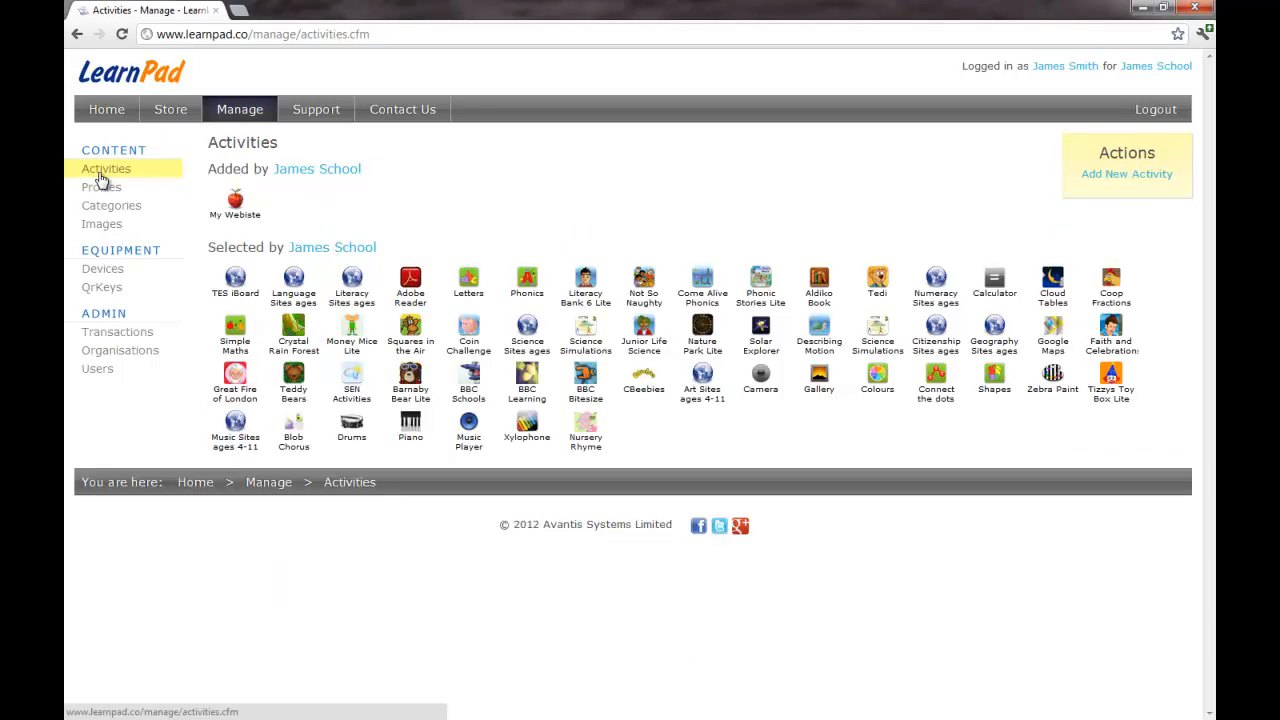
pyautogui.click(1124, 174)
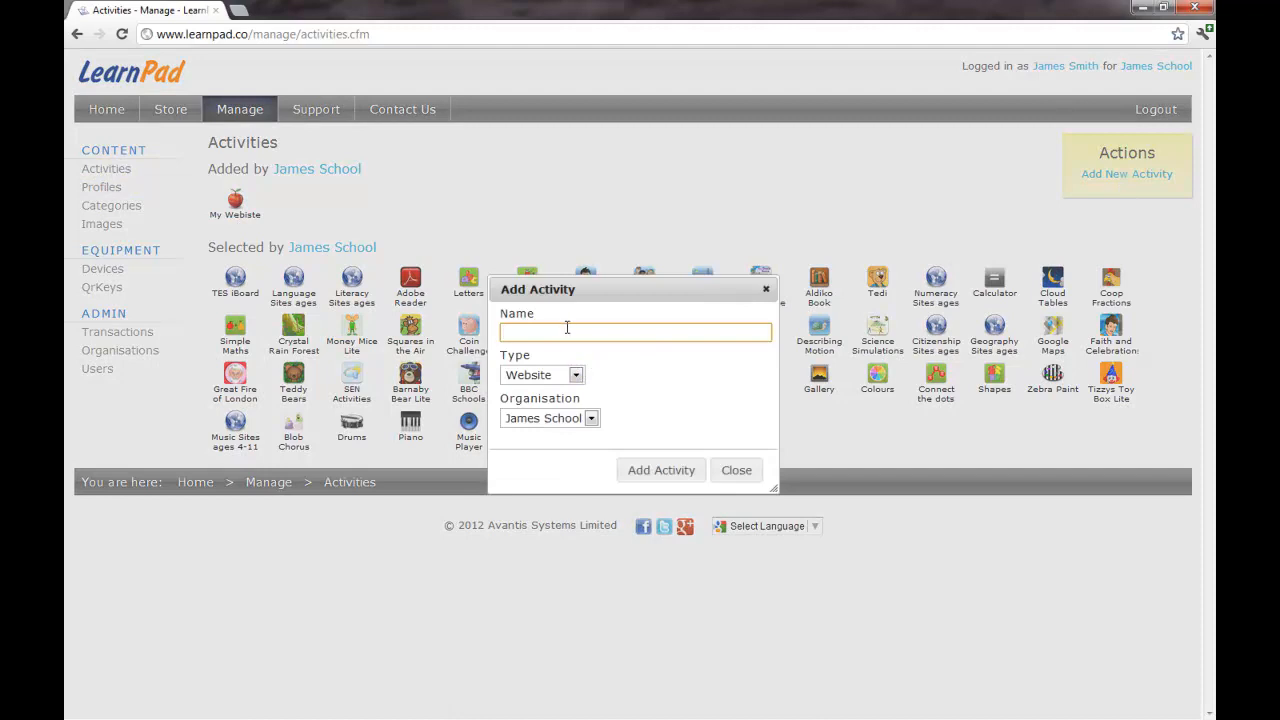
# Step: Create a new File-type activity named 'My Spreadsheet'
pyautogui.write('My Spreadsheet')
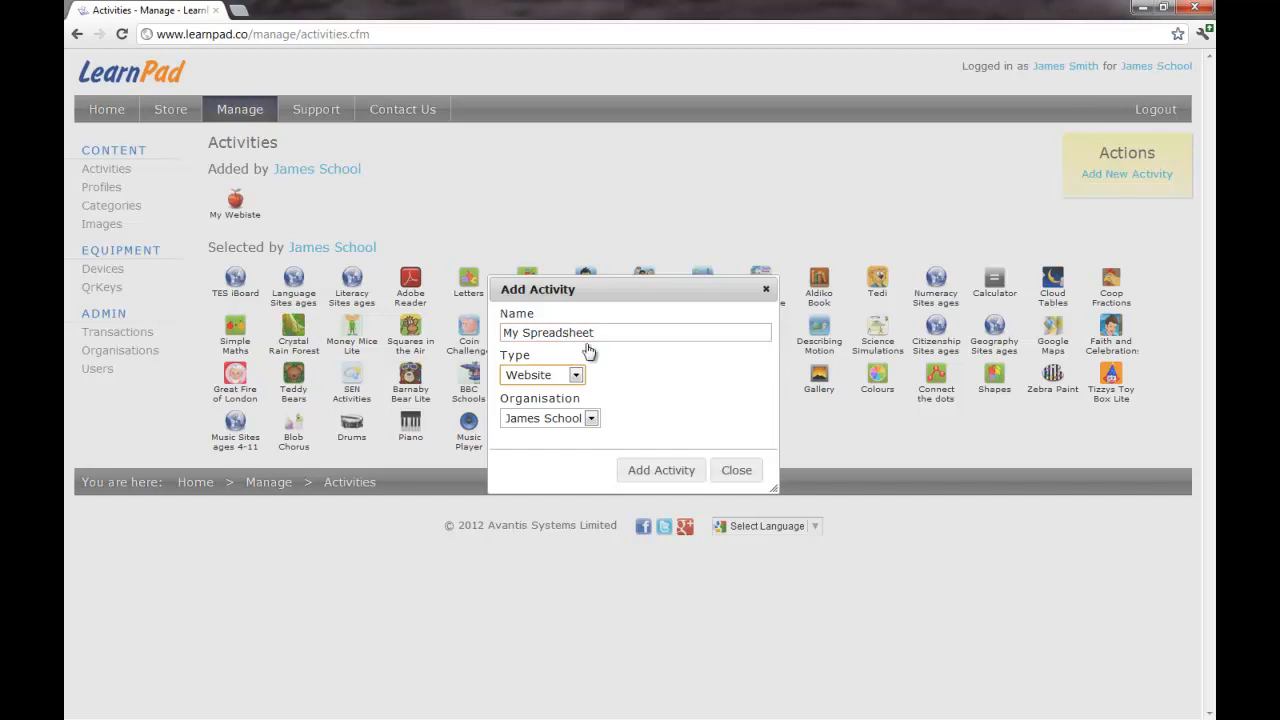
pyautogui.click(576, 375)
pyautogui.click(544, 411)
pyautogui.click(668, 476)
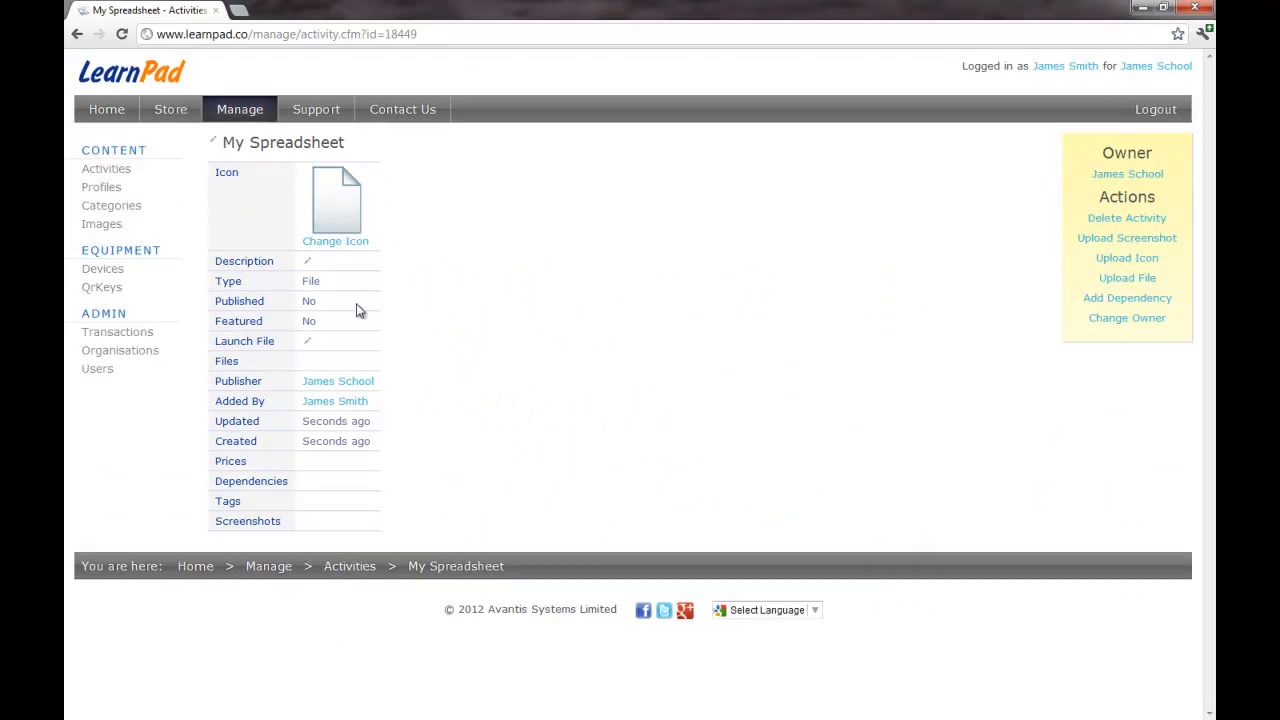
# Step: Upload data_capture.xlsx from Documents to My Spreadsheet, then return to the Activities list
pyautogui.click(1141, 278)
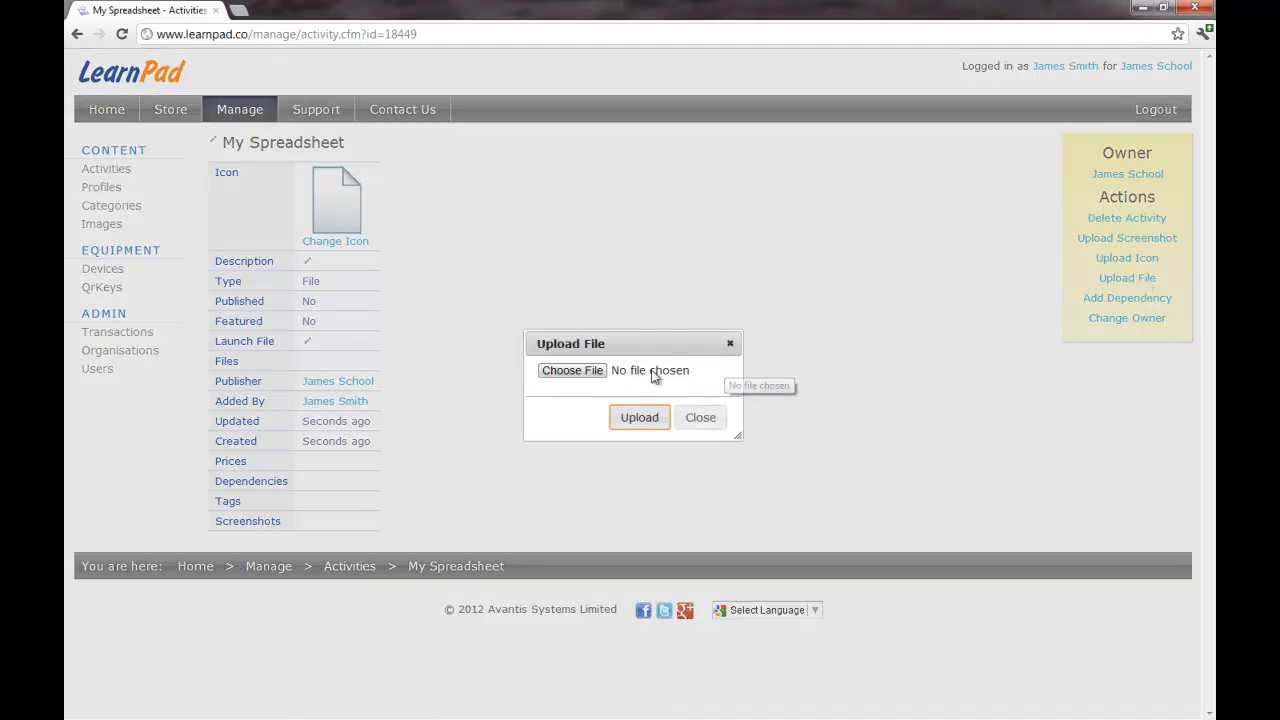
pyautogui.click(589, 369)
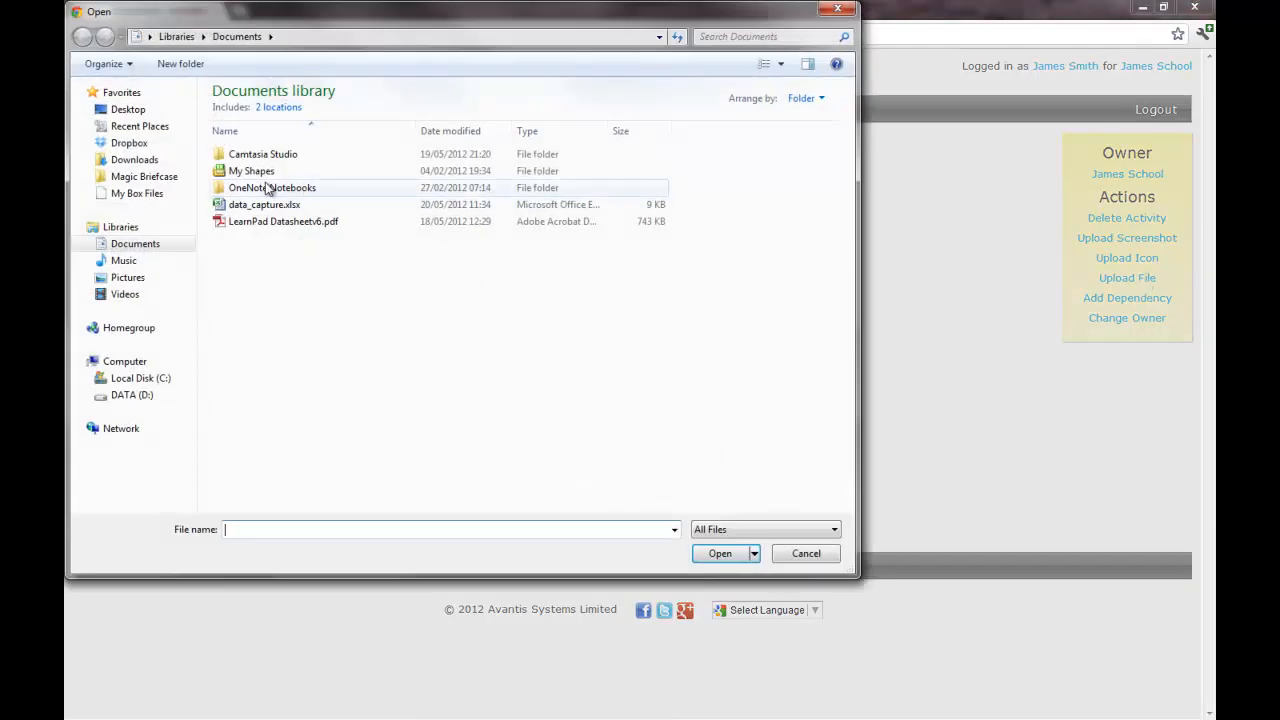
pyautogui.click(258, 206)
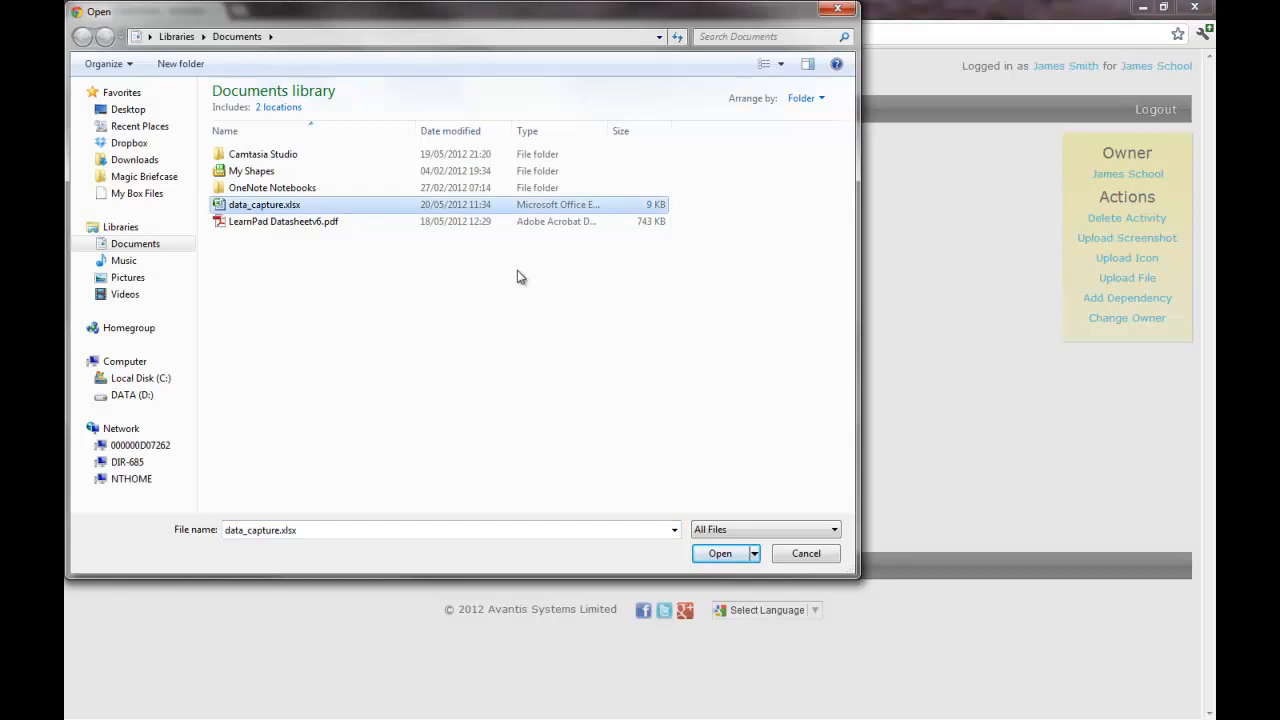
pyautogui.click(724, 558)
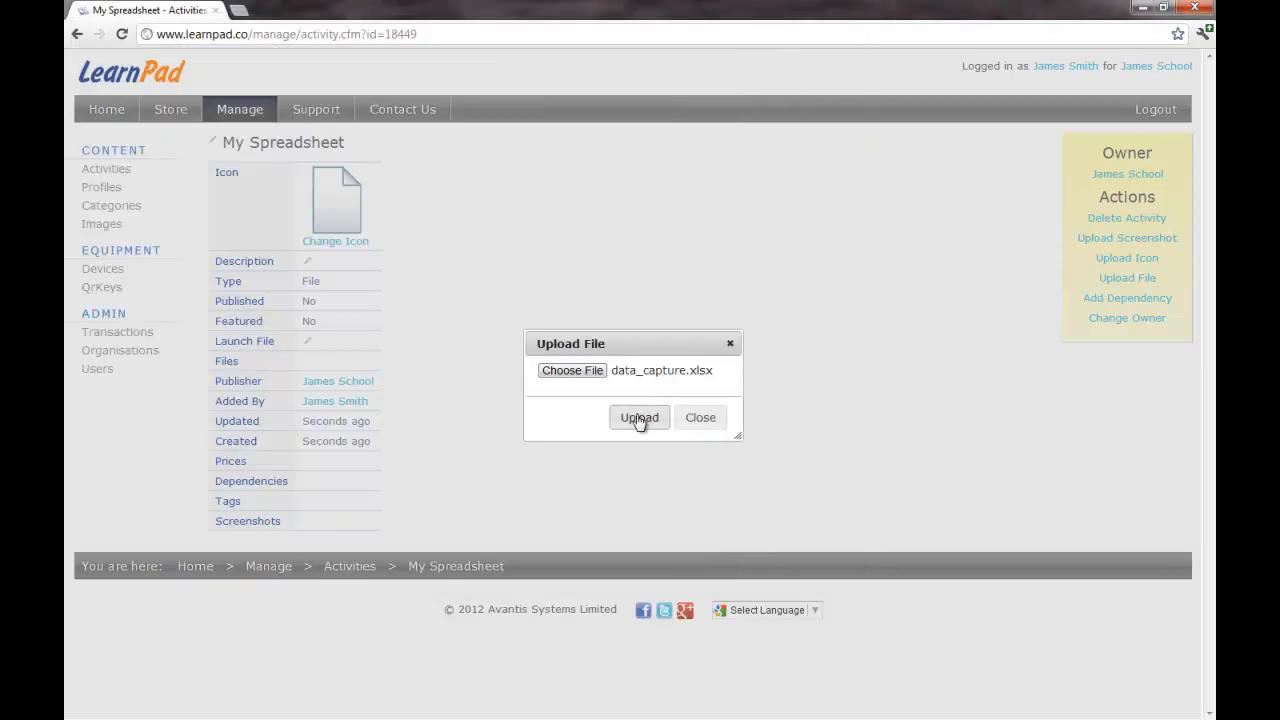
pyautogui.click(639, 419)
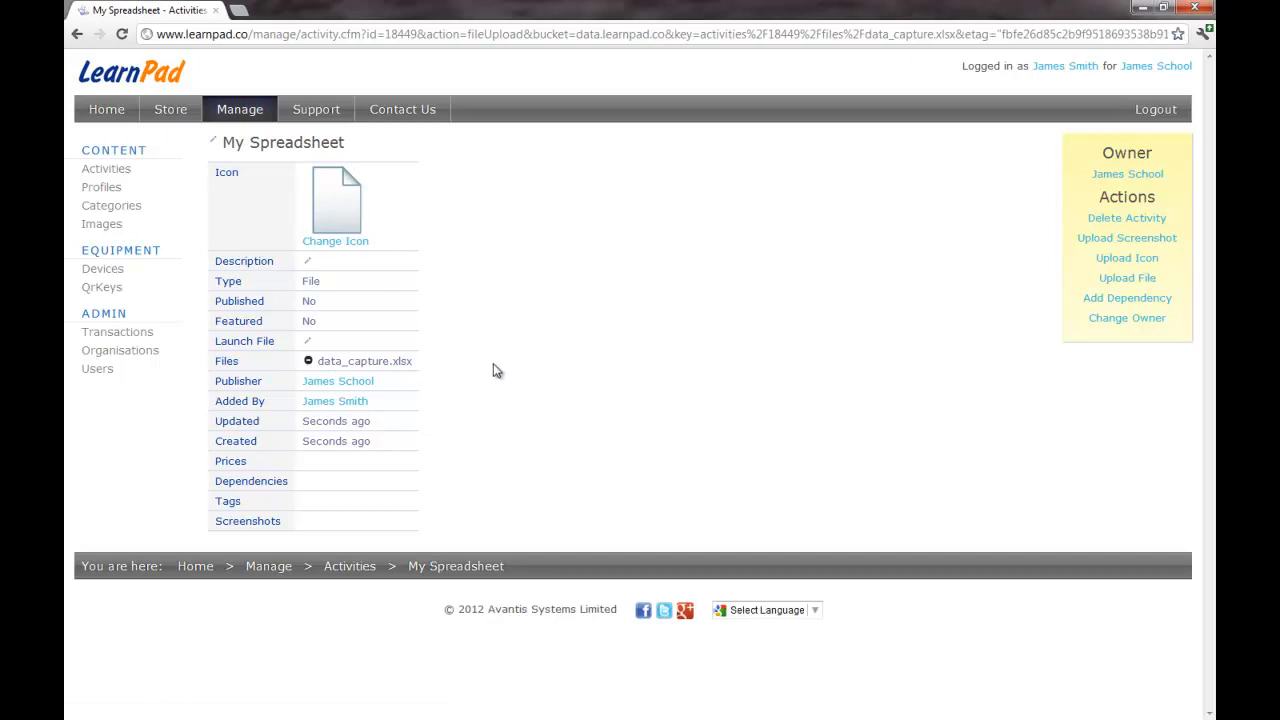
pyautogui.click(117, 170)
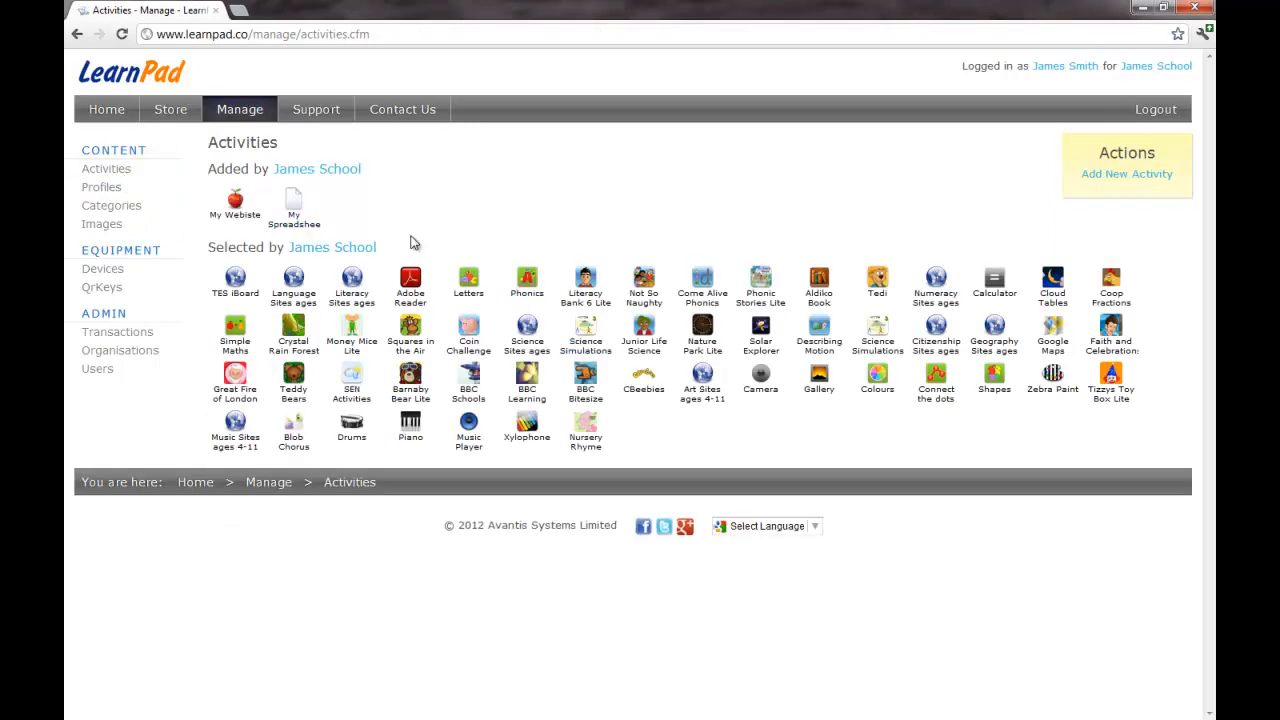
# Step: Rename the My Spreadsheet activity to 'Maths Test' and return to the Activities list
pyautogui.click(294, 212)
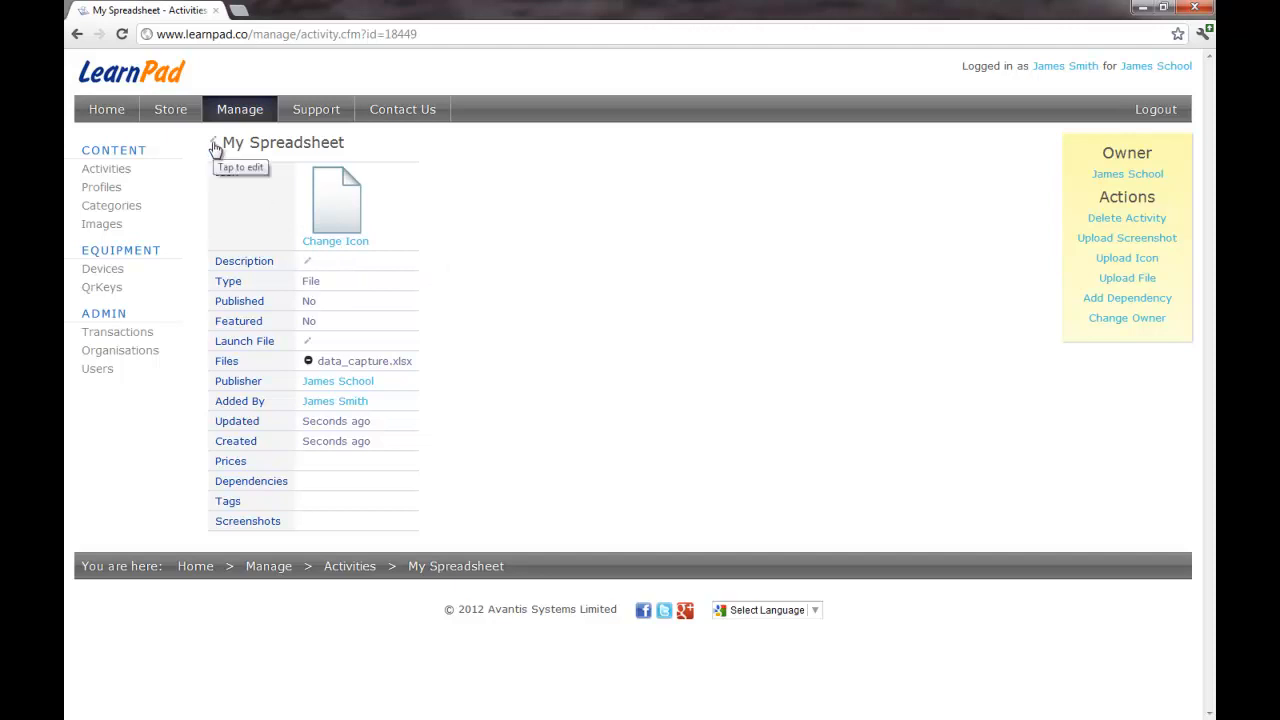
pyautogui.click(271, 148)
pyautogui.moveTo(342, 142); pyautogui.dragTo(233, 143)
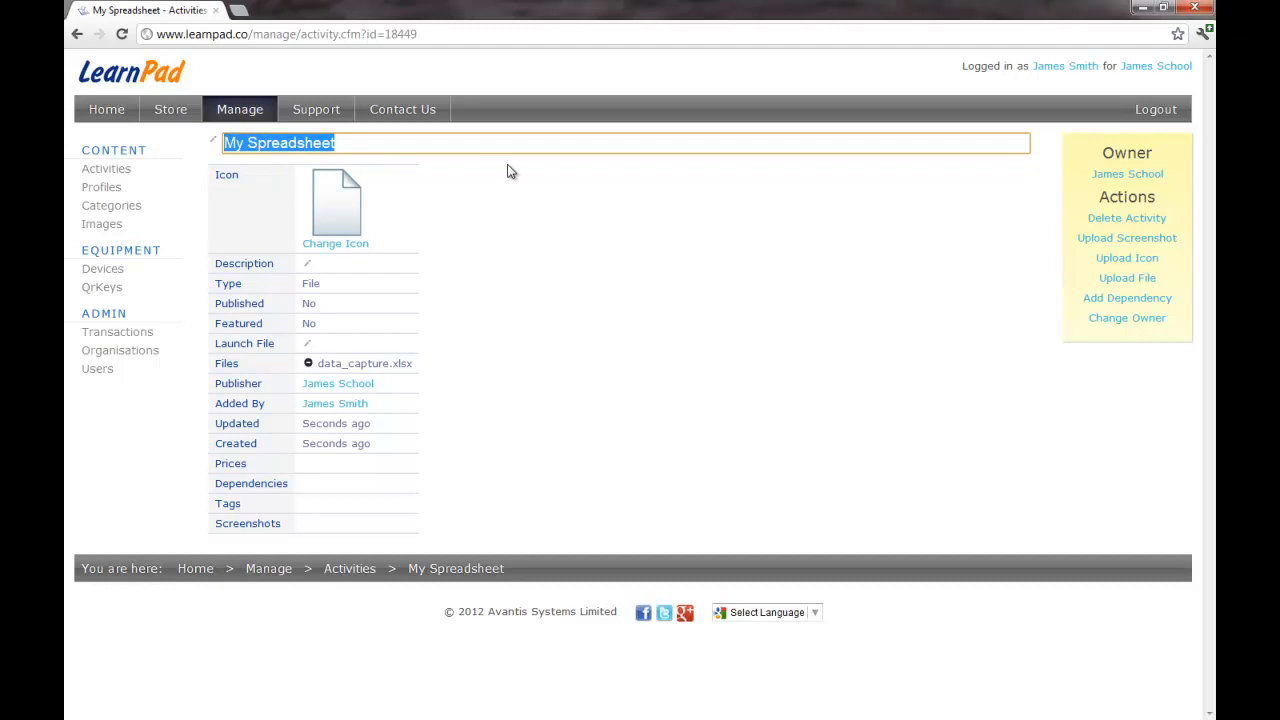
pyautogui.write('Maths Test')
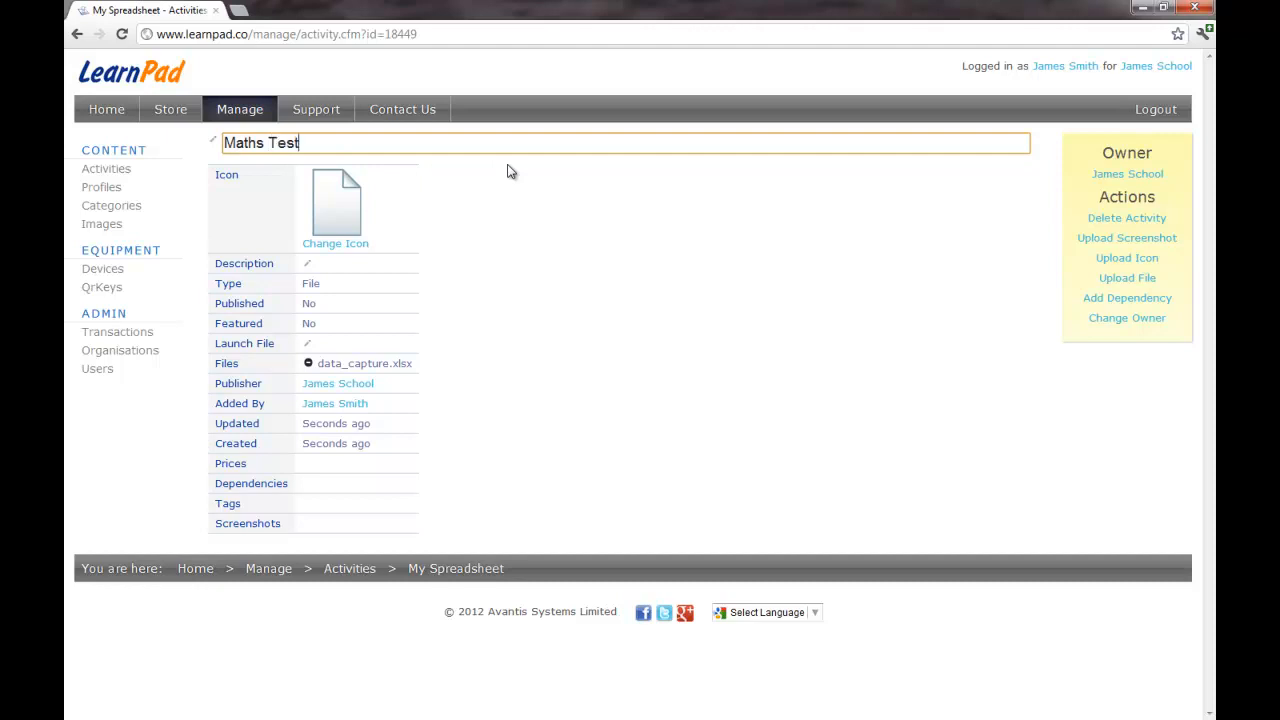
pyautogui.press('Return')
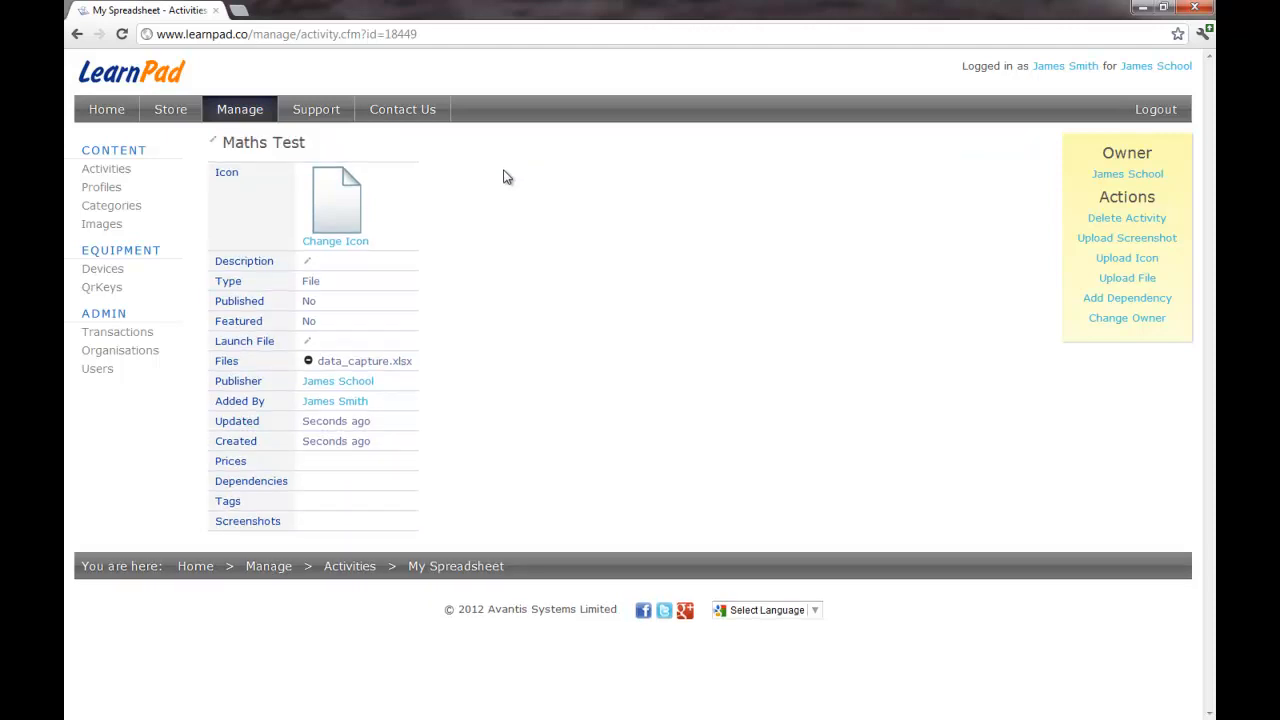
pyautogui.click(117, 172)
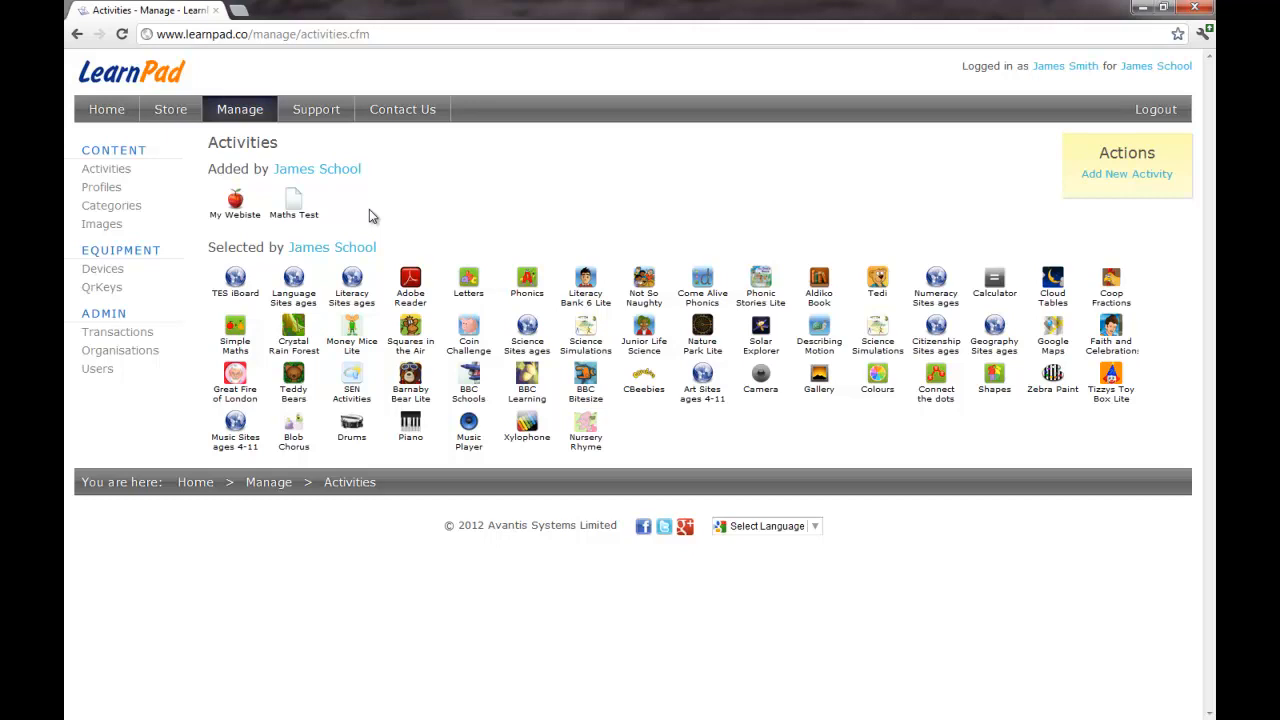
# Step: On the Primary Profile tablet, place Music and Video before Design and Creativity, then open Literacy and Language
pyautogui.click(104, 190)
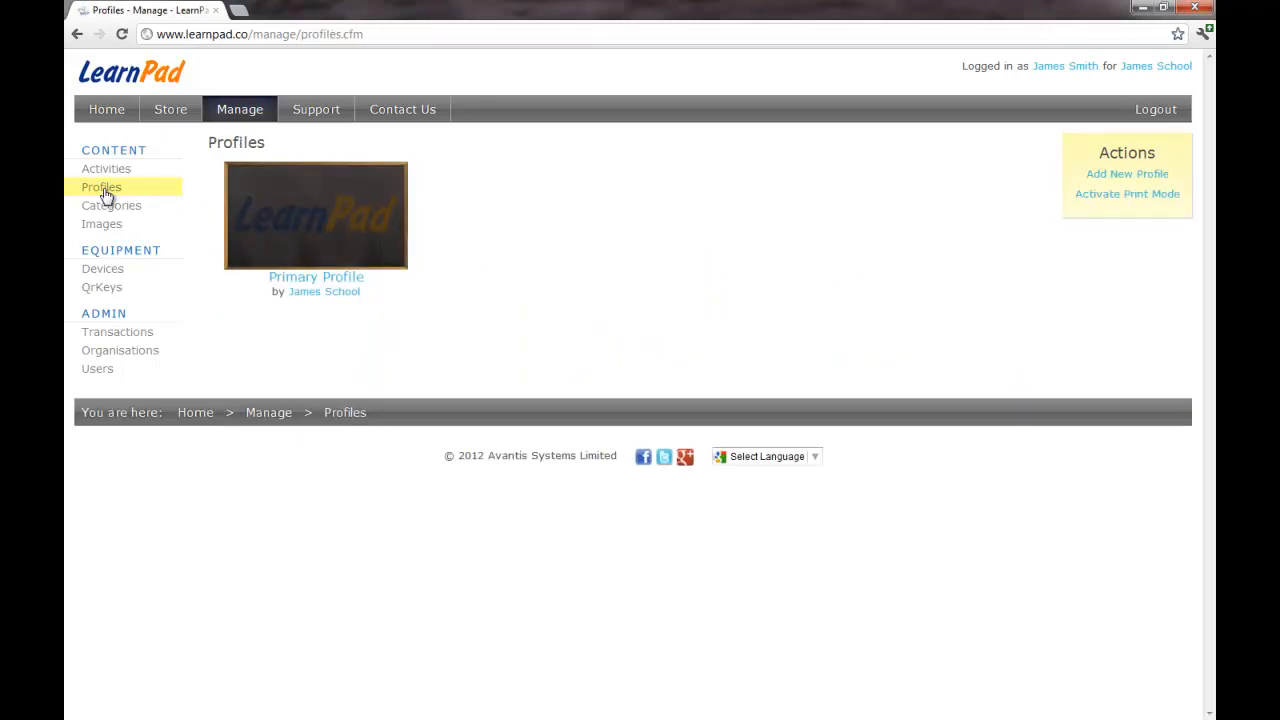
pyautogui.click(313, 229)
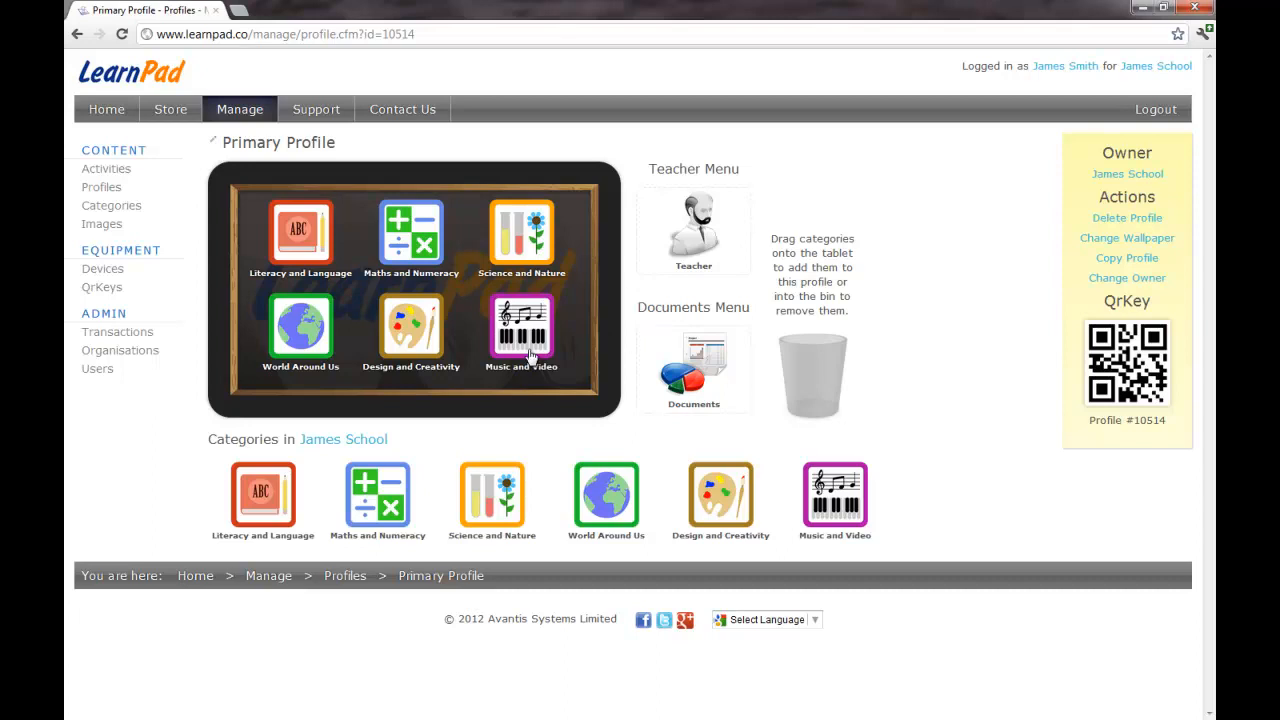
pyautogui.moveTo(518, 338); pyautogui.dragTo(812, 362)
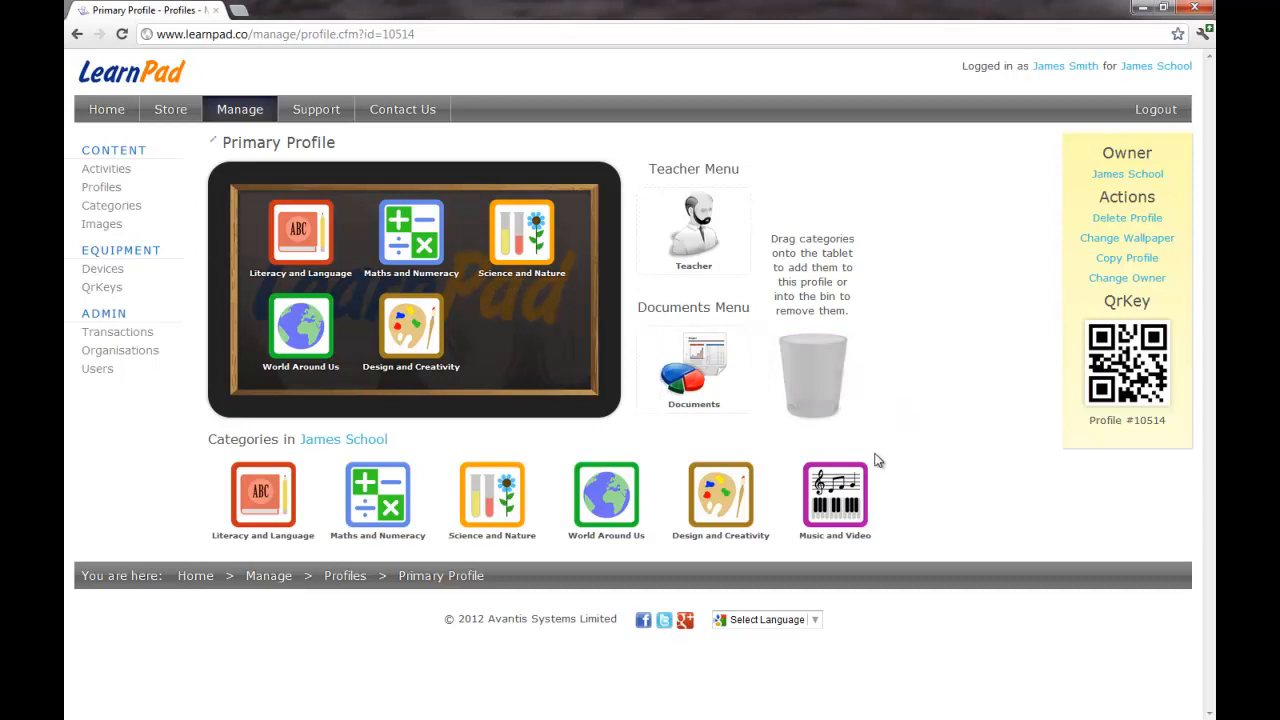
pyautogui.moveTo(410, 327); pyautogui.dragTo(820, 363)
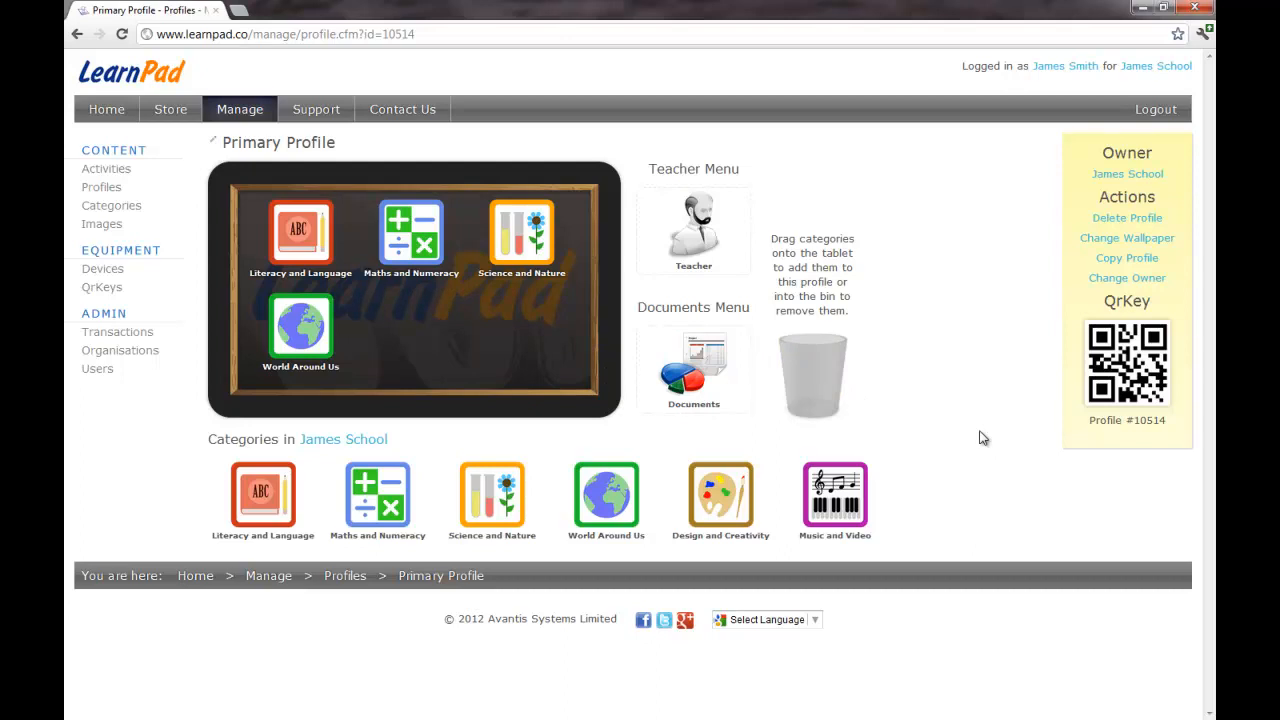
pyautogui.moveTo(715, 500); pyautogui.dragTo(410, 335)
pyautogui.moveTo(824, 506); pyautogui.dragTo(578, 375)
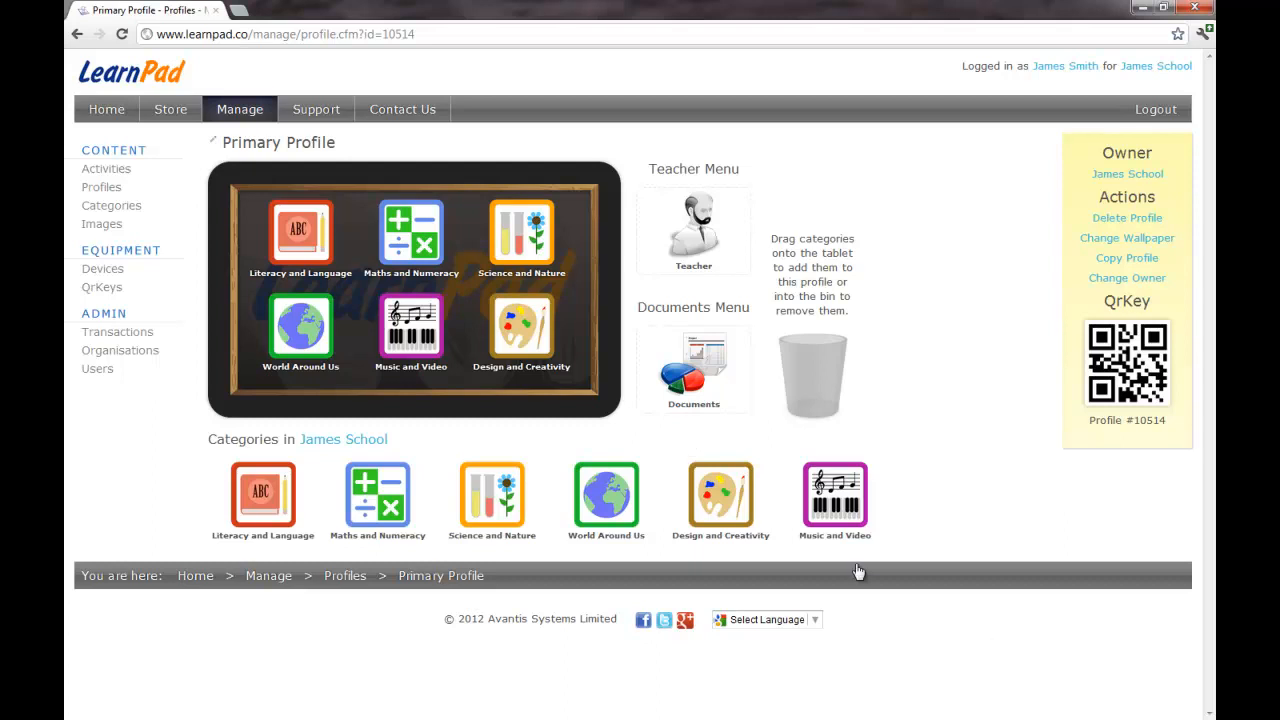
pyautogui.click(299, 281)
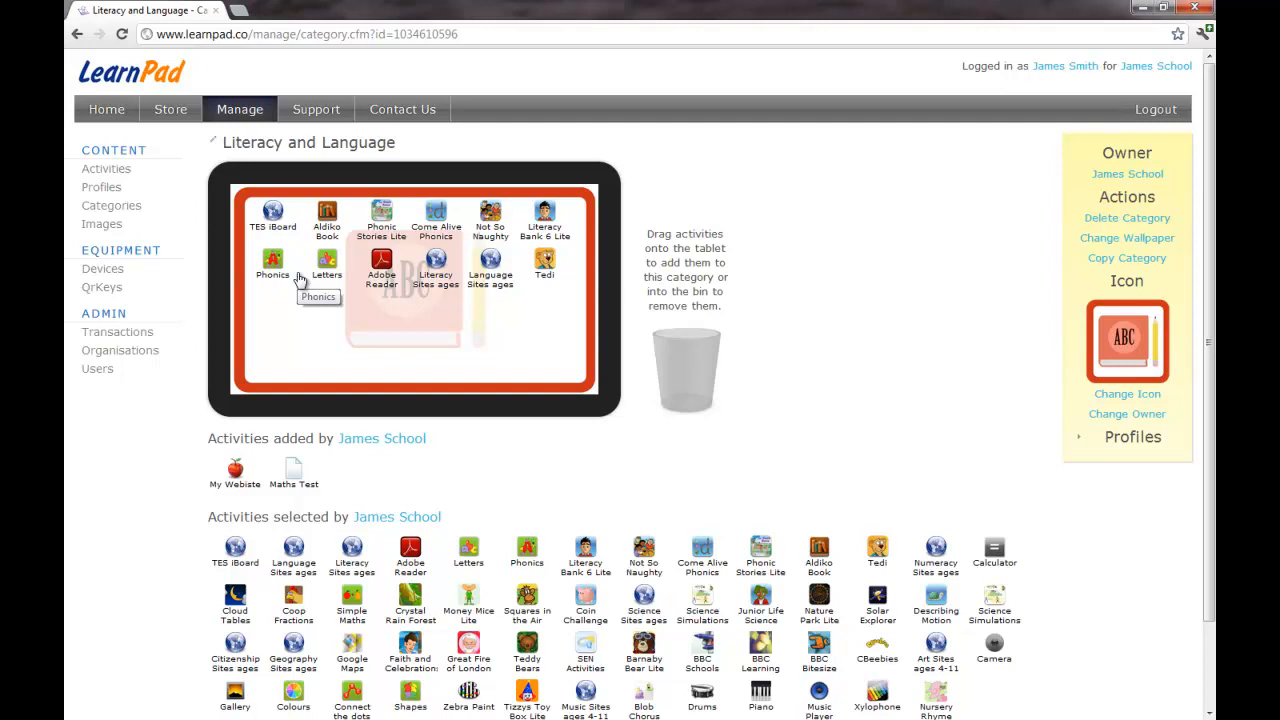
# Step: Add My Webiste and Maths Test to the Literacy and Language tablet
pyautogui.scroll(-1, 806, 340)
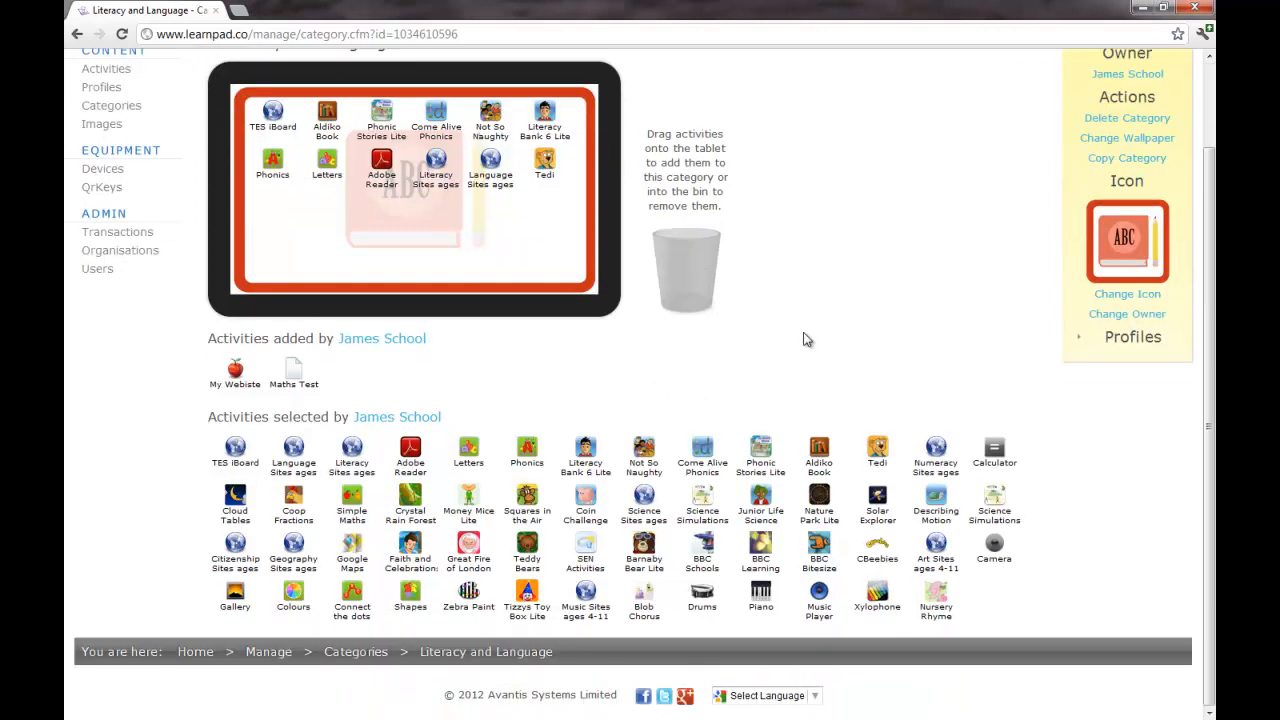
pyautogui.scroll(1, 202, 450)
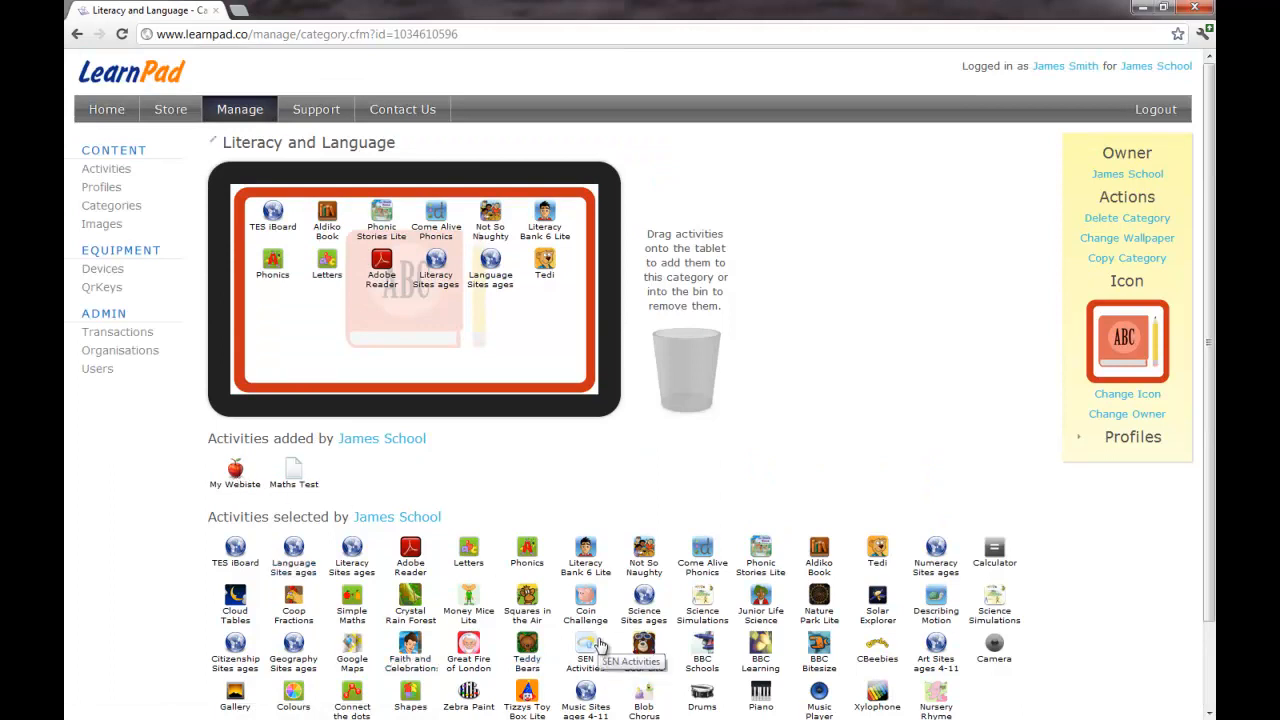
pyautogui.moveTo(235, 470); pyautogui.dragTo(274, 313)
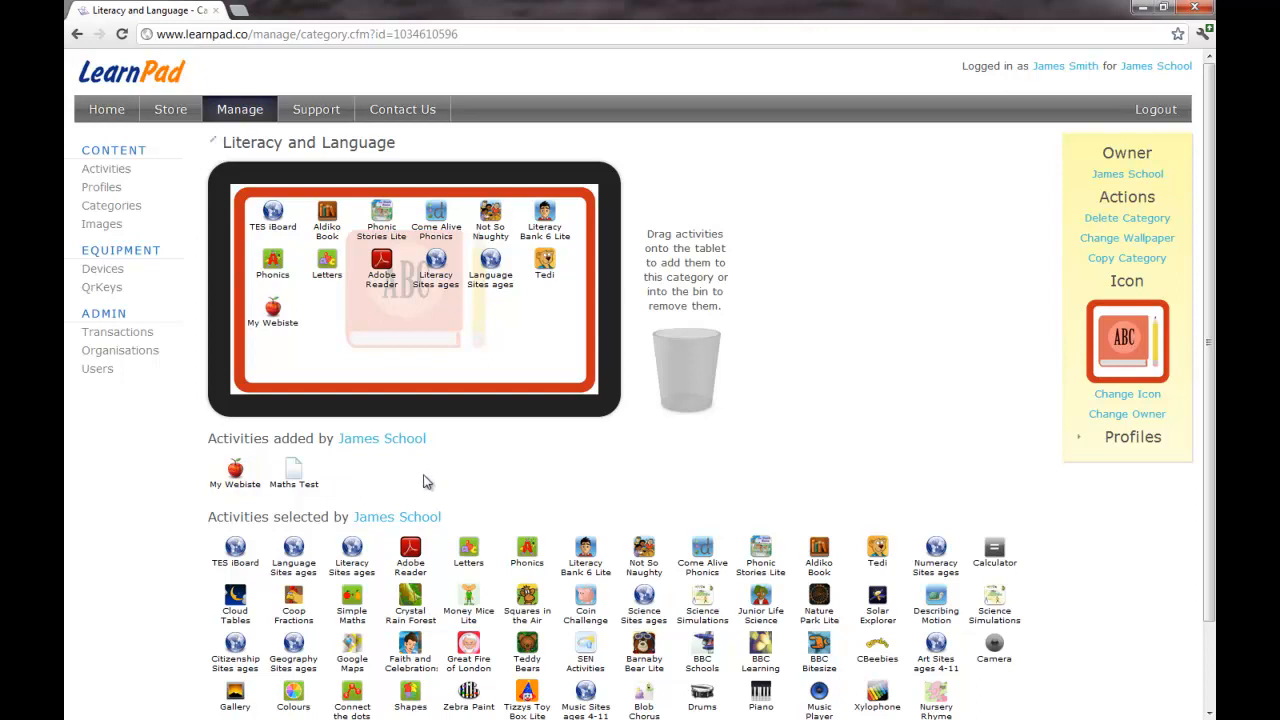
pyautogui.moveTo(291, 478); pyautogui.dragTo(284, 316)
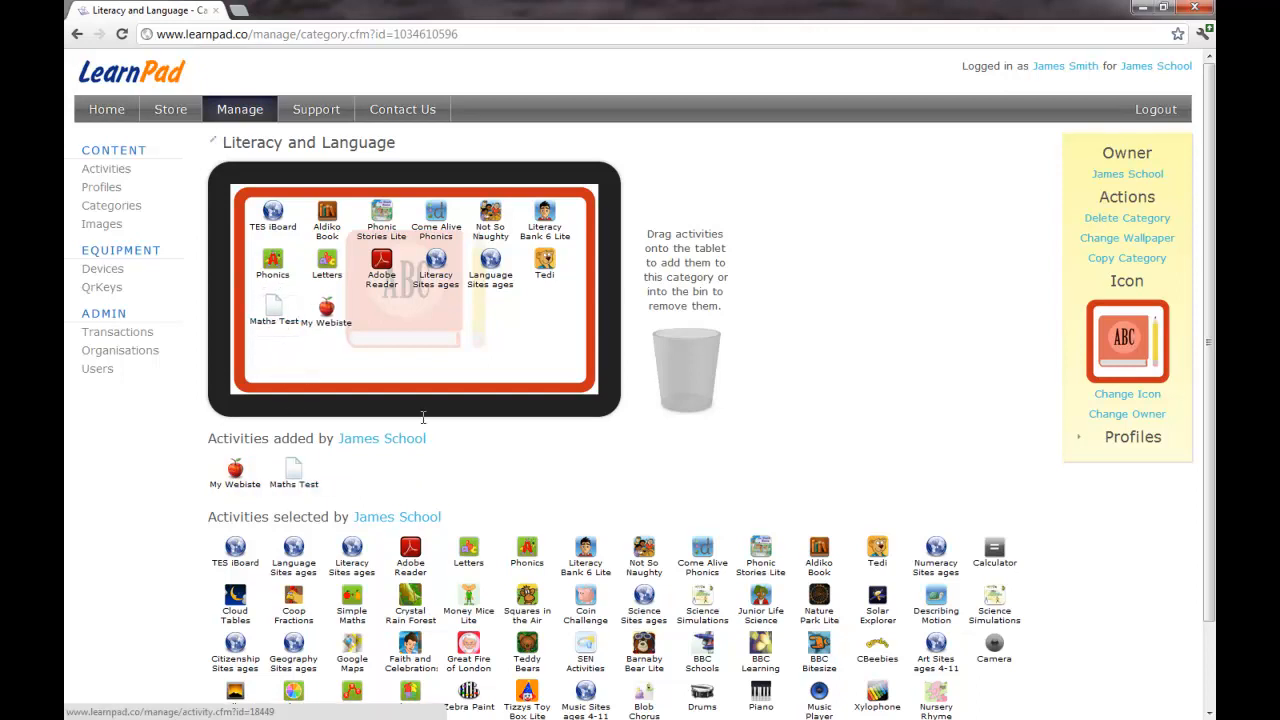
# Step: Make Maths Test first with My Webiste in the top row, removing Adobe Reader and Language Sites ages
pyautogui.moveTo(440, 272); pyautogui.dragTo(285, 318)
pyautogui.moveTo(327, 308); pyautogui.dragTo(324, 218)
pyautogui.moveTo(285, 335); pyautogui.dragTo(273, 220)
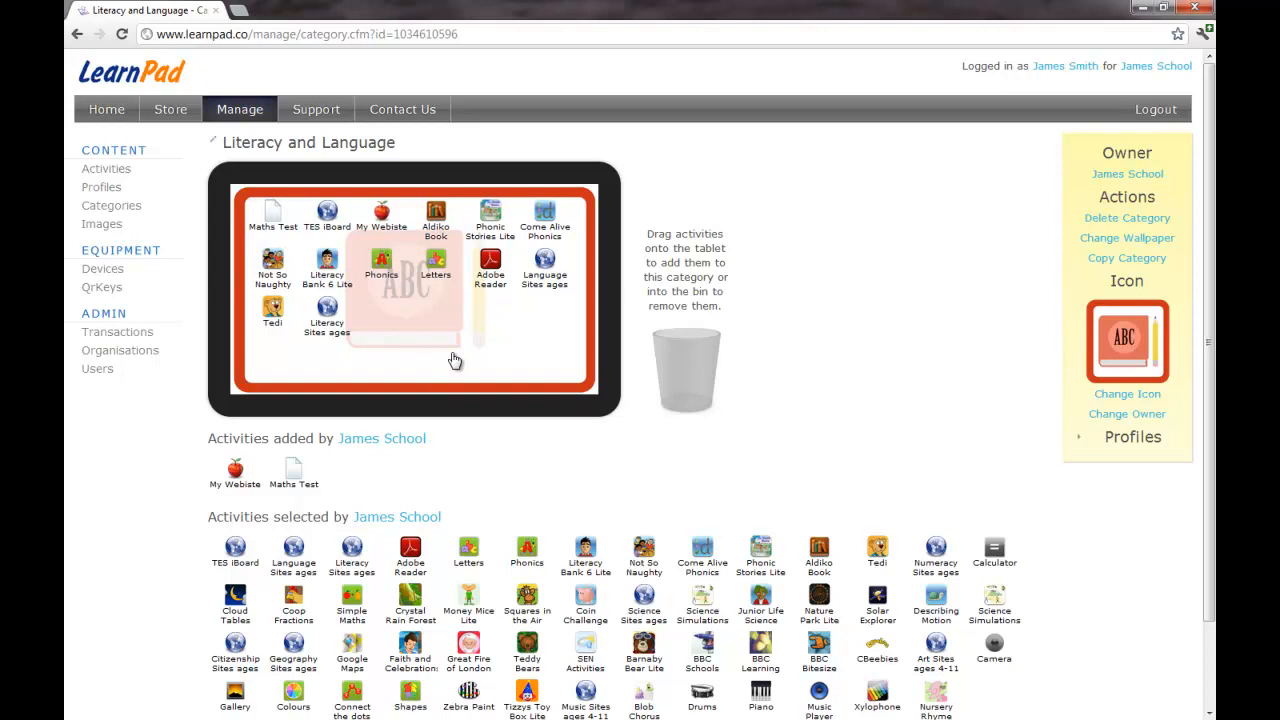
pyautogui.moveTo(490, 263); pyautogui.dragTo(697, 354)
pyautogui.moveTo(492, 268); pyautogui.dragTo(686, 345)
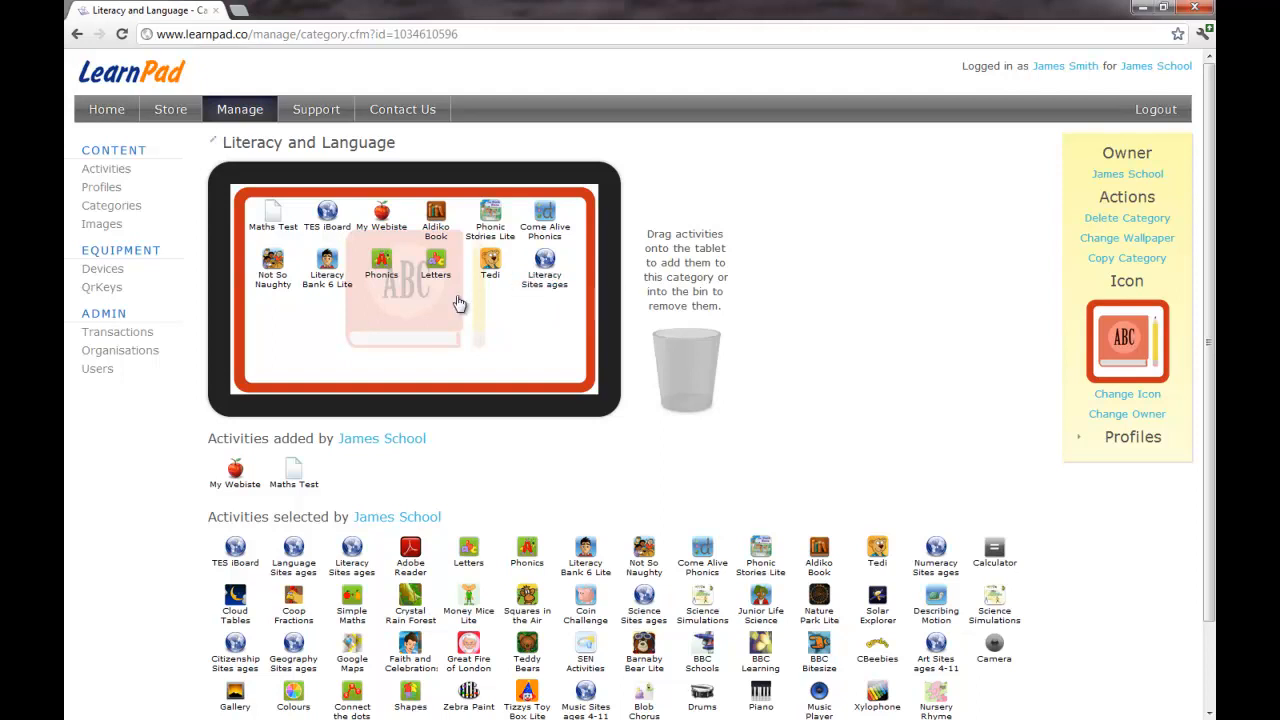
# Step: From Categories, add a new category named PE
pyautogui.click(115, 212)
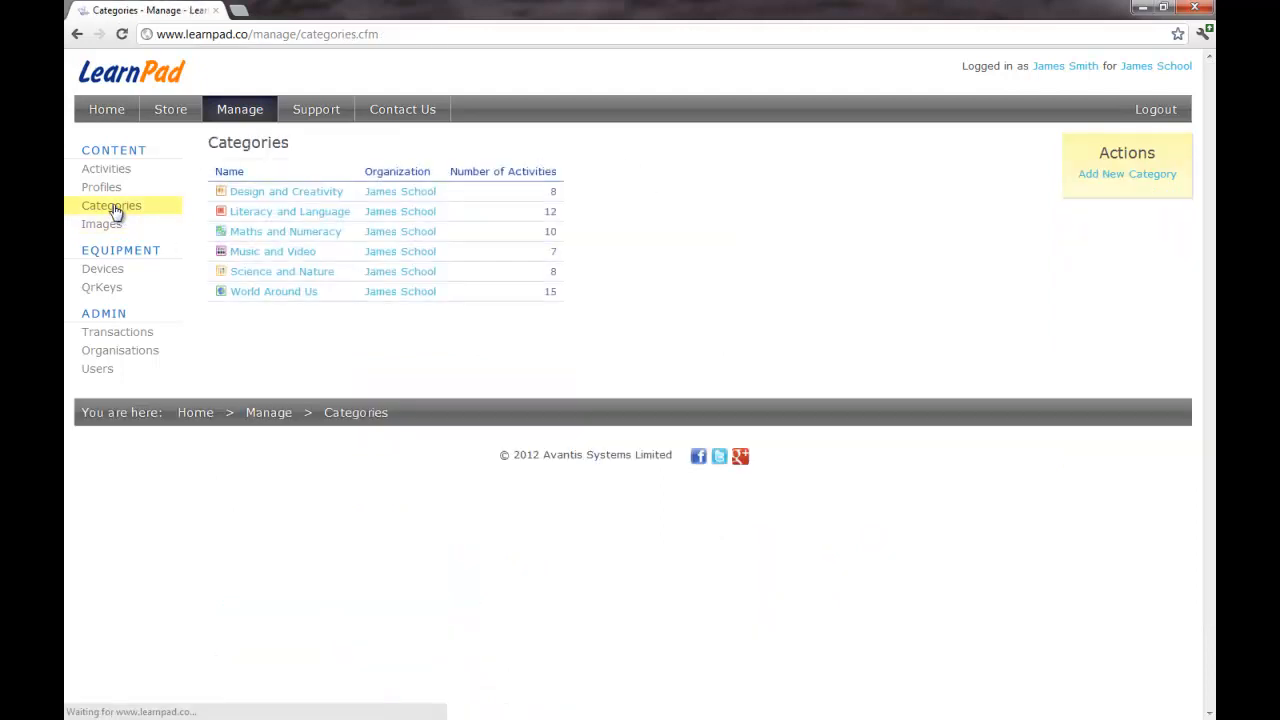
pyautogui.click(1106, 176)
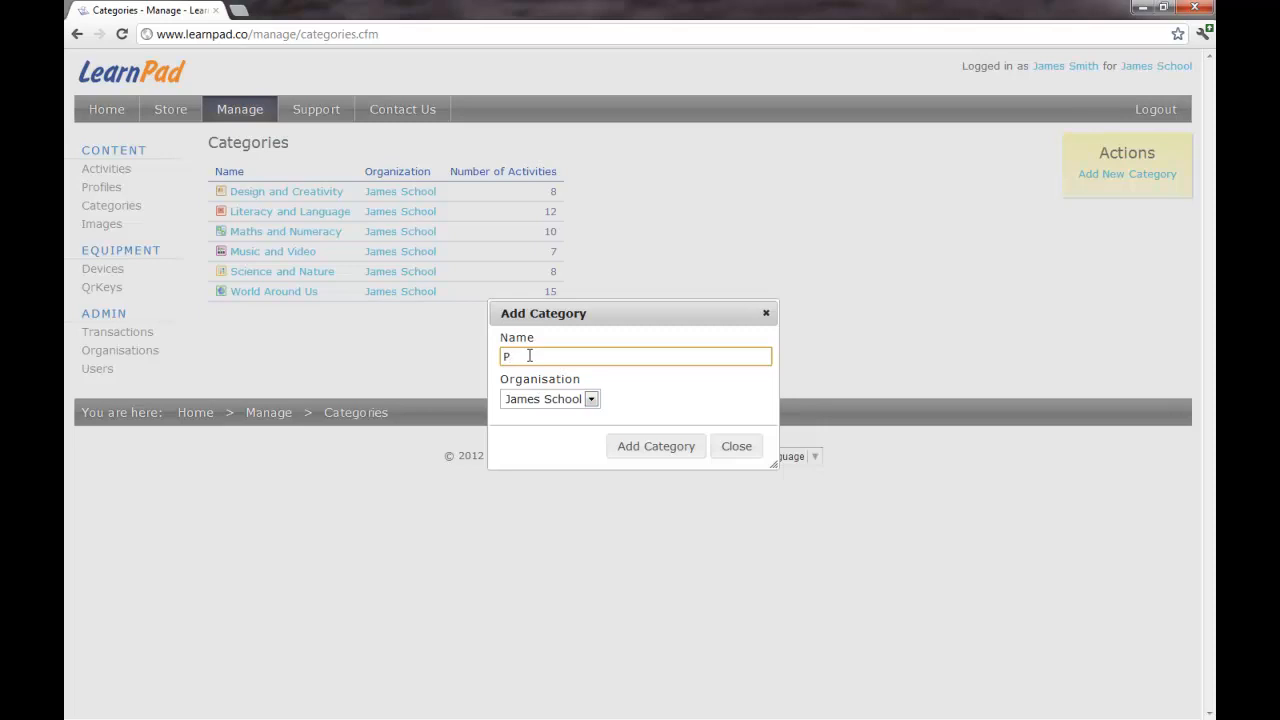
pyautogui.click(677, 449)
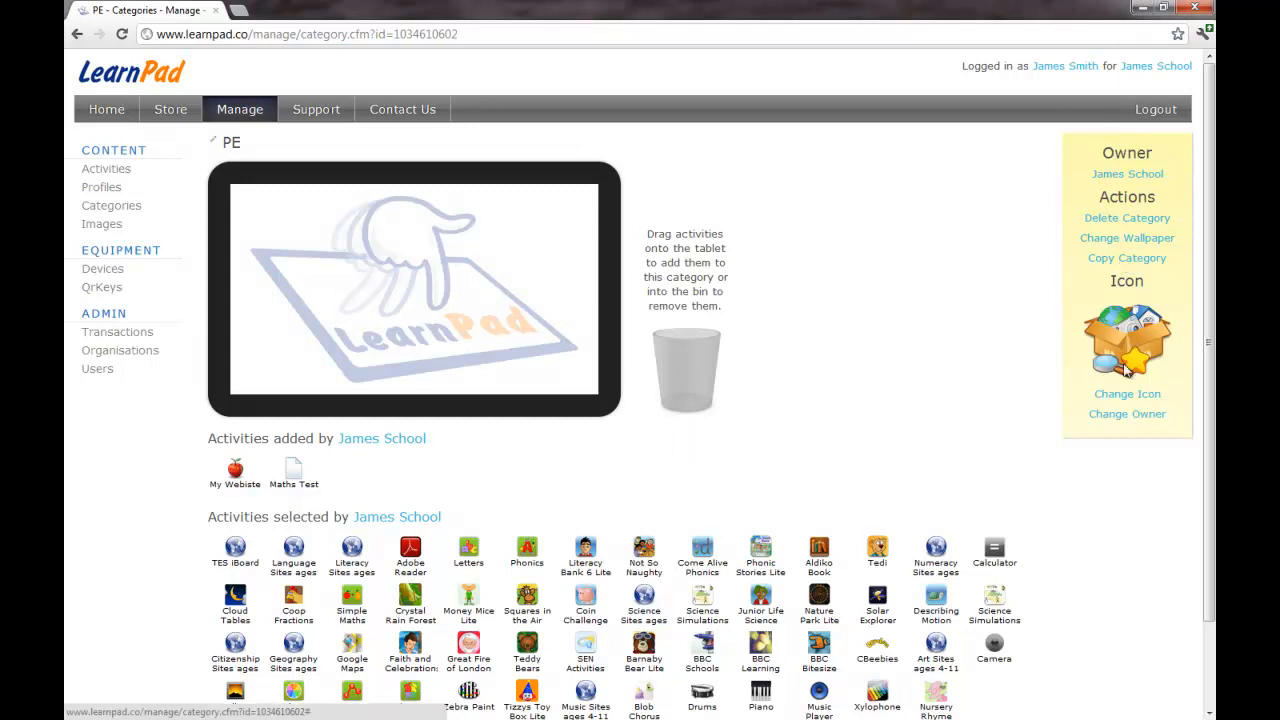
# Step: Set the PE category icon to the dumbbell image pe_secondary.png
pyautogui.click(1125, 396)
pyautogui.click(672, 377)
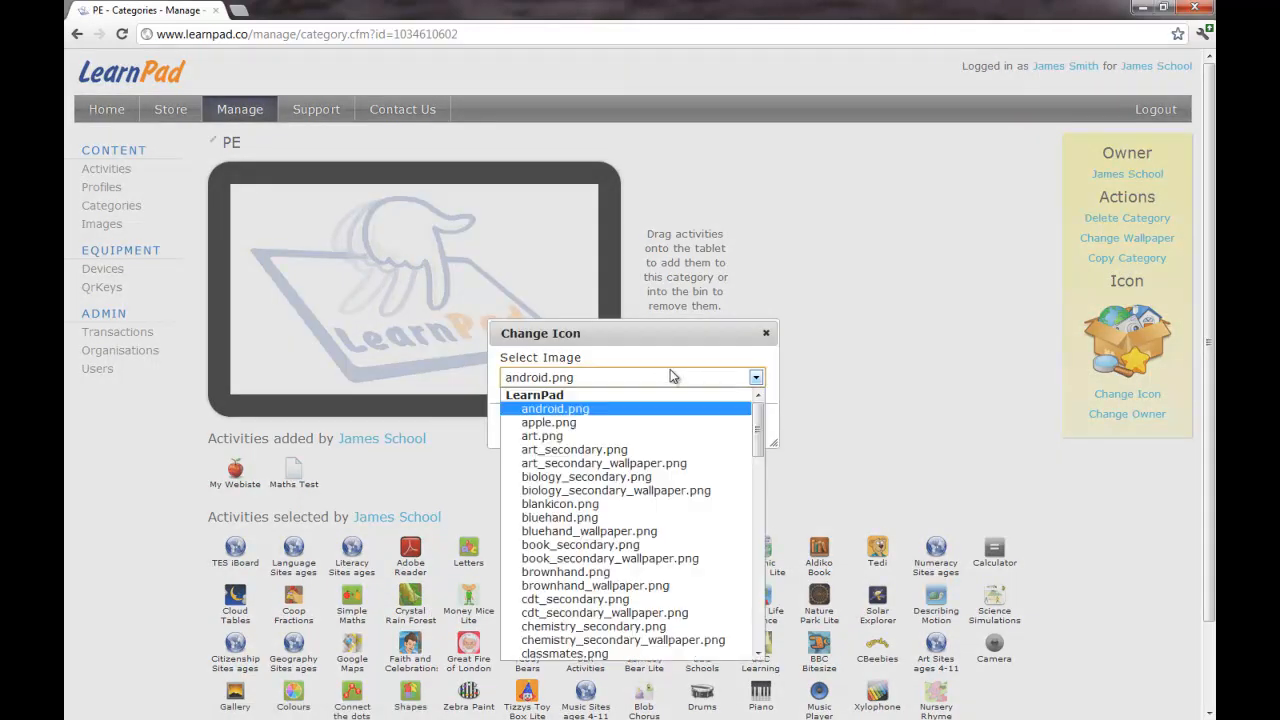
pyautogui.moveTo(758, 412); pyautogui.dragTo(760, 576)
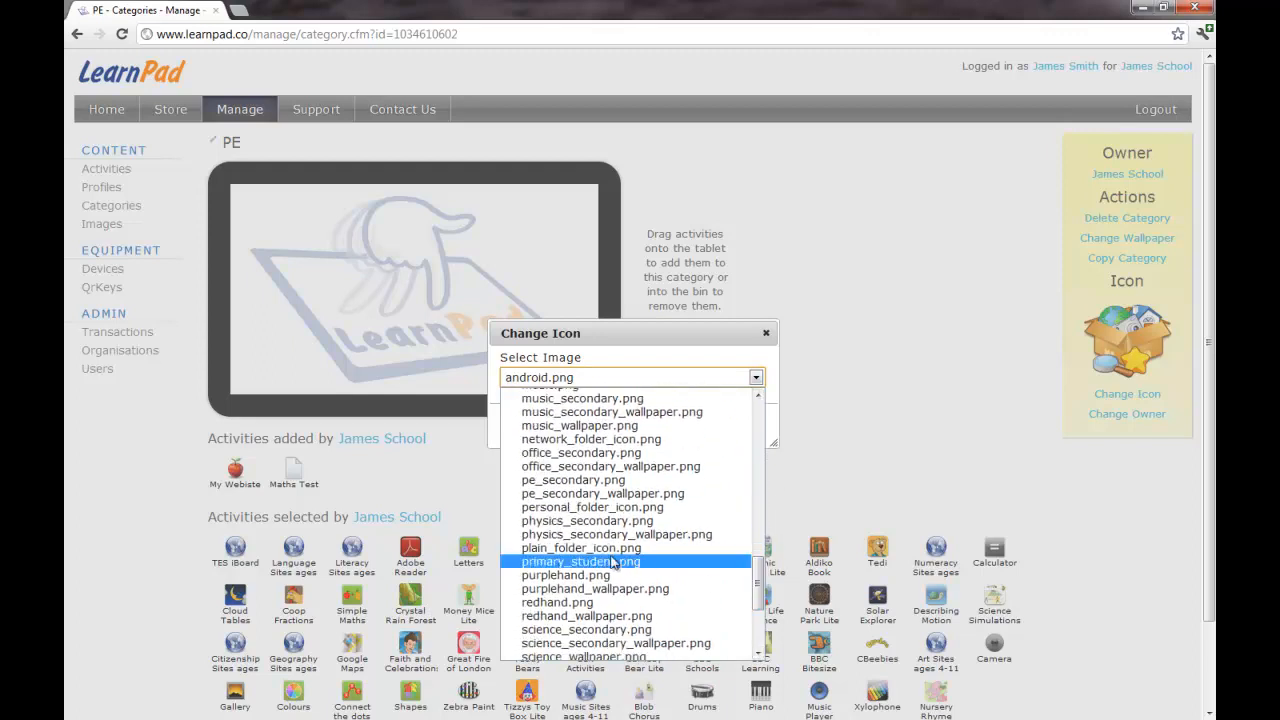
pyautogui.click(605, 482)
pyautogui.click(669, 426)
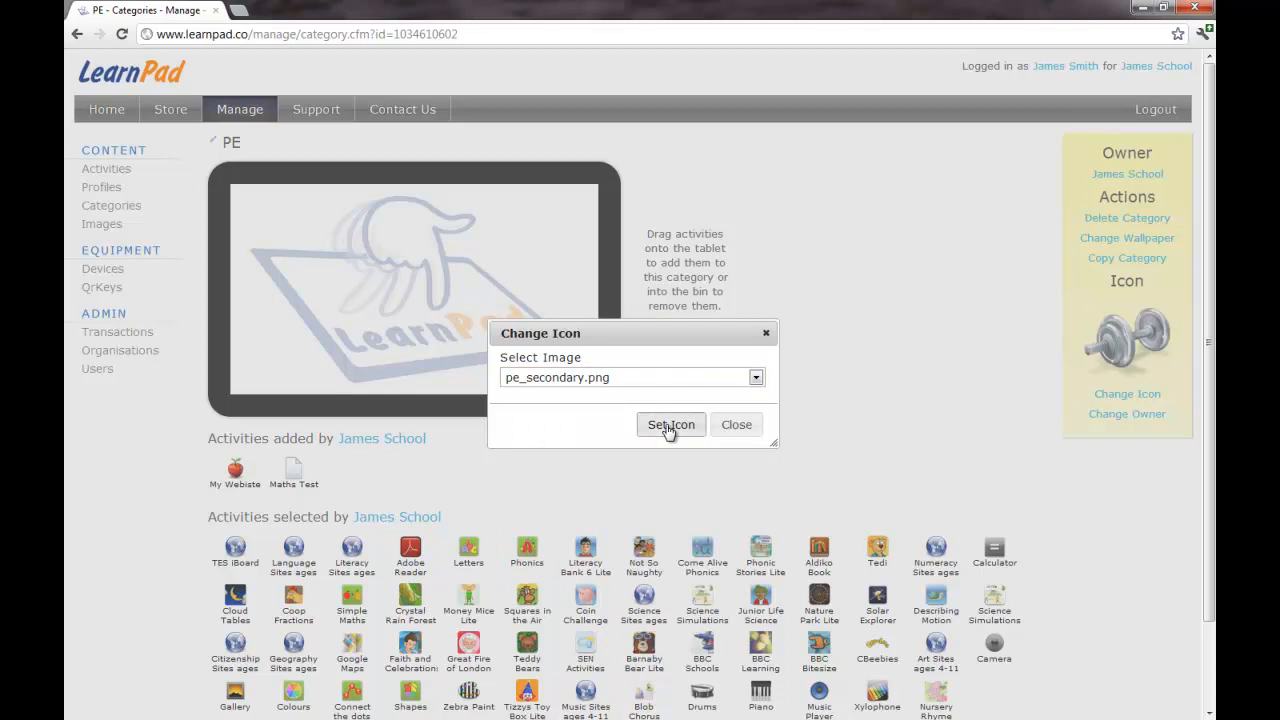
# Step: Set the PE category wallpaper to pe_secondary_wallpaper.png
pyautogui.click(736, 425)
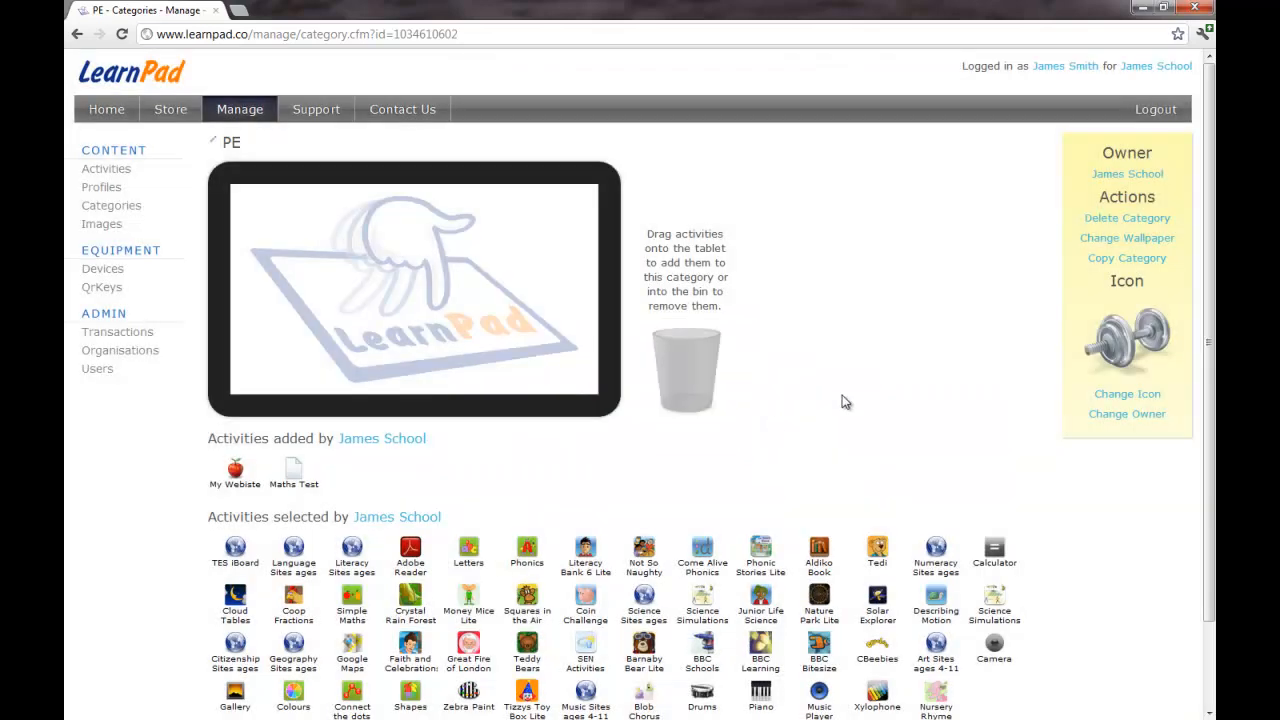
pyautogui.click(1140, 239)
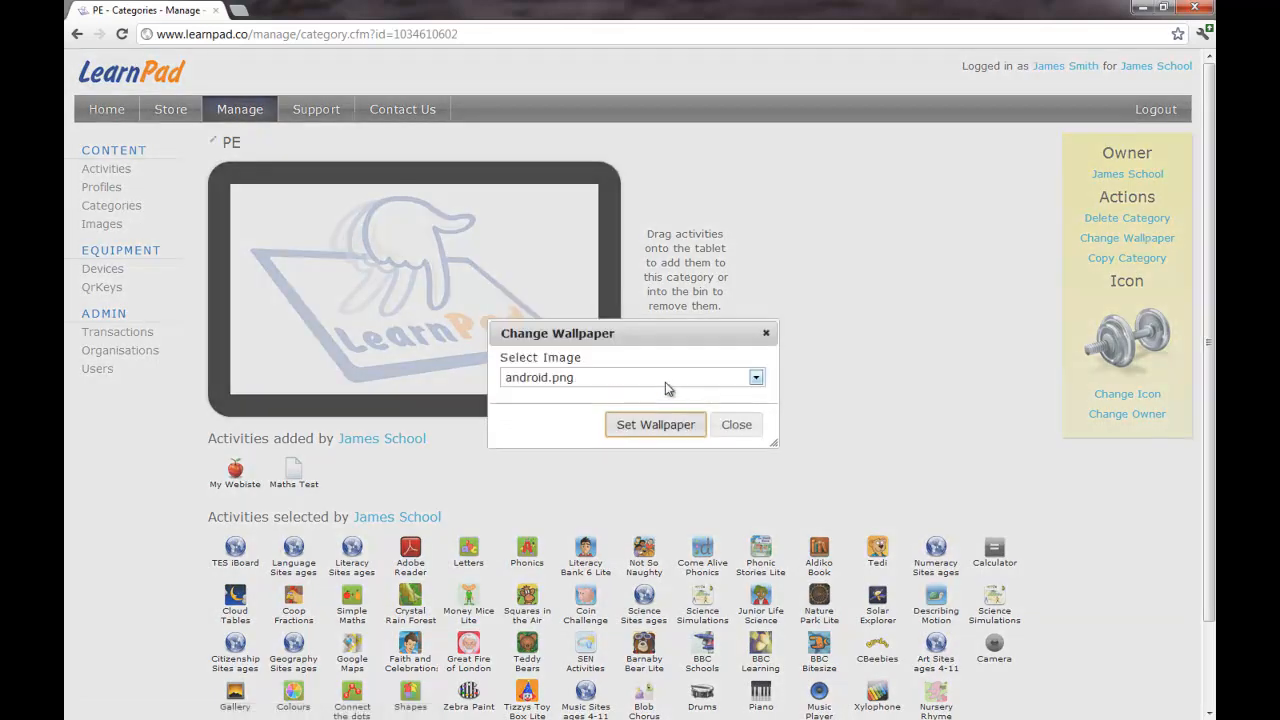
pyautogui.click(755, 377)
pyautogui.moveTo(765, 436); pyautogui.dragTo(760, 580)
pyautogui.click(670, 508)
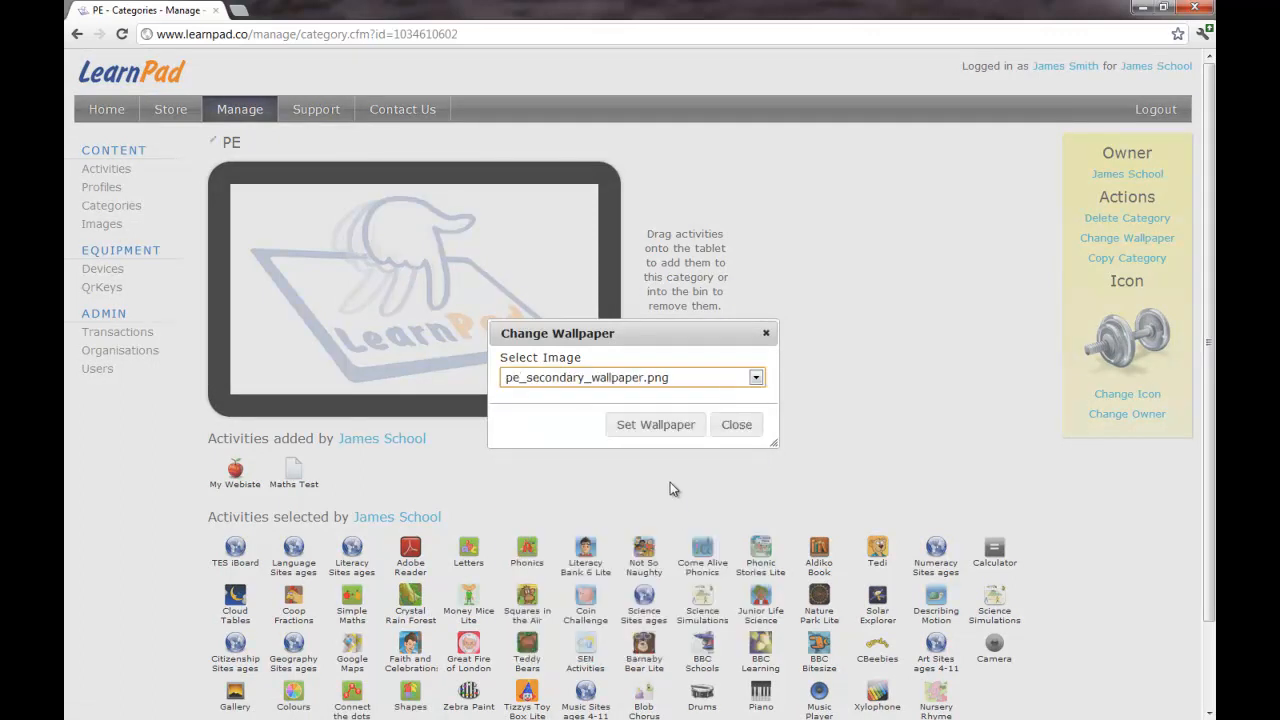
pyautogui.click(658, 425)
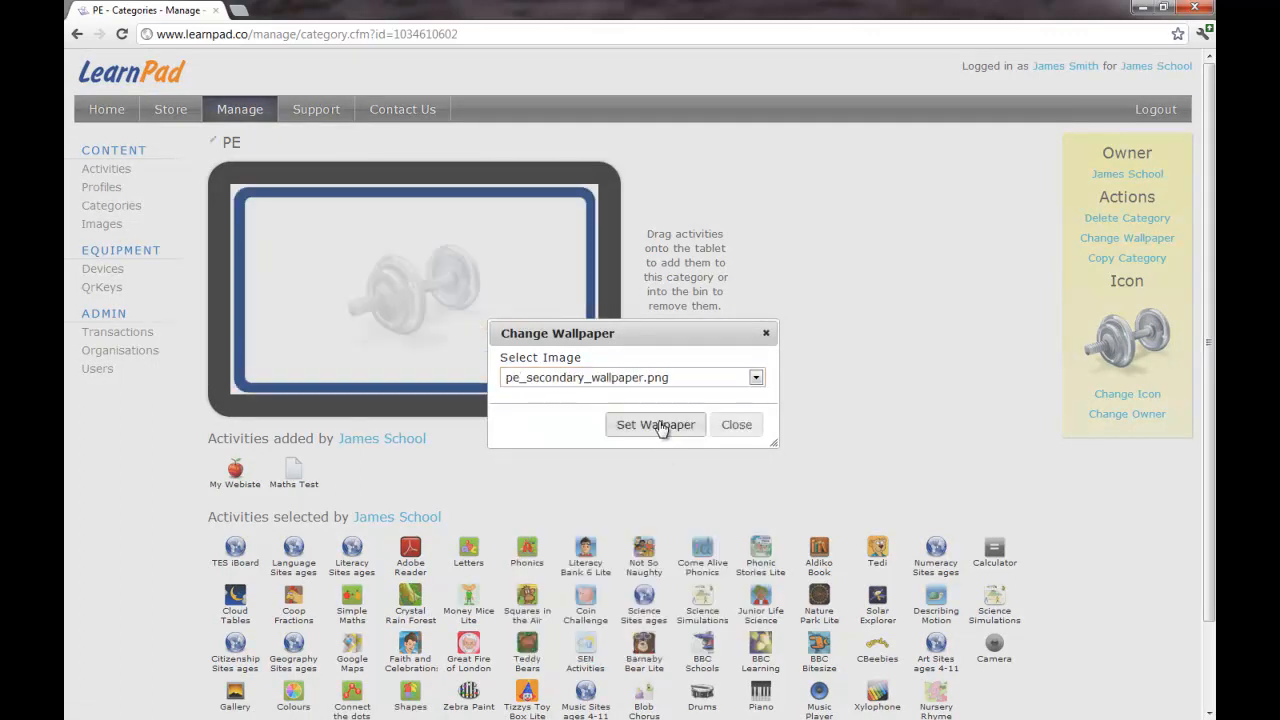
pyautogui.click(740, 428)
# Step: Add Art Sites ages 4-11, Calculator and My Webiste to the PE tablet
pyautogui.scroll(-2, 903, 426)
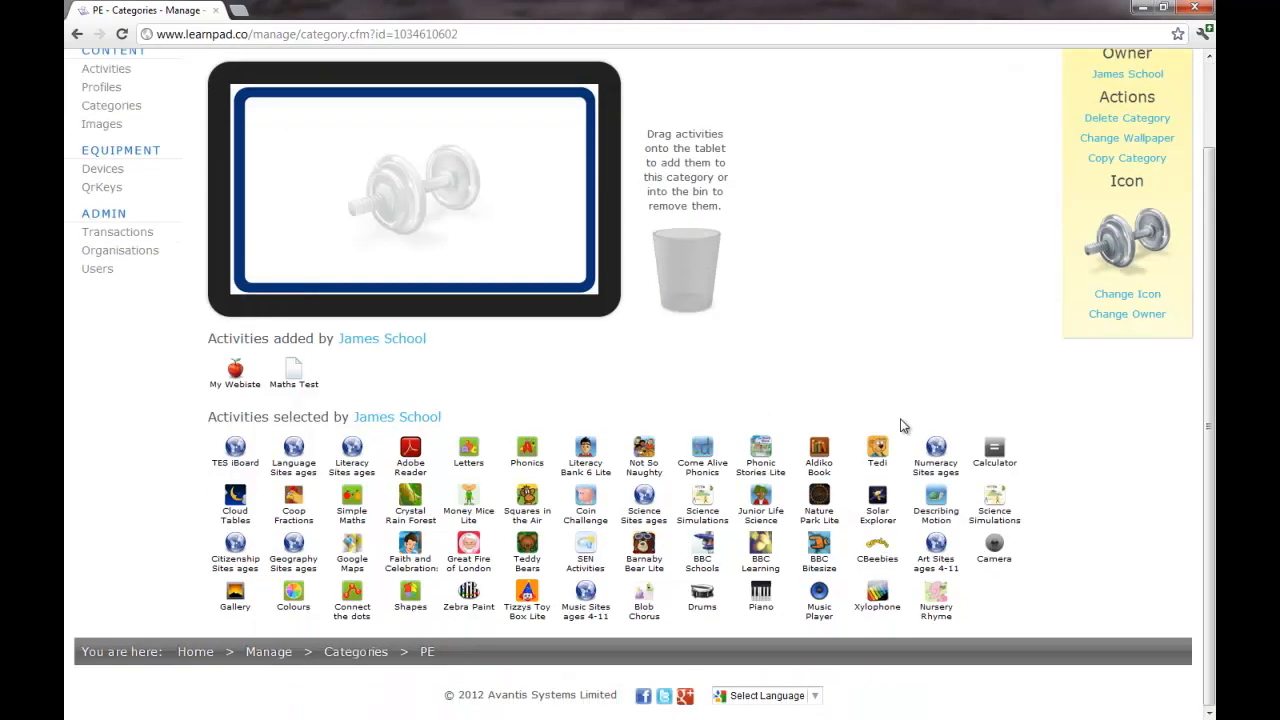
pyautogui.scroll(1, 903, 423)
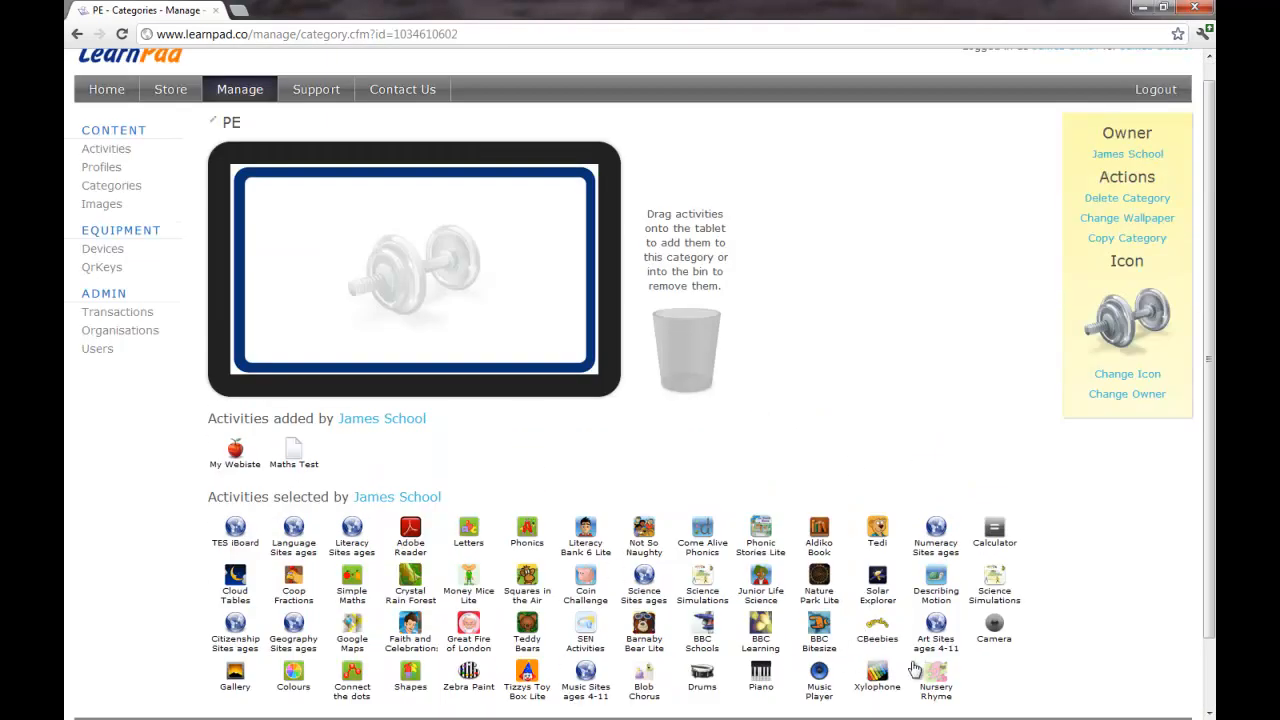
pyautogui.moveTo(948, 628); pyautogui.dragTo(292, 207)
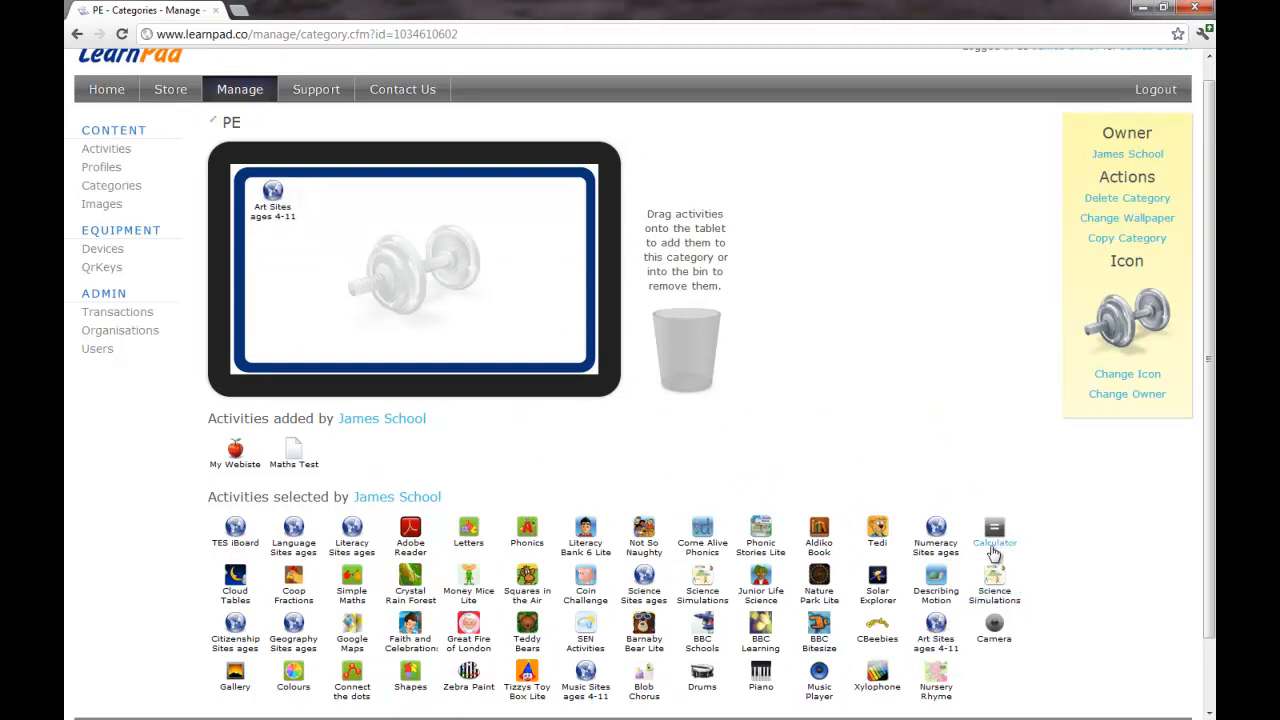
pyautogui.moveTo(996, 533); pyautogui.dragTo(329, 195)
pyautogui.moveTo(243, 457); pyautogui.dragTo(322, 196)
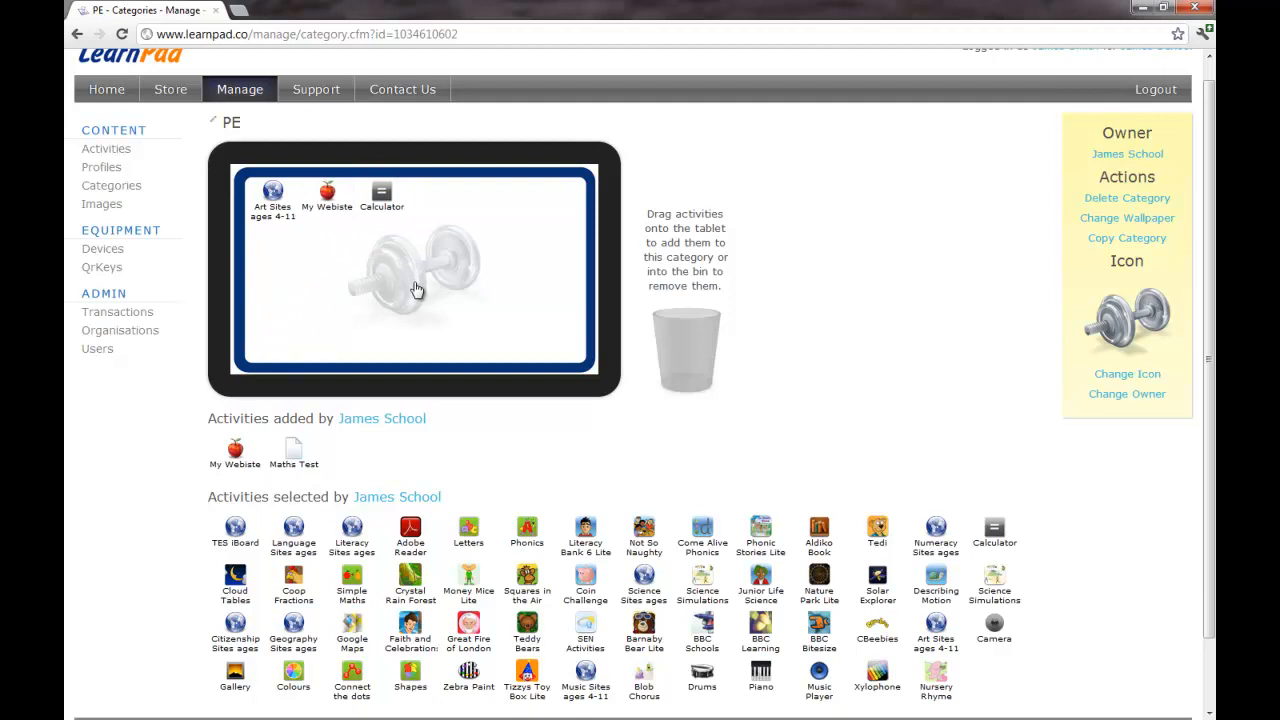
pyautogui.click(111, 185)
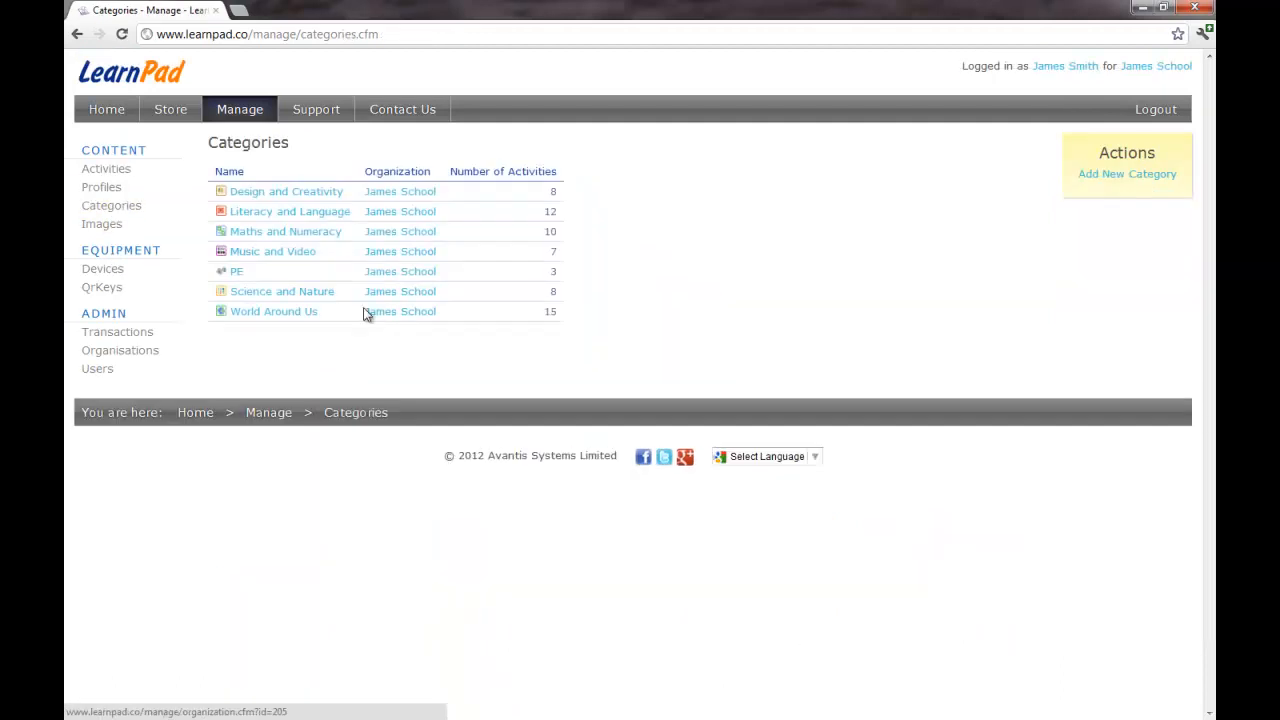
# Step: Replace Design and Creativity with PE on the Primary Profile tablet and view its QrKey
pyautogui.click(101, 190)
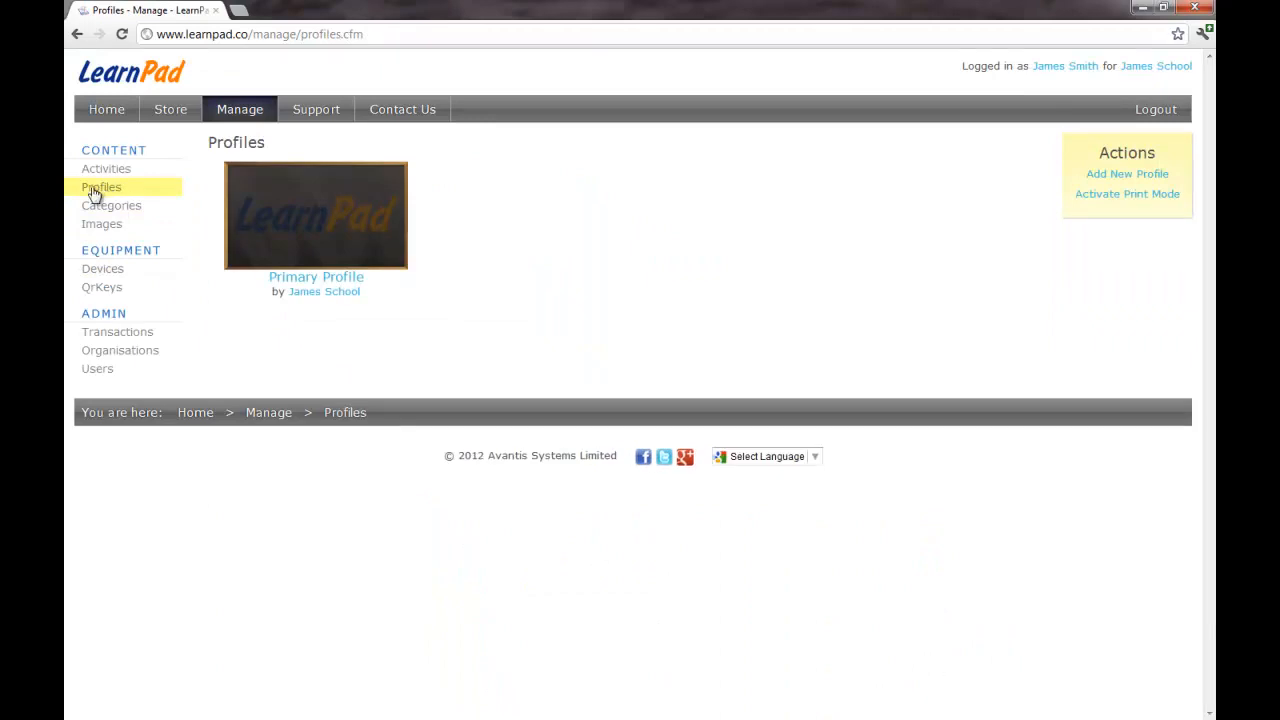
pyautogui.click(337, 261)
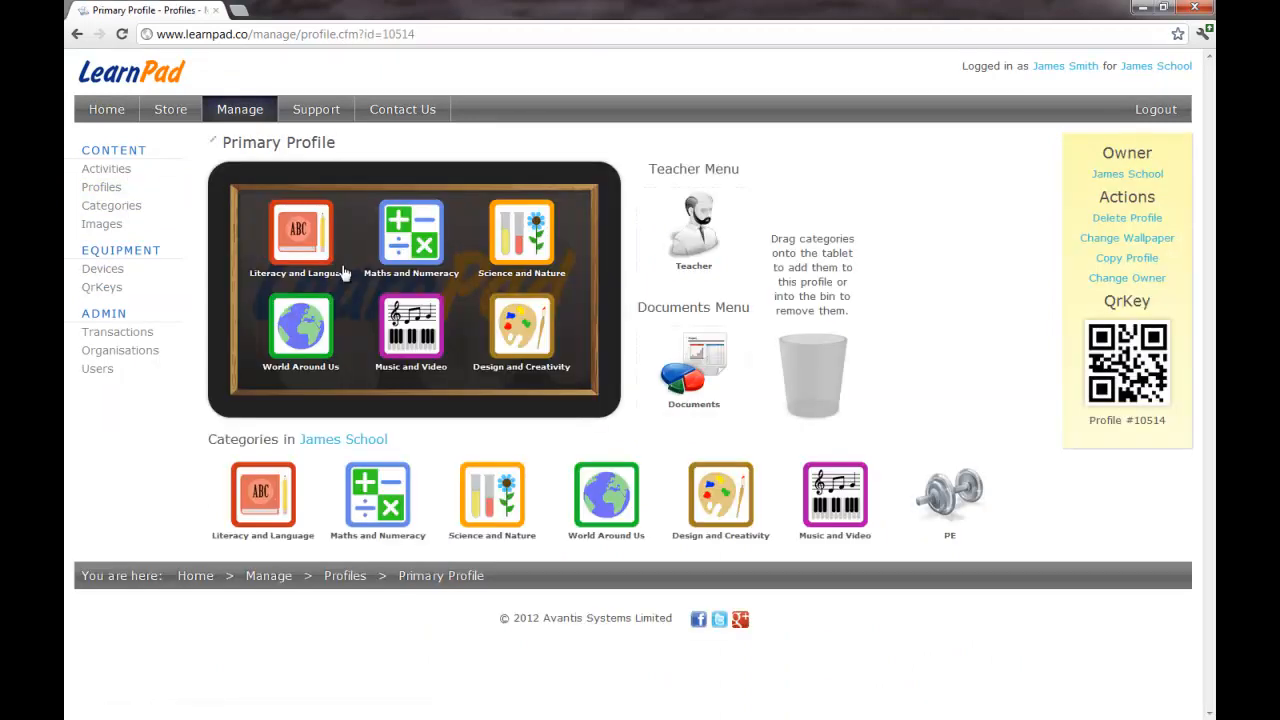
pyautogui.moveTo(541, 391); pyautogui.dragTo(812, 378)
pyautogui.moveTo(950, 490); pyautogui.dragTo(541, 353)
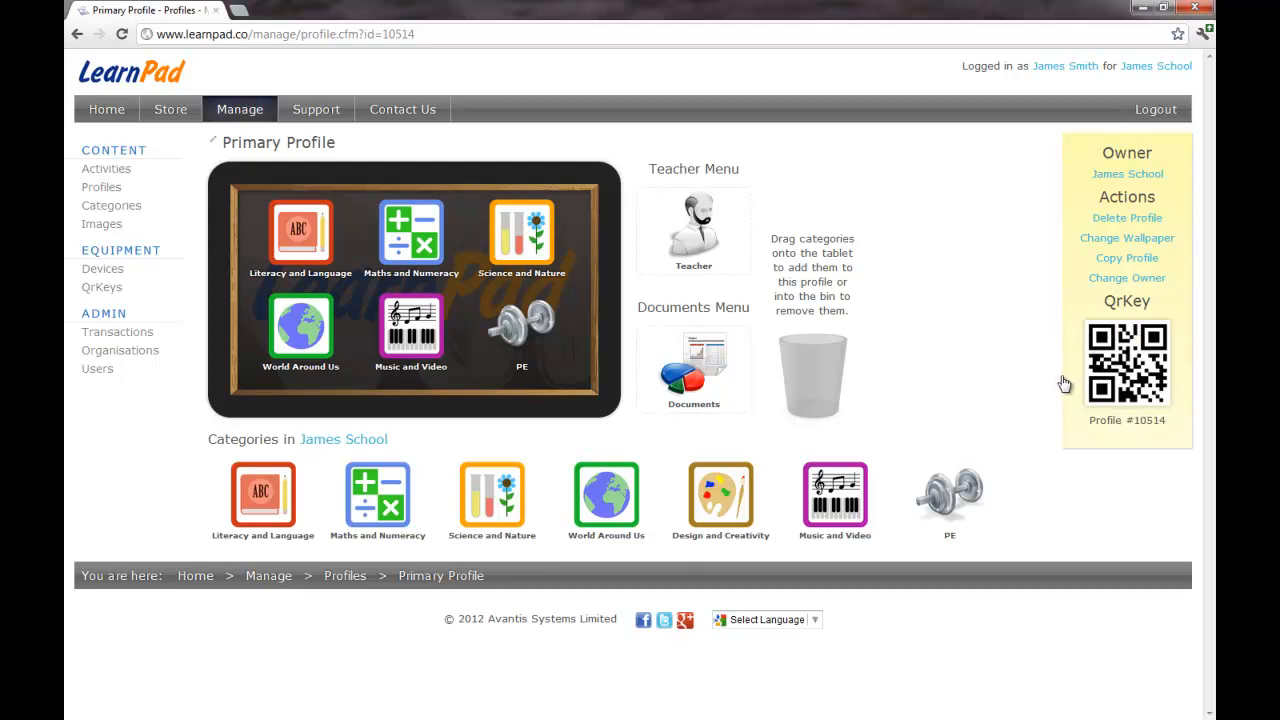
pyautogui.click(1122, 355)
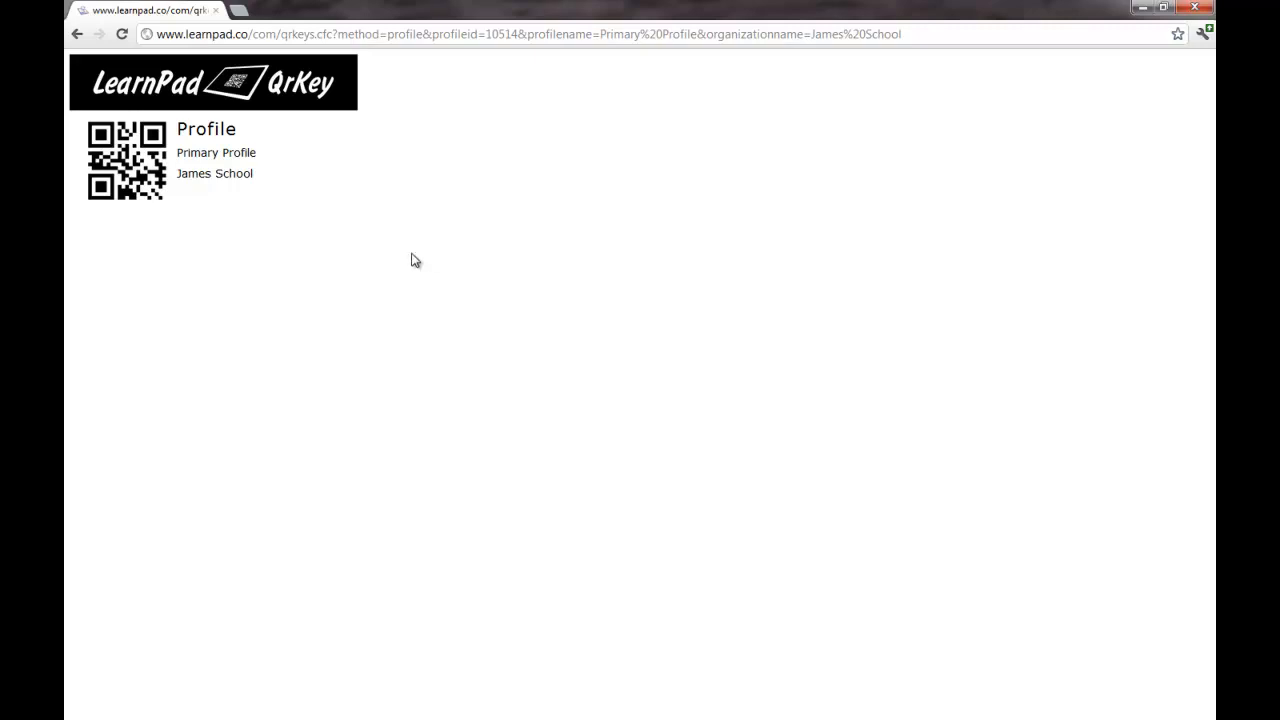
pyautogui.click(77, 37)
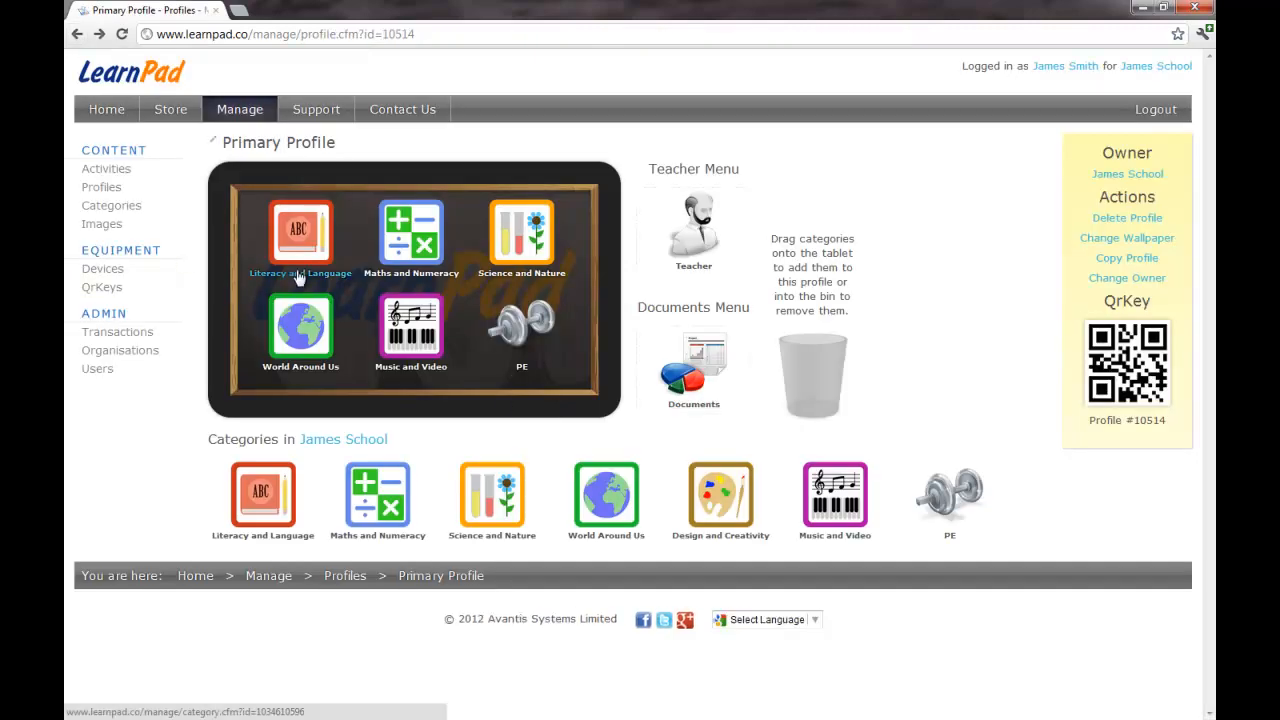
# Step: Expand the Enroll Device and Primary Profile QrKeys on the QrKeys page
pyautogui.click(101, 288)
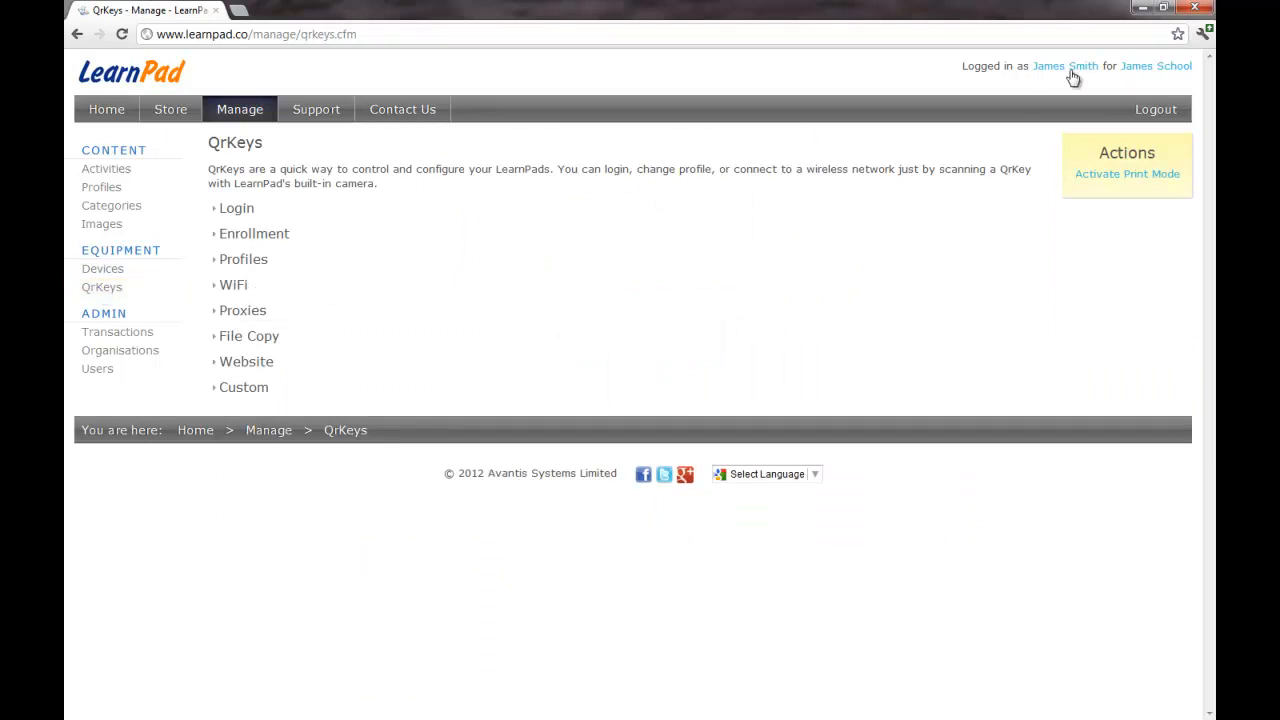
pyautogui.click(213, 240)
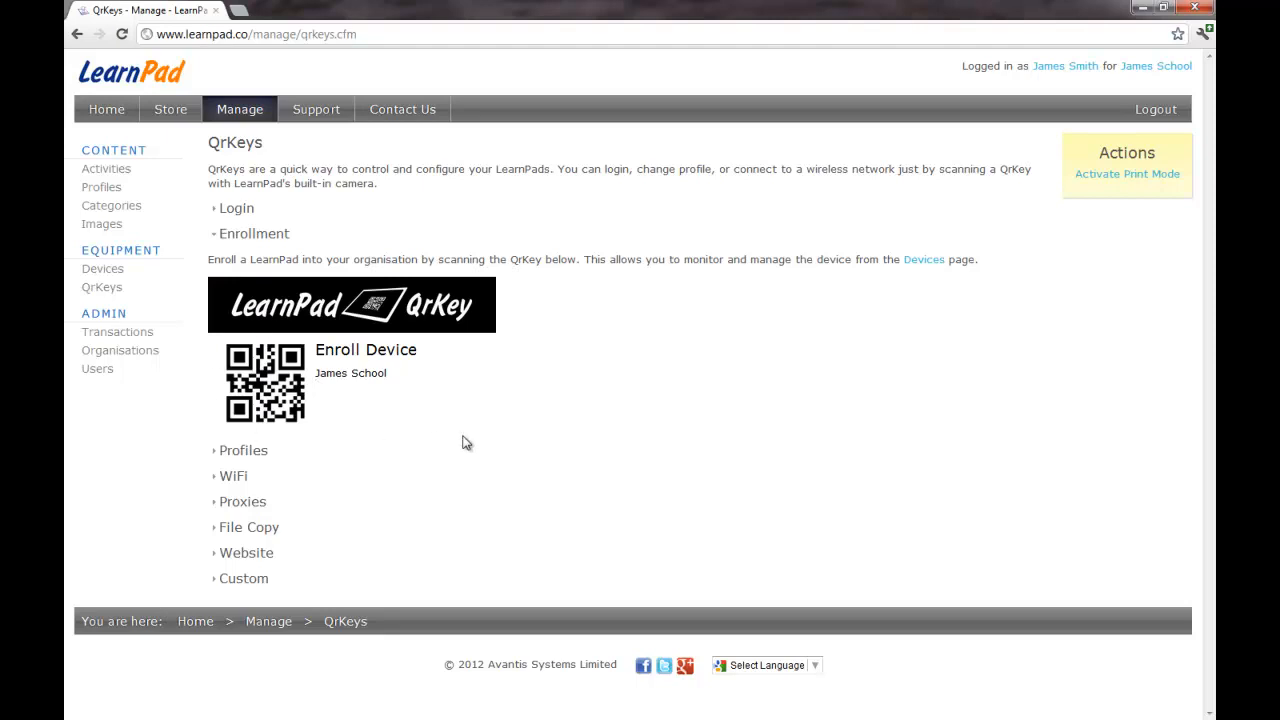
pyautogui.click(218, 450)
pyautogui.scroll(-1, 570, 451)
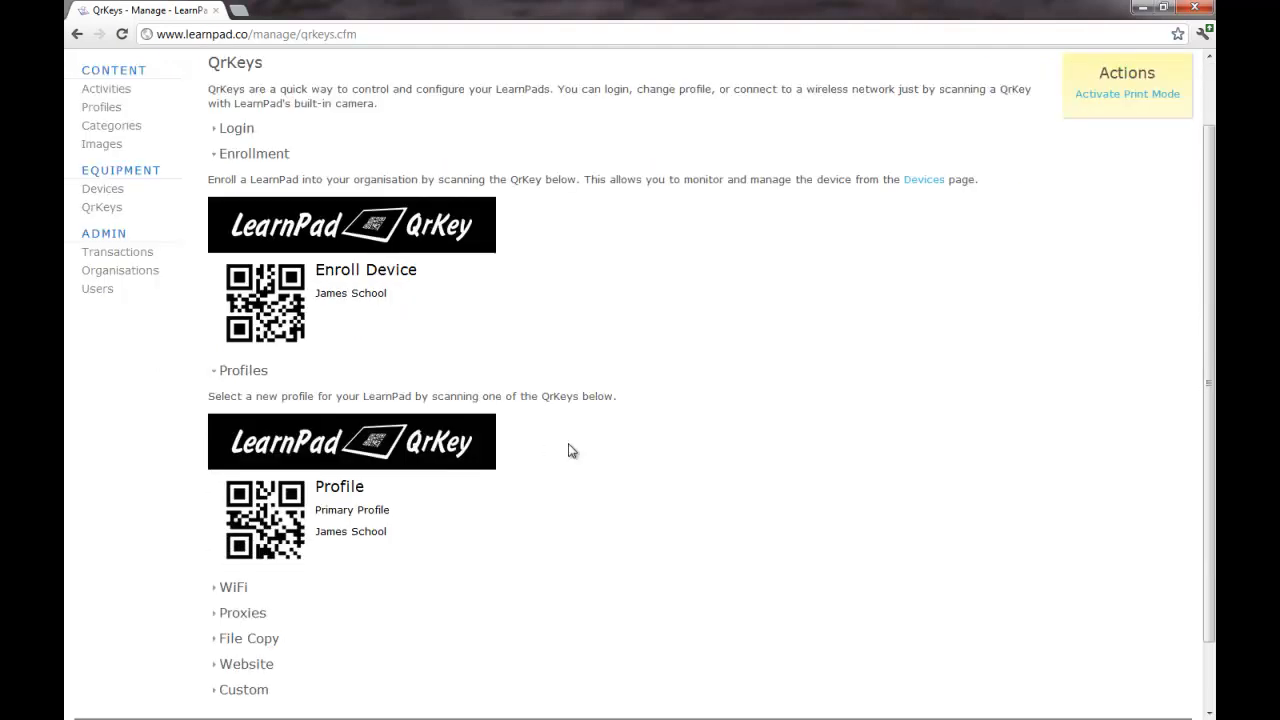
pyautogui.scroll(1, 568, 451)
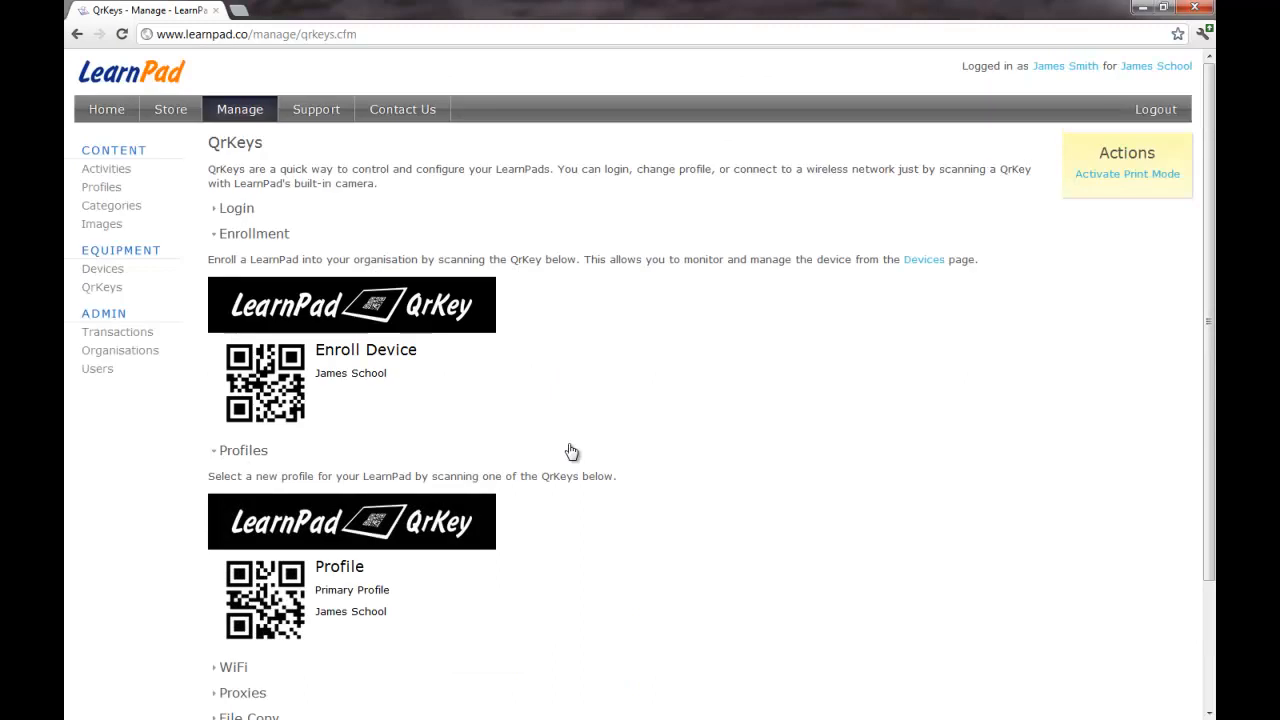
# Step: Switch the QrKeys page to print mode, print it, and close the print preview
pyautogui.click(1120, 175)
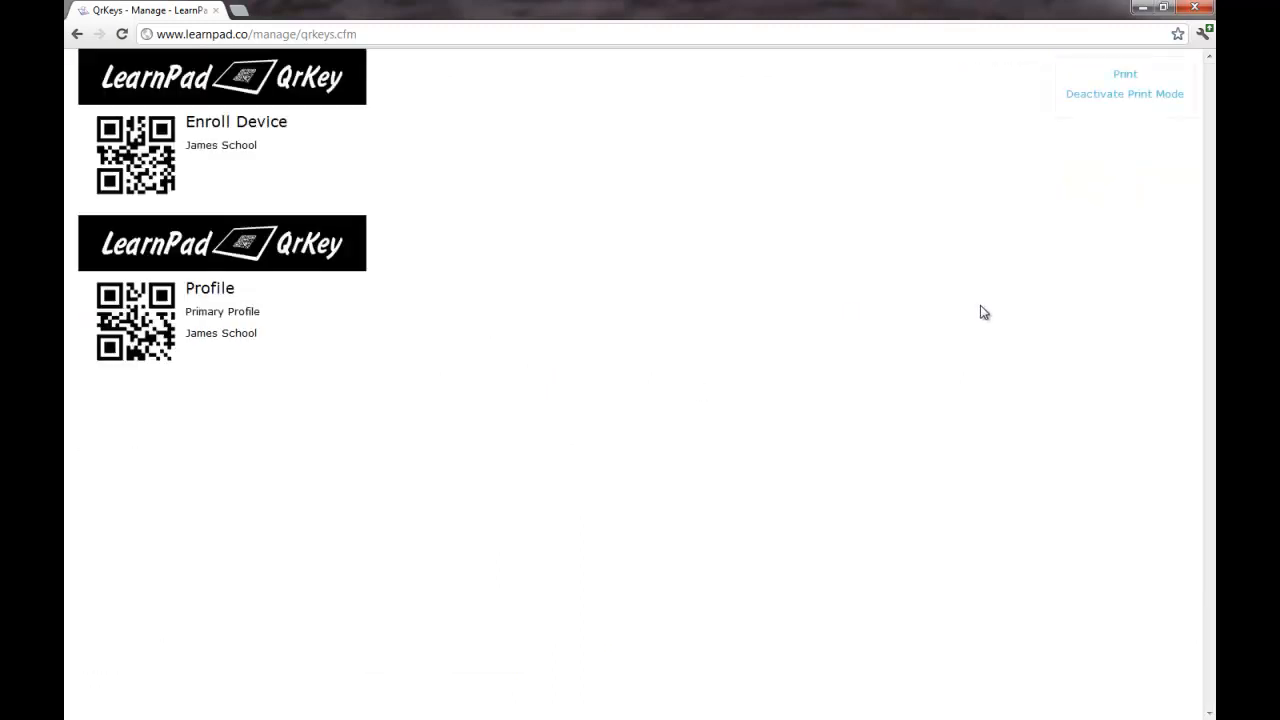
pyautogui.click(1126, 74)
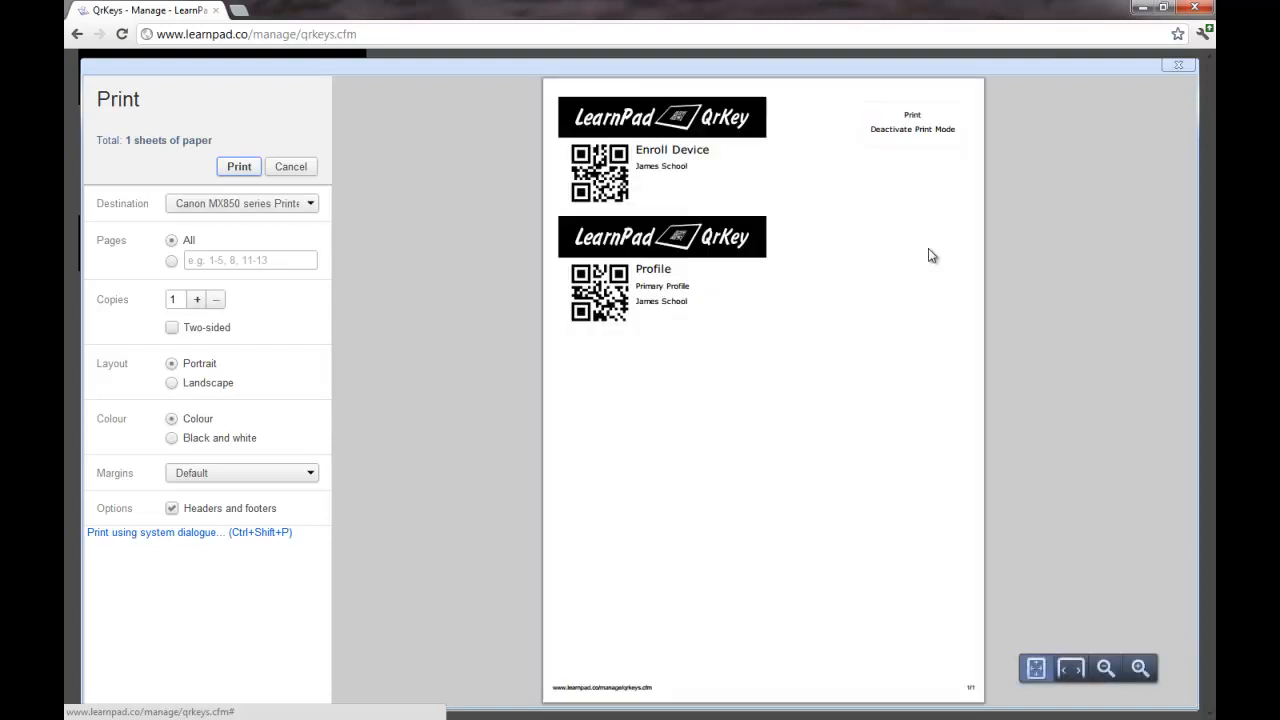
pyautogui.click(1178, 64)
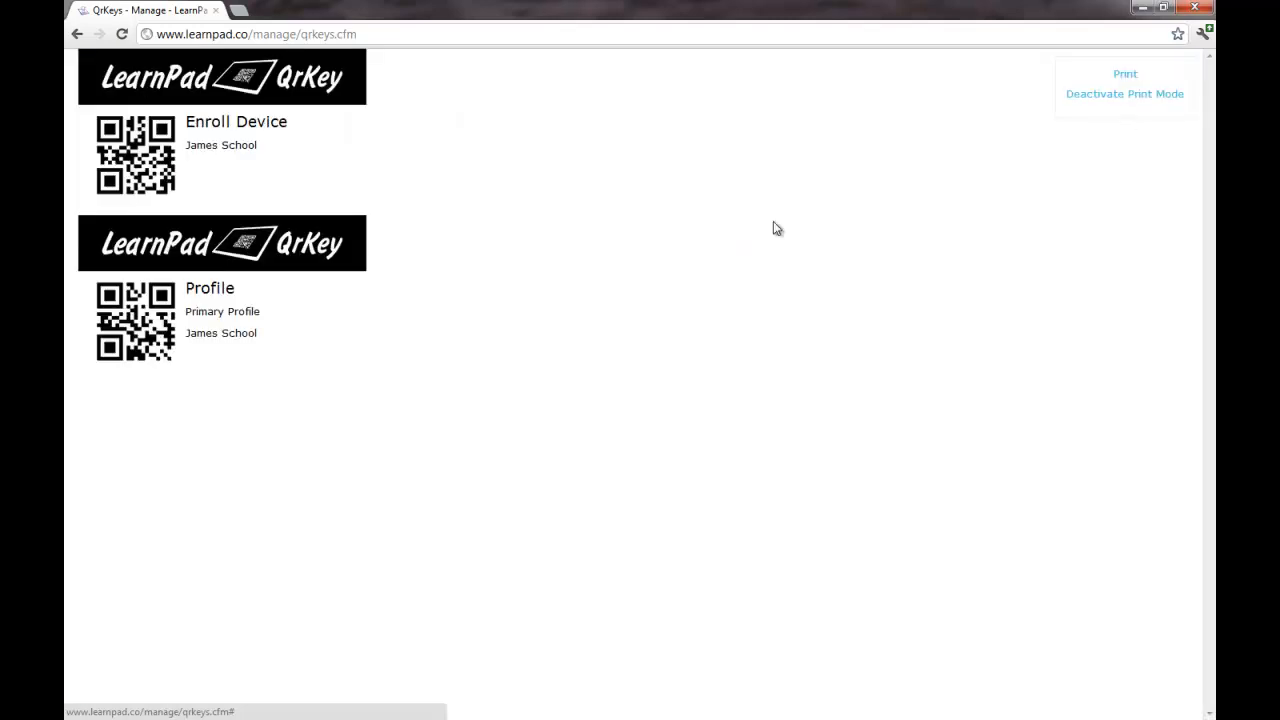
# Step: Go back to QrKeys and expand the Enrollment and WiFi QrKeys to review their fields
pyautogui.click(77, 34)
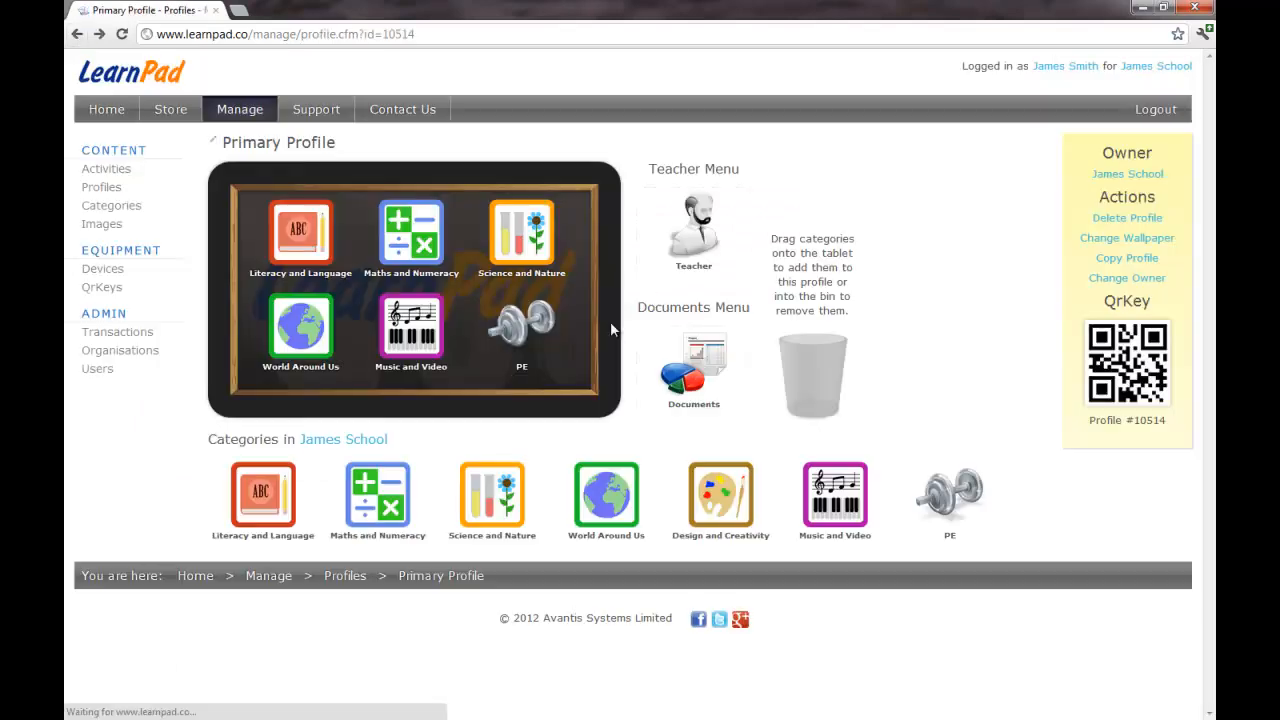
pyautogui.click(114, 290)
pyautogui.click(217, 233)
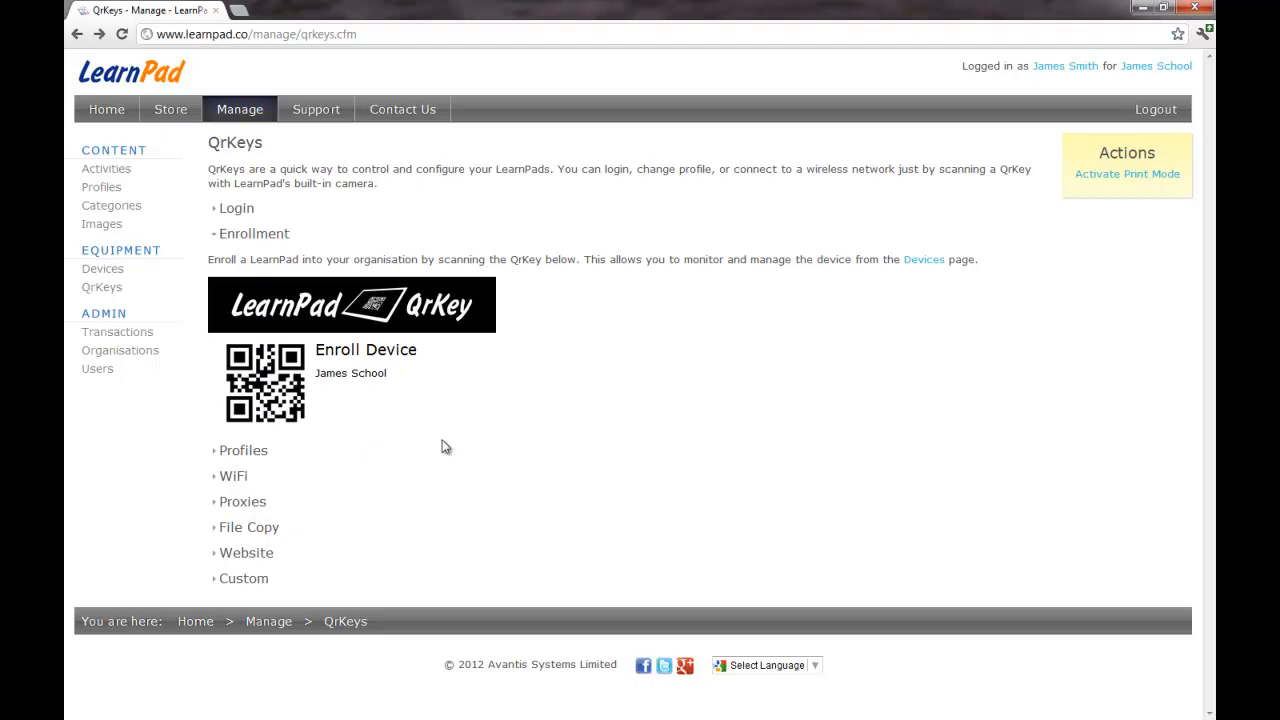
pyautogui.click(217, 481)
pyautogui.scroll(-2, 470, 485)
pyautogui.scroll(-2, 480, 482)
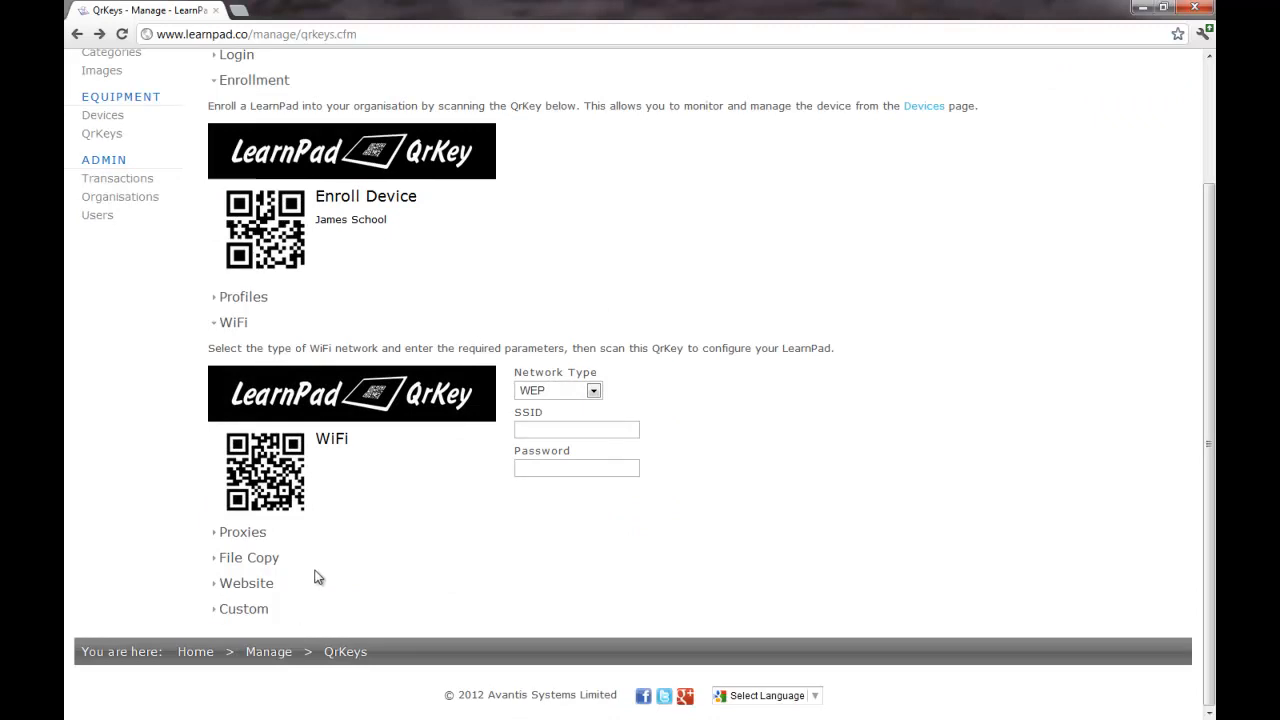
pyautogui.scroll(3, 448, 578)
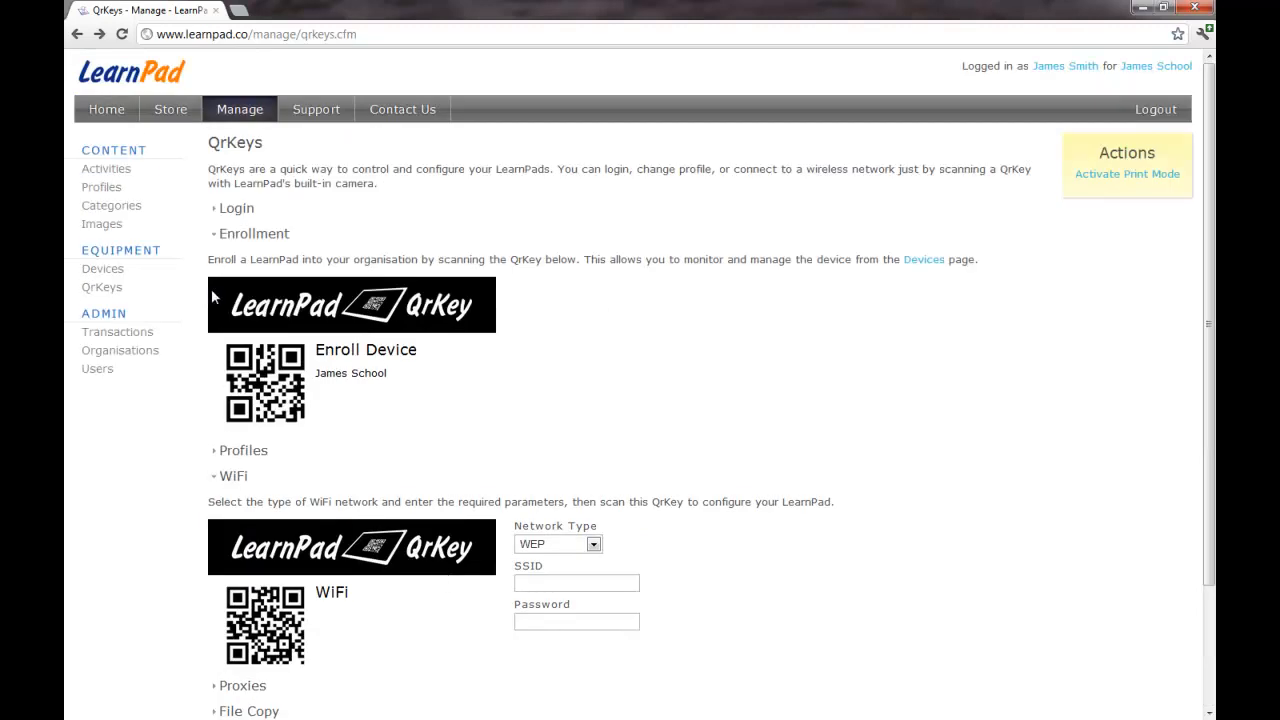
# Step: Collapse both QrKey sections and view the Devices list showing Happy Whale at version 121
pyautogui.click(214, 234)
pyautogui.click(214, 285)
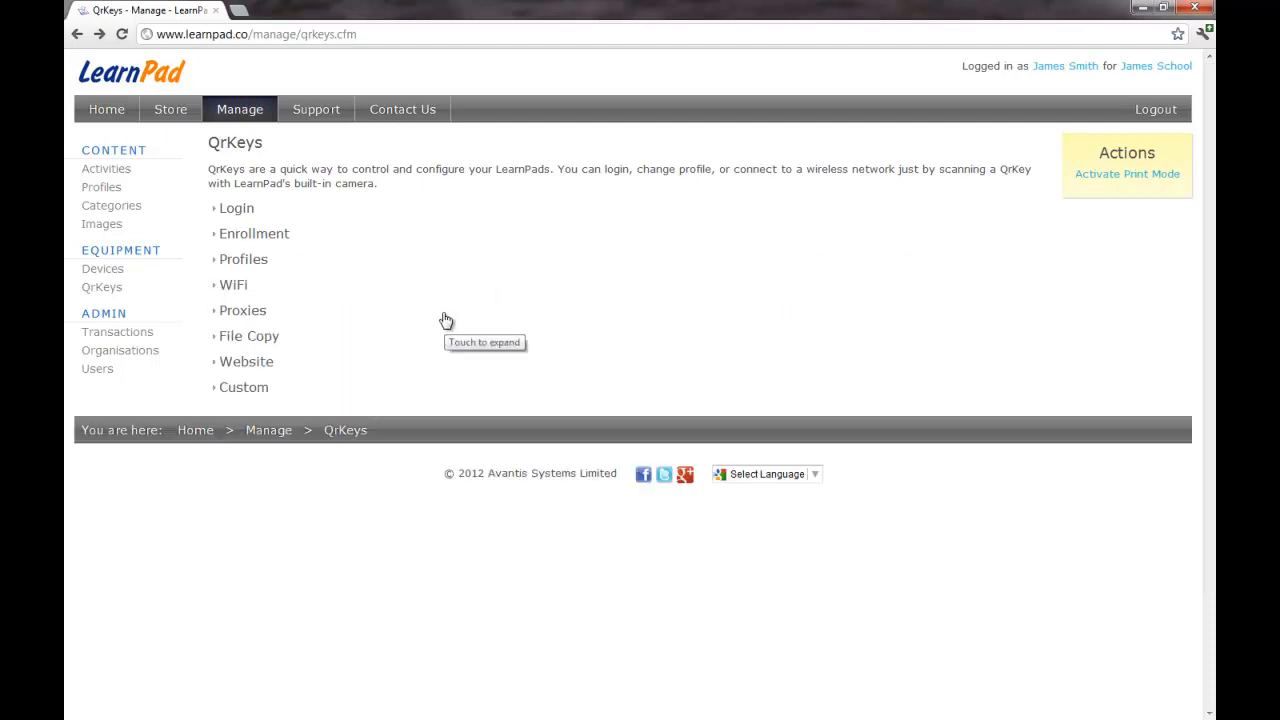
pyautogui.click(104, 271)
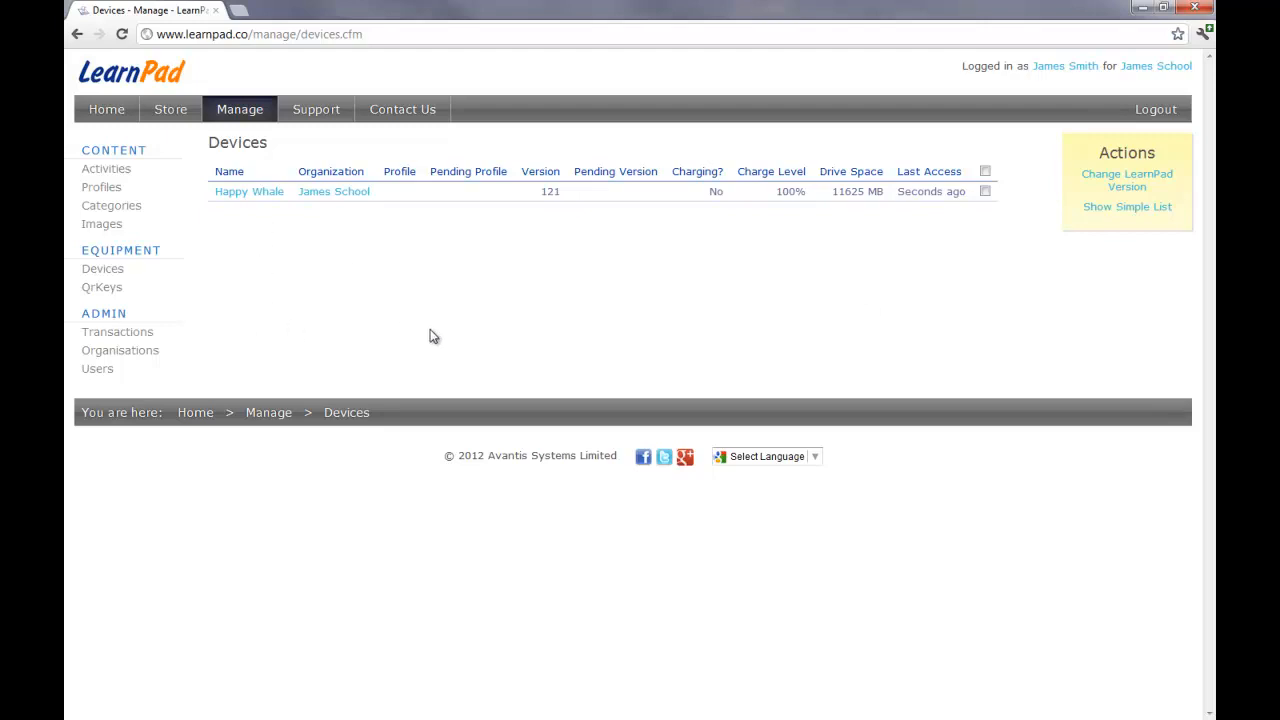
# Step: Inspect the Happy Whale device's details, then return and view the organisation's single user
pyautogui.click(268, 192)
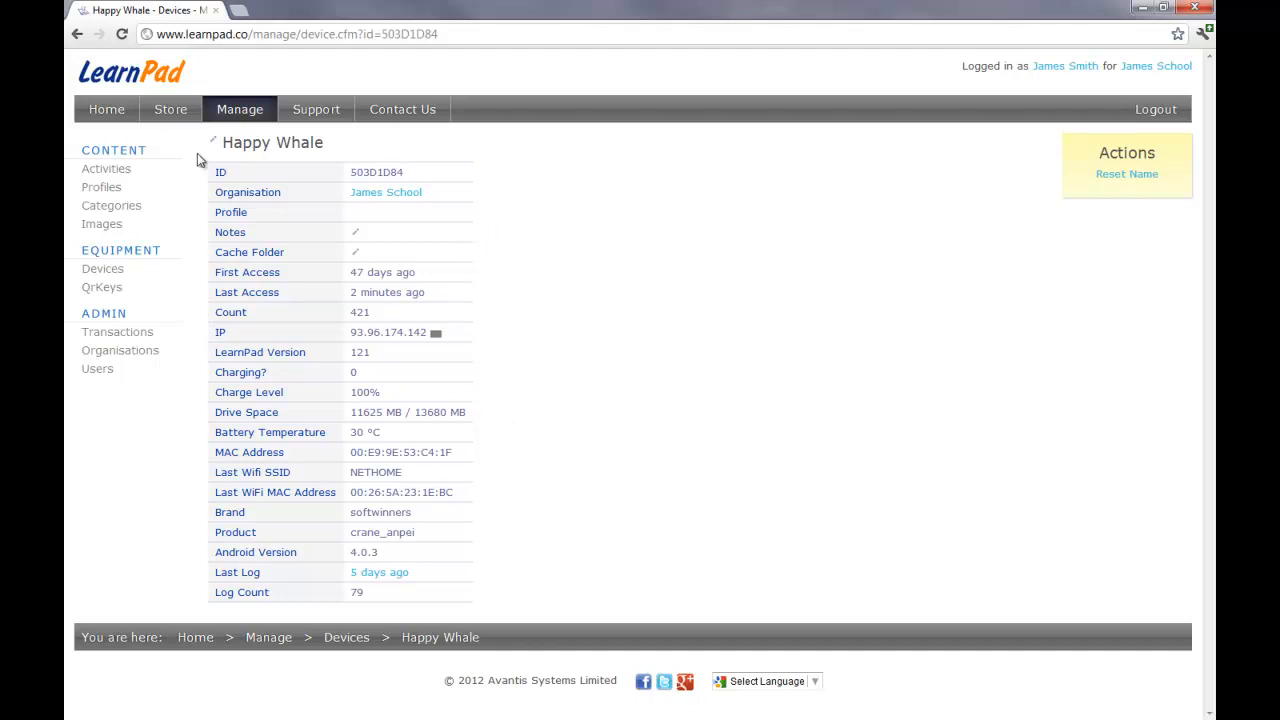
pyautogui.click(78, 34)
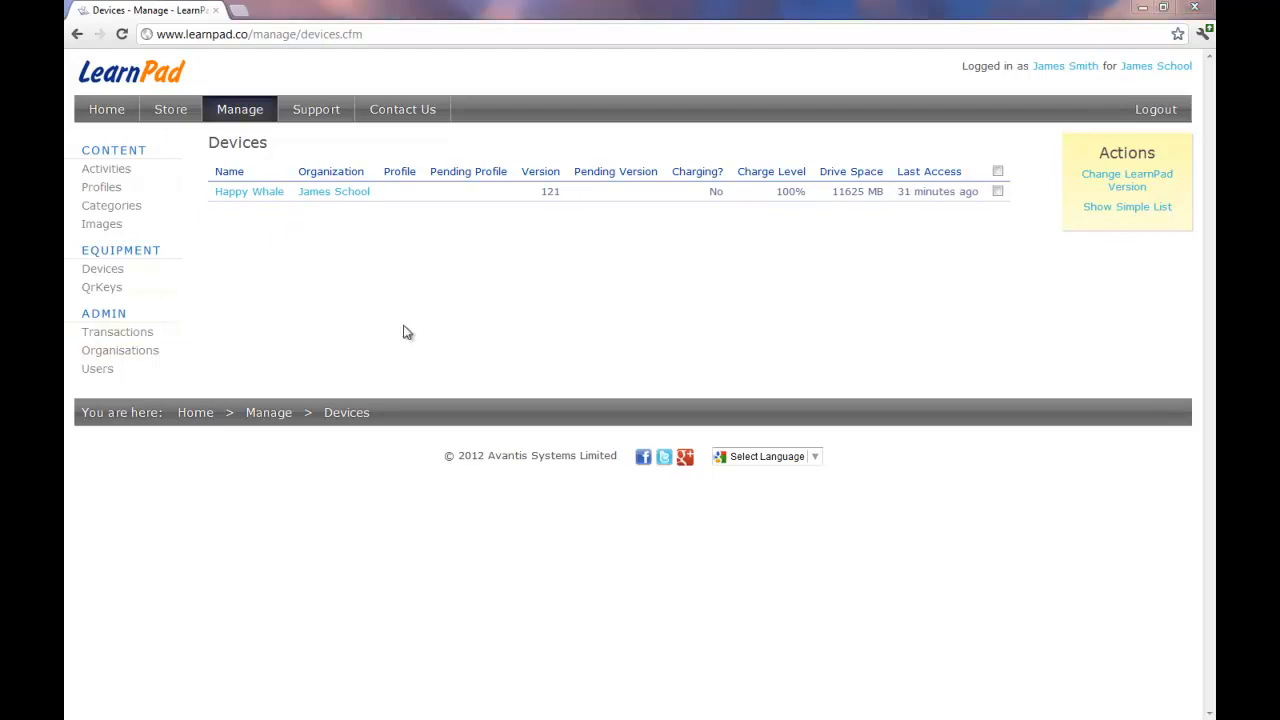
pyautogui.click(106, 369)
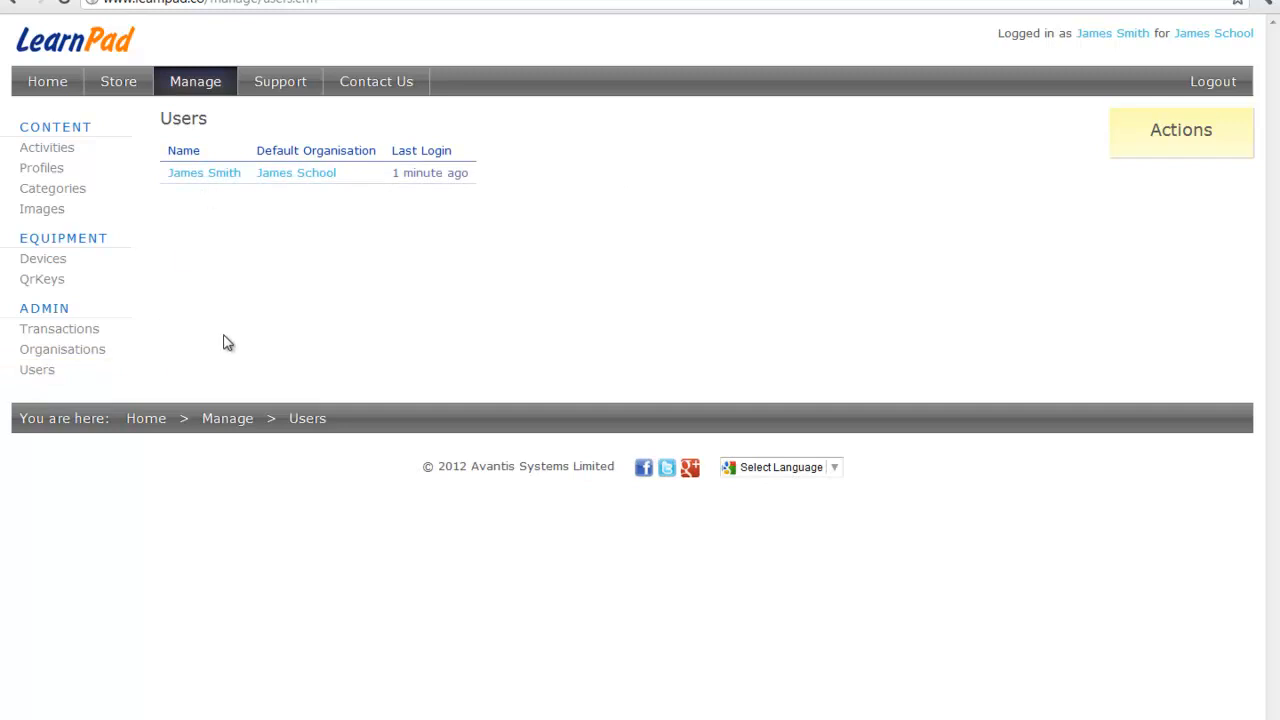
# Step: Open the school's organisation page and bring up its Add User form with role Admin
pyautogui.click(62, 351)
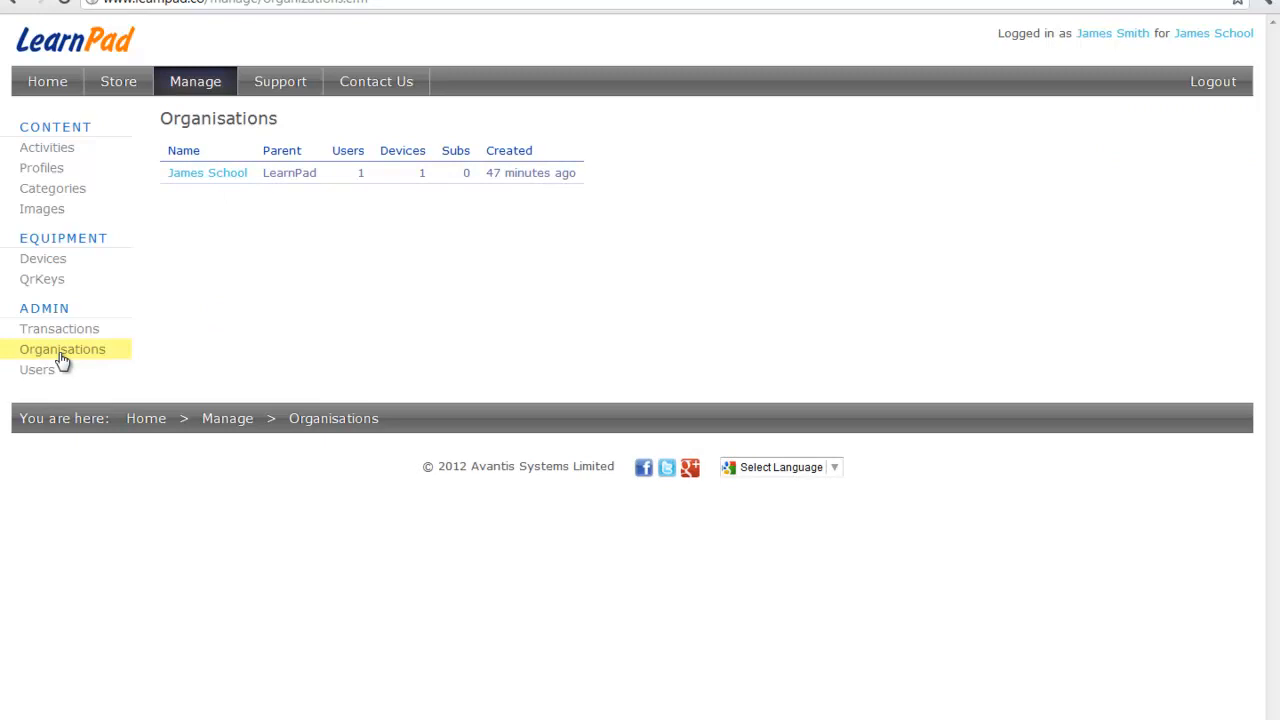
pyautogui.click(198, 174)
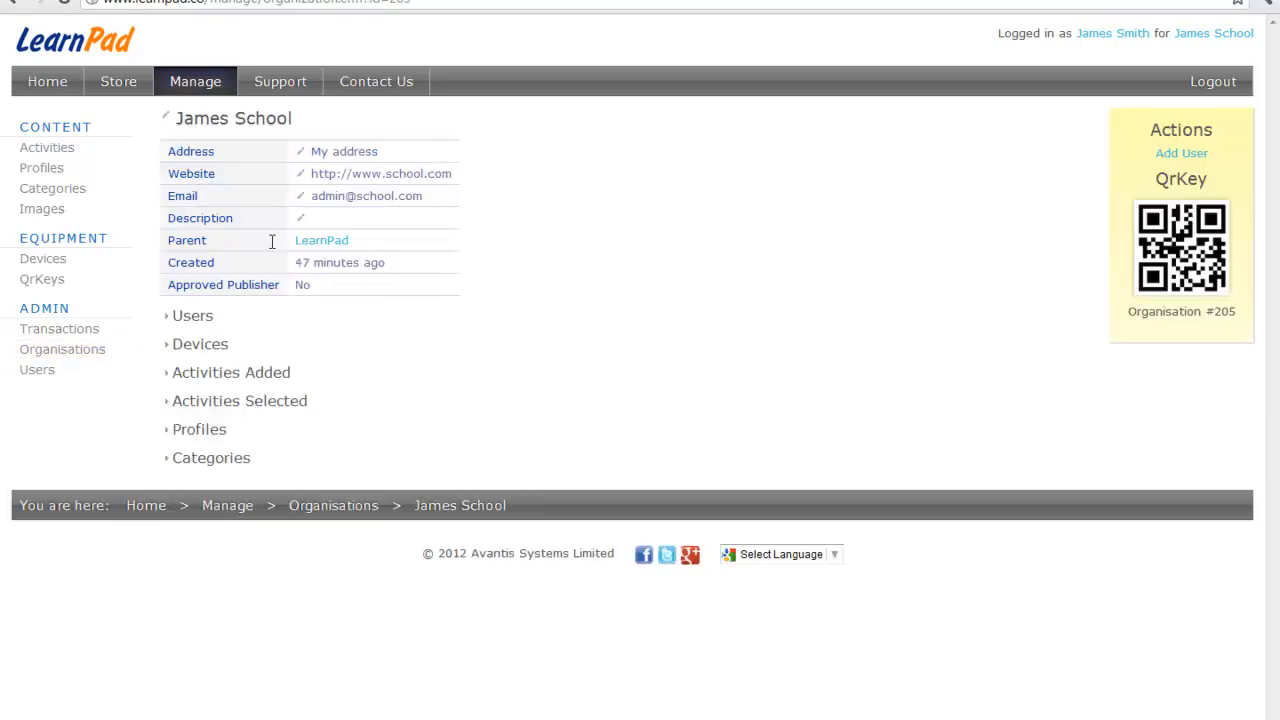
pyautogui.click(1186, 155)
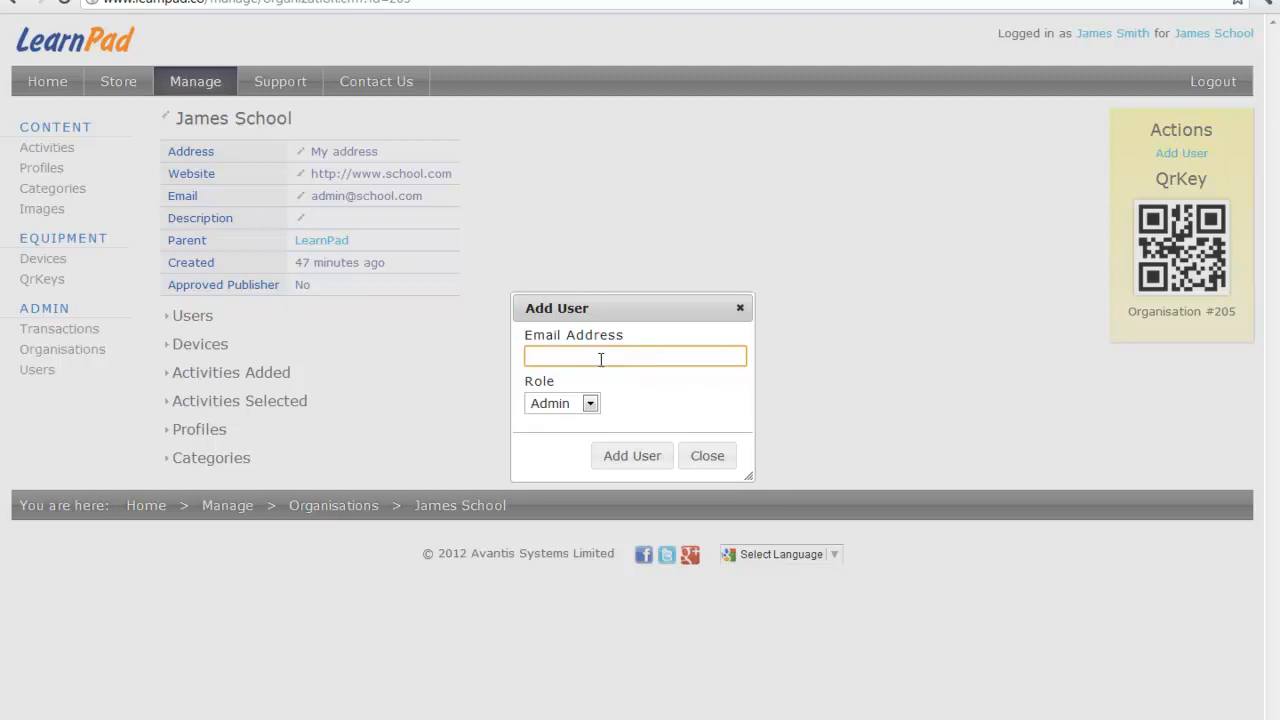
# Step: Review the Admin, Editor, Guest and Member roles, keep Admin, and close without adding anyone
pyautogui.click(590, 404)
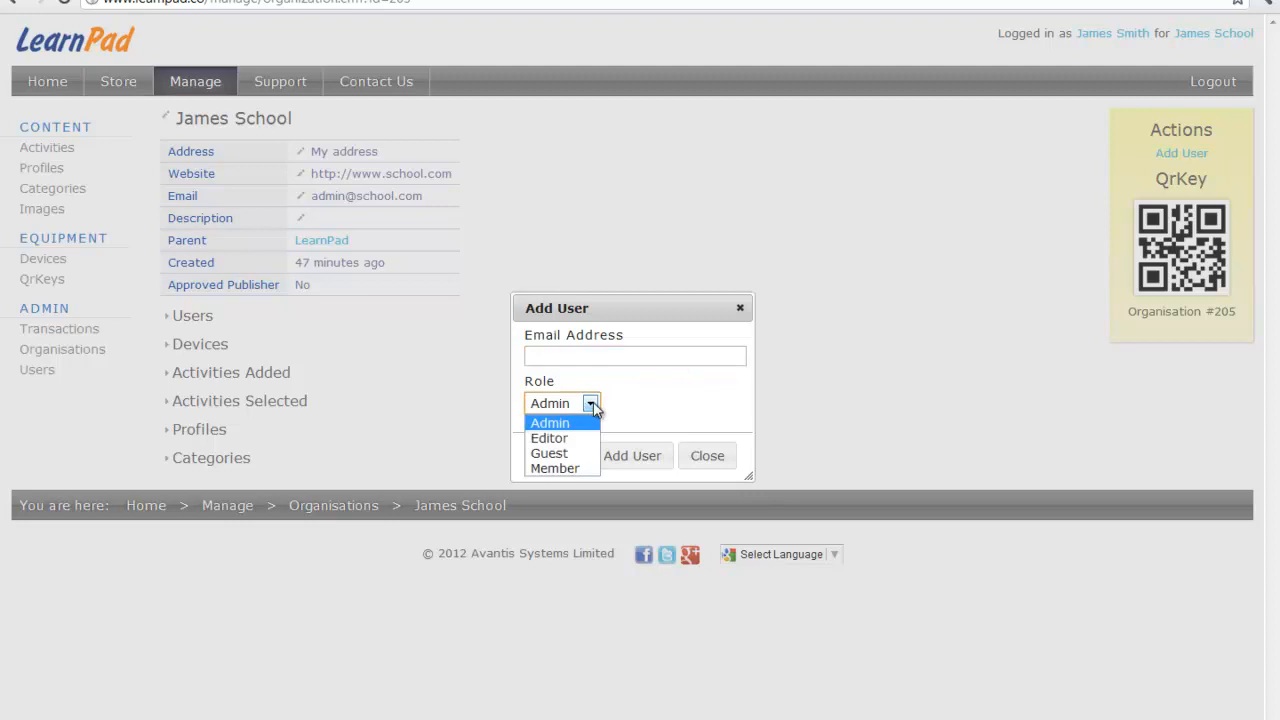
pyautogui.click(592, 405)
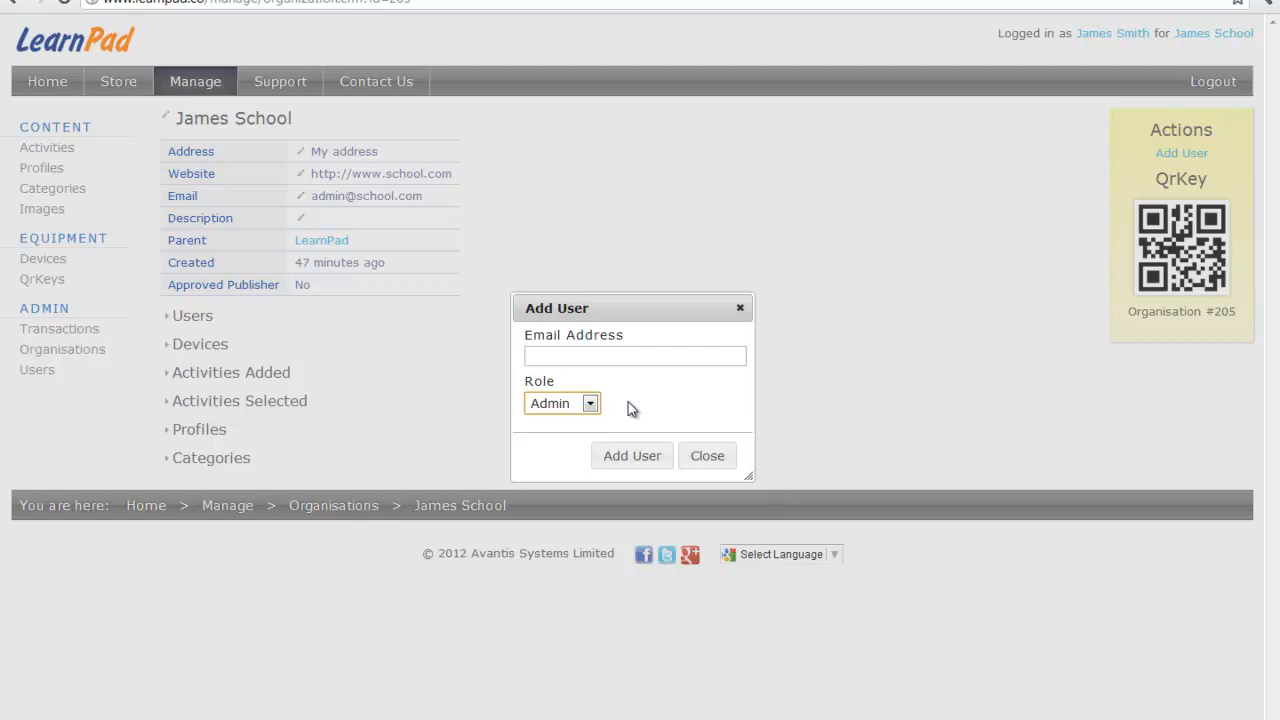
pyautogui.click(714, 459)
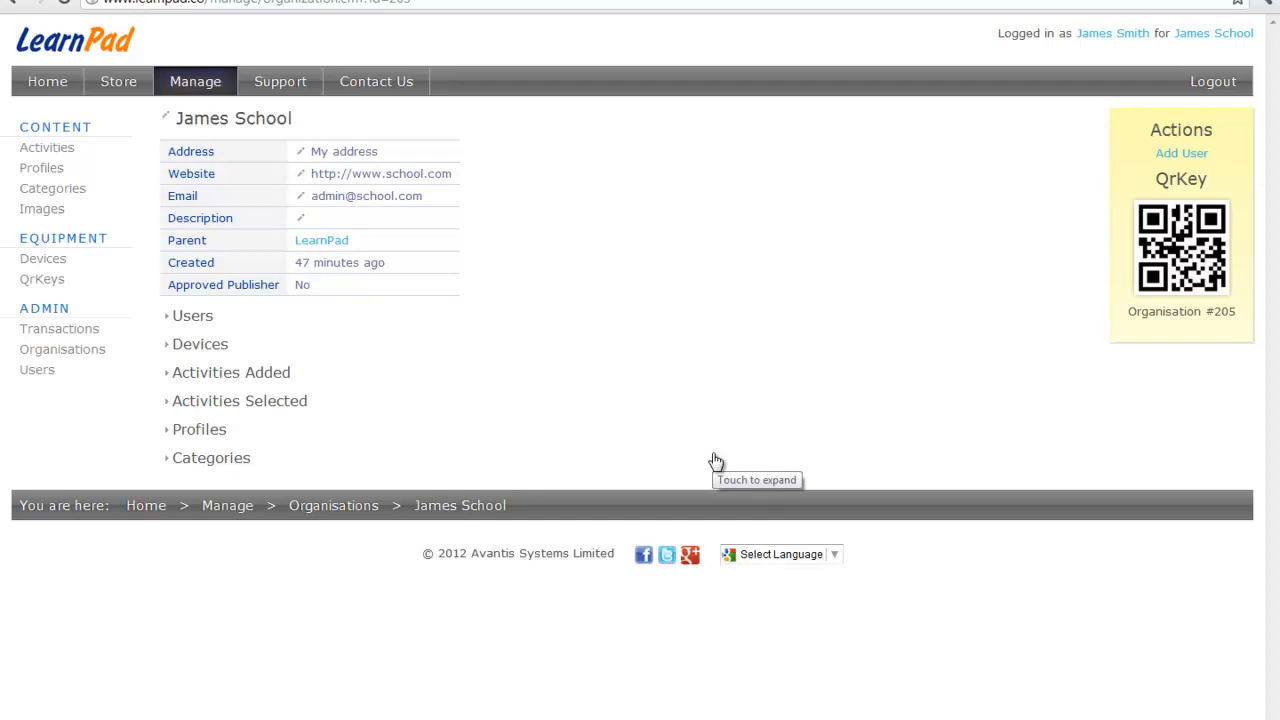
# Step: Return to the Profiles list showing the school's Primary Profile
pyautogui.click(44, 170)
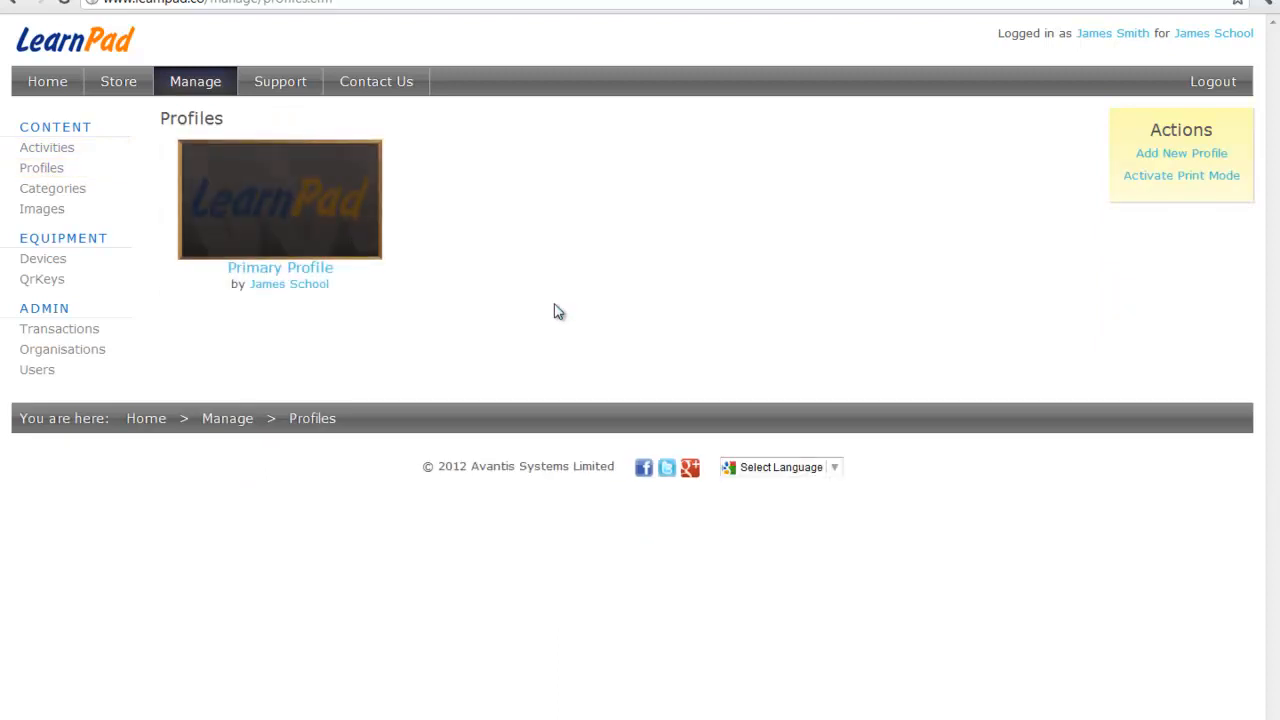